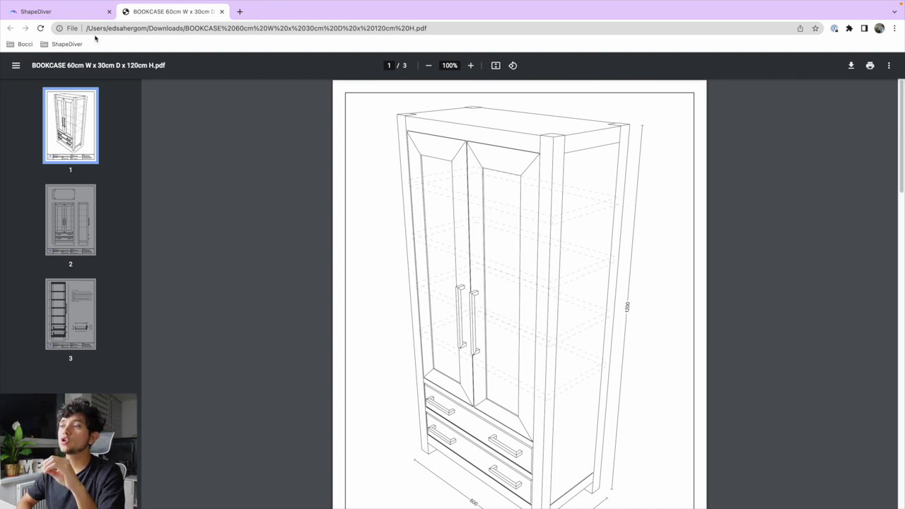
Step: Examine the first page of the bookcase PDF, including the perspective drawing and the title block's notes and client field
{"action": "left_click", "coordinate": [78, 12]}
{"action": "left_click", "coordinate": [173, 14]}
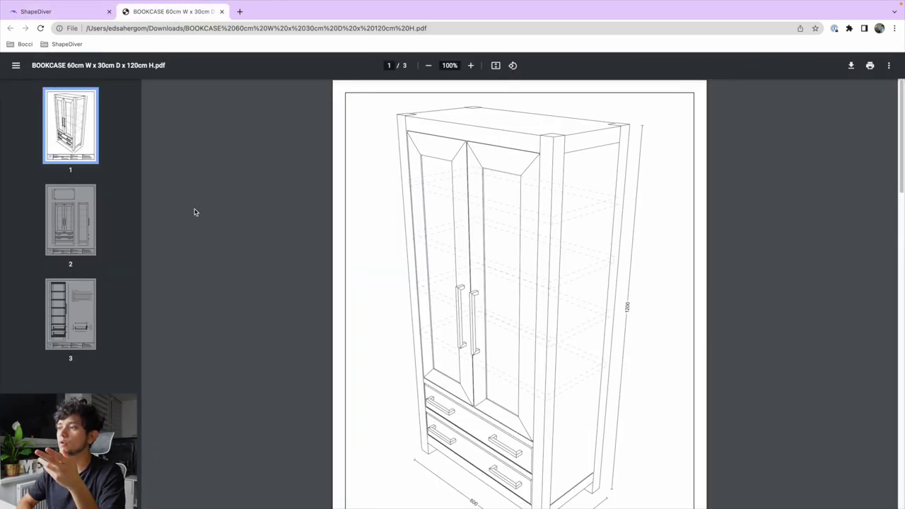
{"action": "scroll", "coordinate": [195, 212], "scroll_direction": "down", "scroll_amount": 5}
{"action": "scroll", "coordinate": [433, 231], "scroll_direction": "up", "scroll_amount": 5}
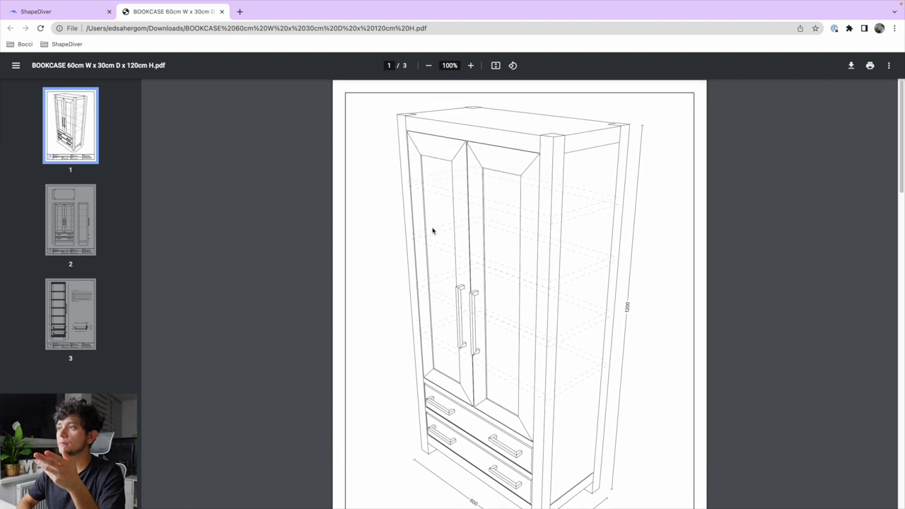
{"action": "scroll", "coordinate": [498, 312], "scroll_direction": "down", "scroll_amount": 4}
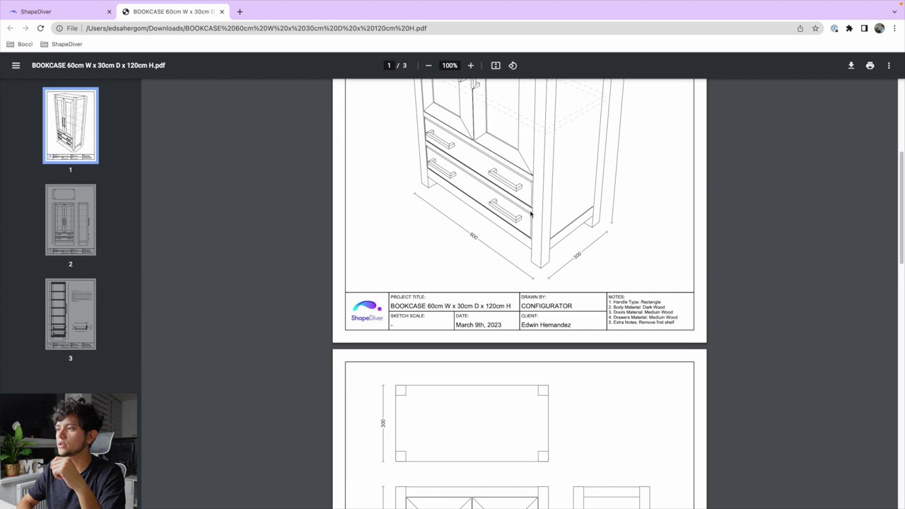
{"action": "scroll", "coordinate": [531, 212], "scroll_direction": "down", "scroll_amount": 1}
{"action": "scroll", "coordinate": [637, 312], "scroll_direction": "up", "scroll_amount": 5, "text": "ctrl"}
{"action": "scroll", "coordinate": [479, 298], "scroll_direction": "right", "scroll_amount": 3}
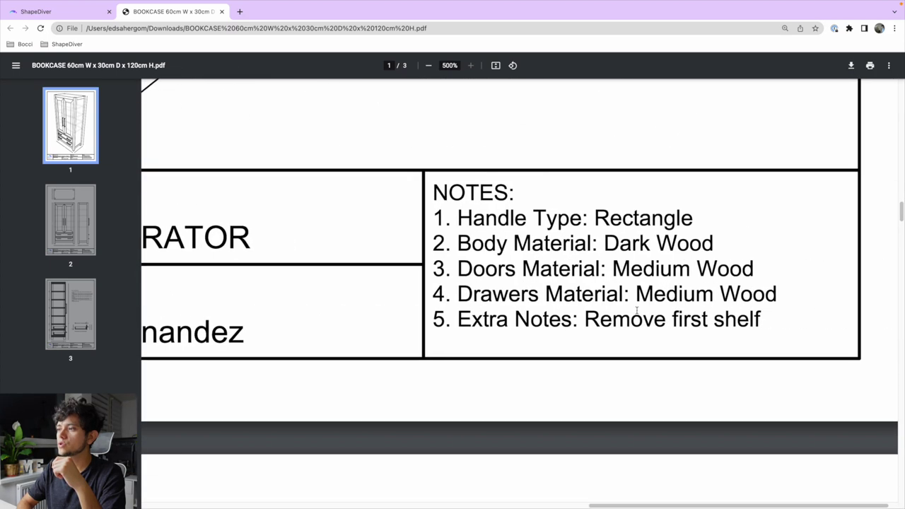
{"action": "left_click_drag", "start_coordinate": [552, 320], "coordinate": [728, 321]}
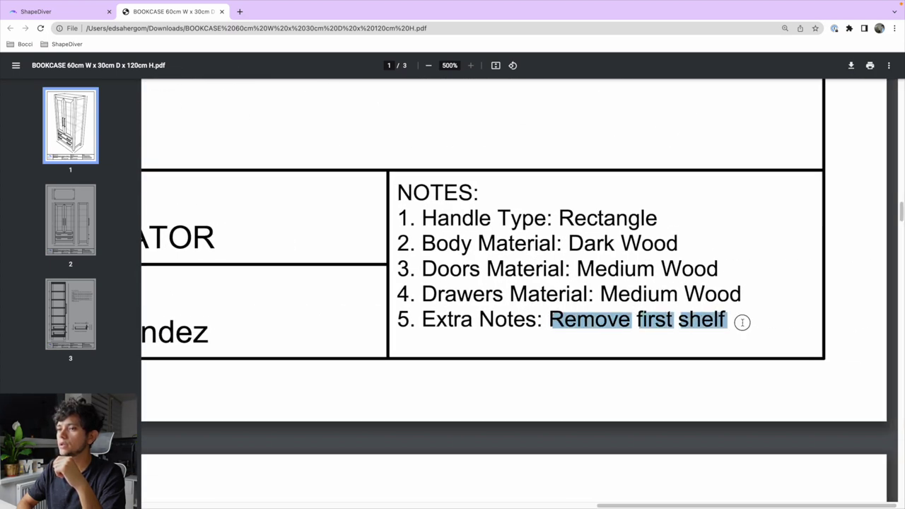
{"action": "scroll", "coordinate": [735, 322], "scroll_direction": "down", "scroll_amount": 5, "text": "ctrl"}
{"action": "left_click_drag", "start_coordinate": [522, 325], "coordinate": [575, 325]}
Step: Review the remaining pages of the bookcase PDF, including the section drawing, bill of materials and project title
{"action": "scroll", "coordinate": [603, 327], "scroll_direction": "down", "scroll_amount": 3}
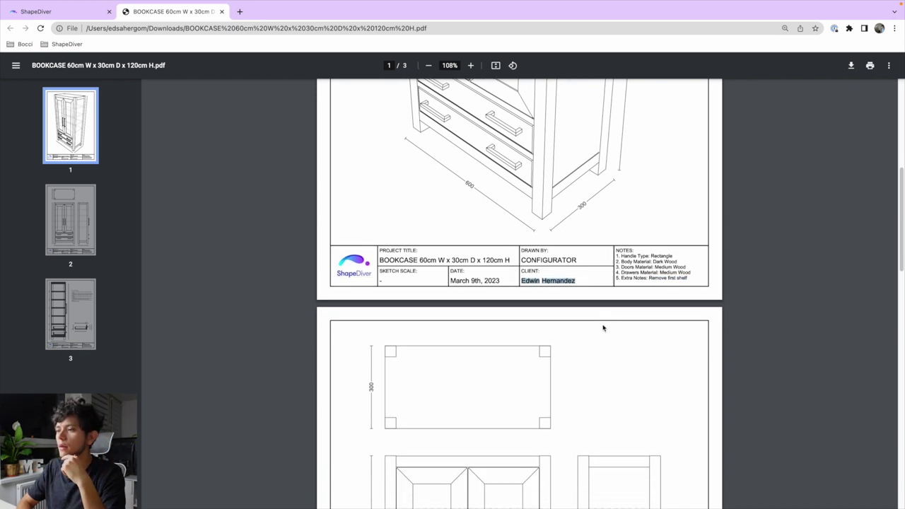
{"action": "scroll", "coordinate": [603, 328], "scroll_direction": "down", "scroll_amount": 4}
{"action": "scroll", "coordinate": [562, 371], "scroll_direction": "down", "scroll_amount": 2}
{"action": "scroll", "coordinate": [561, 372], "scroll_direction": "down", "scroll_amount": 7}
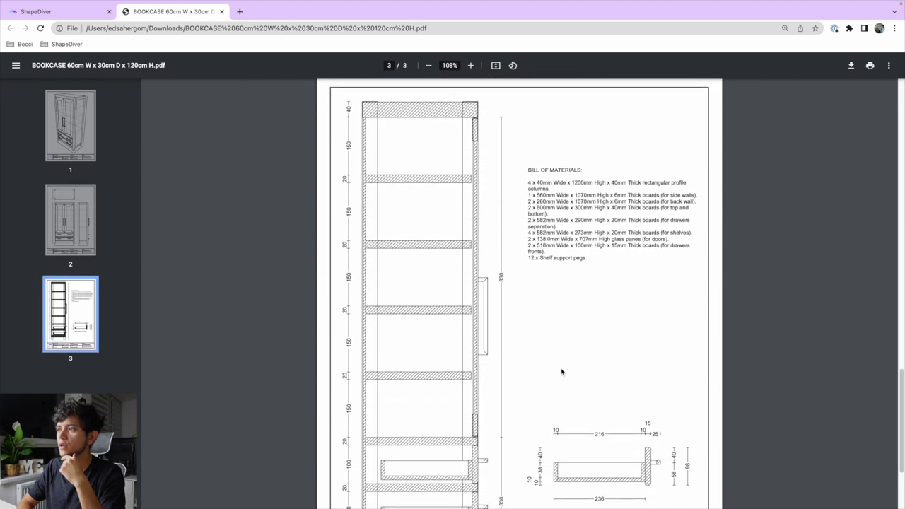
{"action": "scroll", "coordinate": [561, 372], "scroll_direction": "down", "scroll_amount": 5}
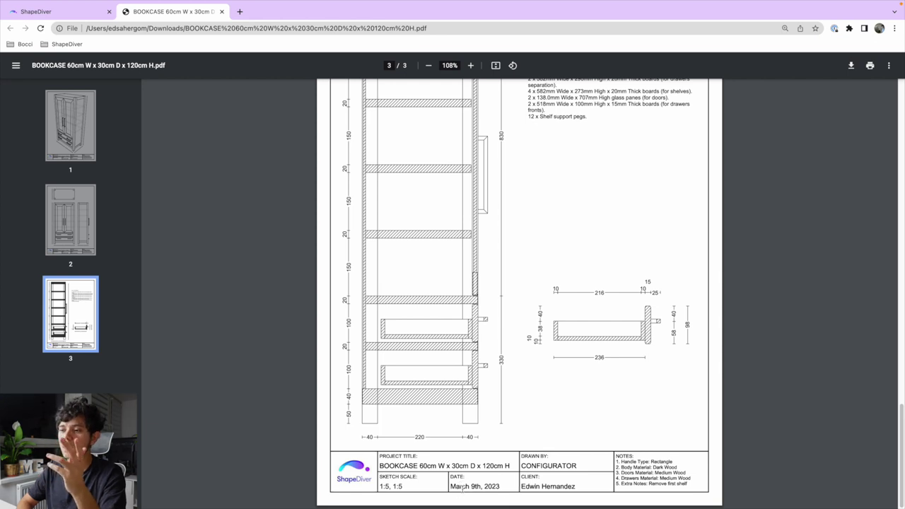
{"action": "left_click_drag", "start_coordinate": [394, 468], "coordinate": [443, 467]}
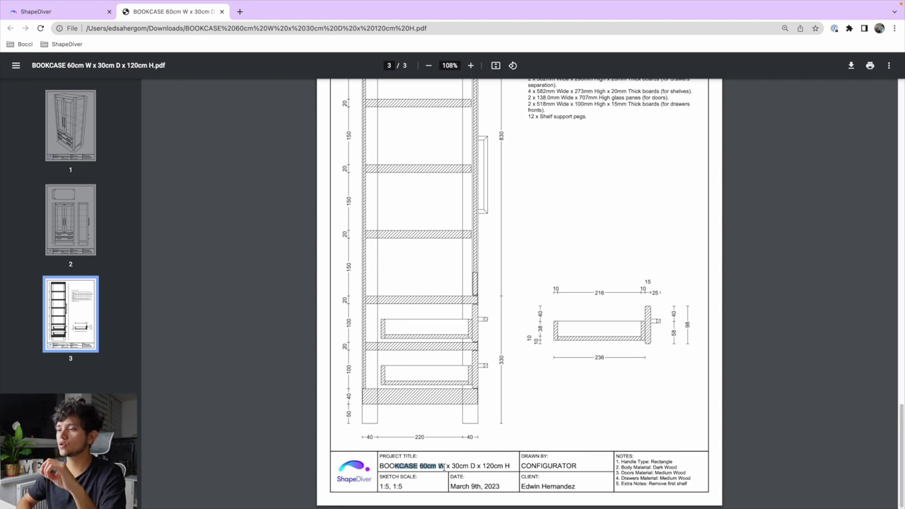
{"action": "left_click", "coordinate": [487, 466]}
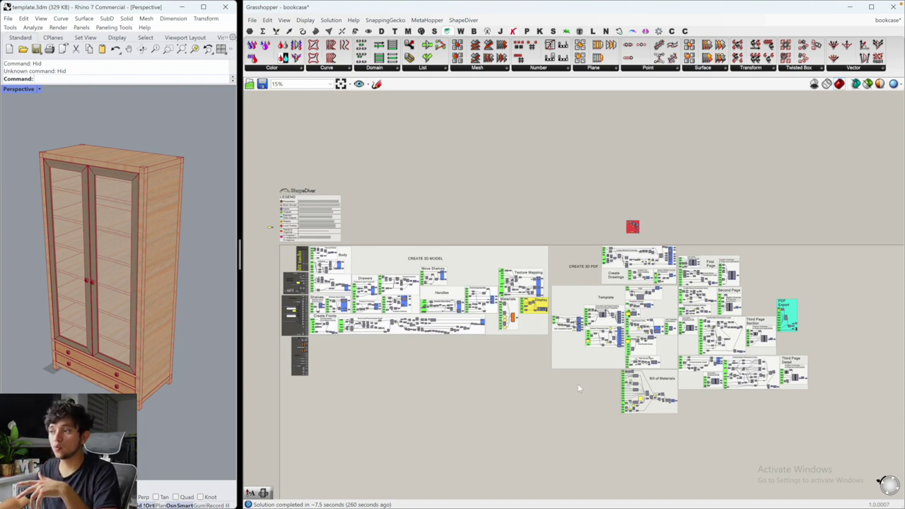
Step: Move the Create Drawings group and the red stress test group up, clear of the other PDF groups on the Grasshopper canvas
{"action": "mouse_move", "coordinate": [548, 348]}
{"action": "left_mouse_down"}
{"action": "mouse_move", "coordinate": [315, 252]}
{"action": "mouse_move", "coordinate": [297, 235]}
{"action": "left_mouse_up"}
{"action": "left_click", "coordinate": [428, 239]}
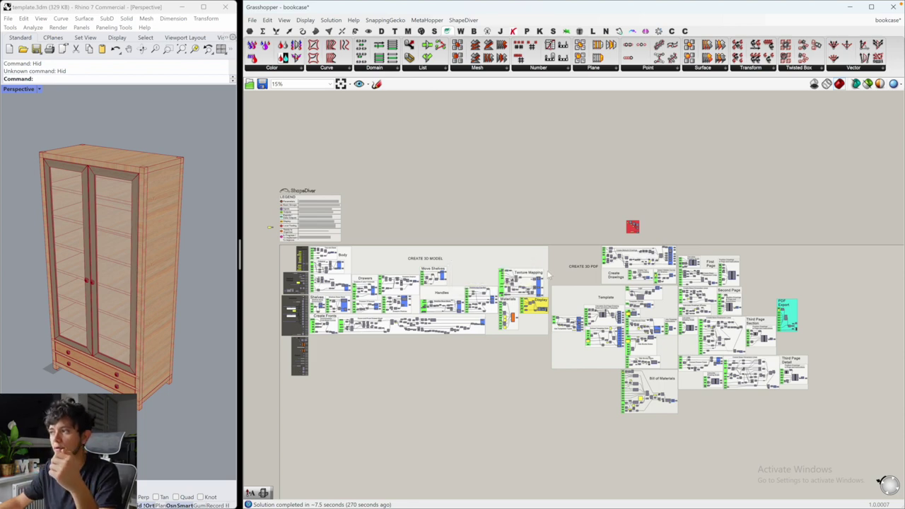
{"action": "right_click_drag", "start_coordinate": [613, 277], "coordinate": [537, 269]}
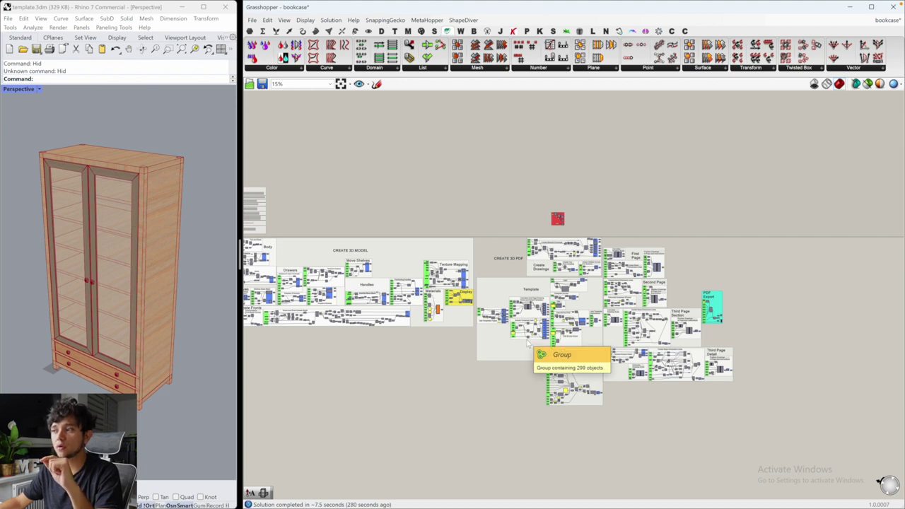
{"action": "left_click_drag", "start_coordinate": [489, 180], "coordinate": [602, 277]}
{"action": "left_click_drag", "start_coordinate": [537, 260], "coordinate": [517, 197]}
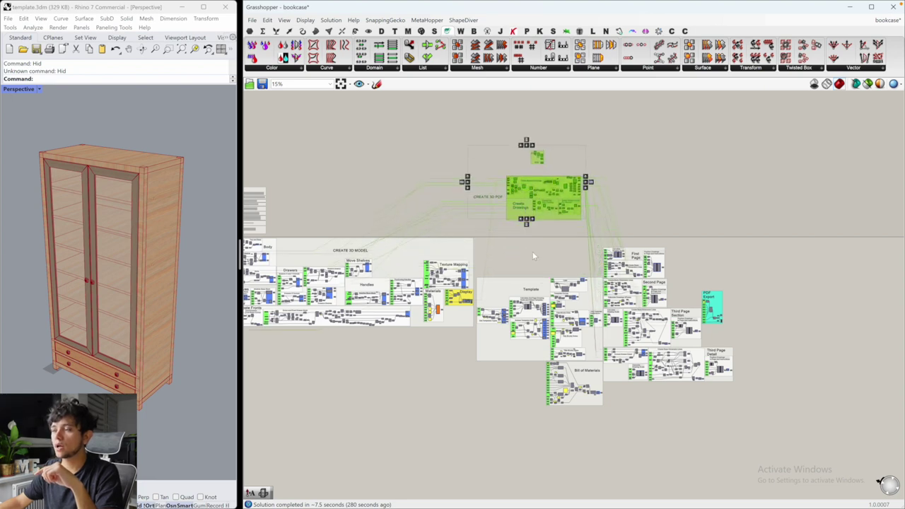
{"action": "left_click", "coordinate": [556, 242]}
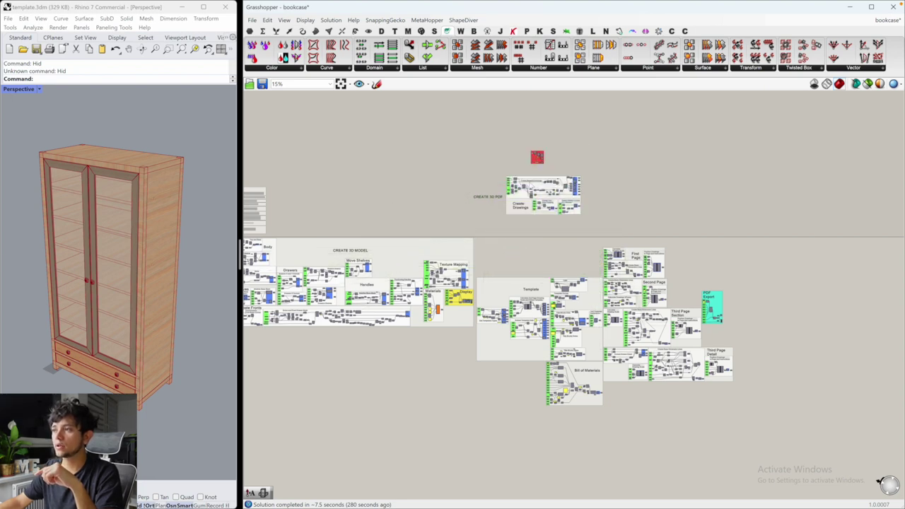
Step: Limit the preview to selected objects and preview the Model parameter and the Make2D component in Create Make2d Drawings
{"action": "scroll", "coordinate": [526, 179], "scroll_direction": "up", "scroll_amount": 6}
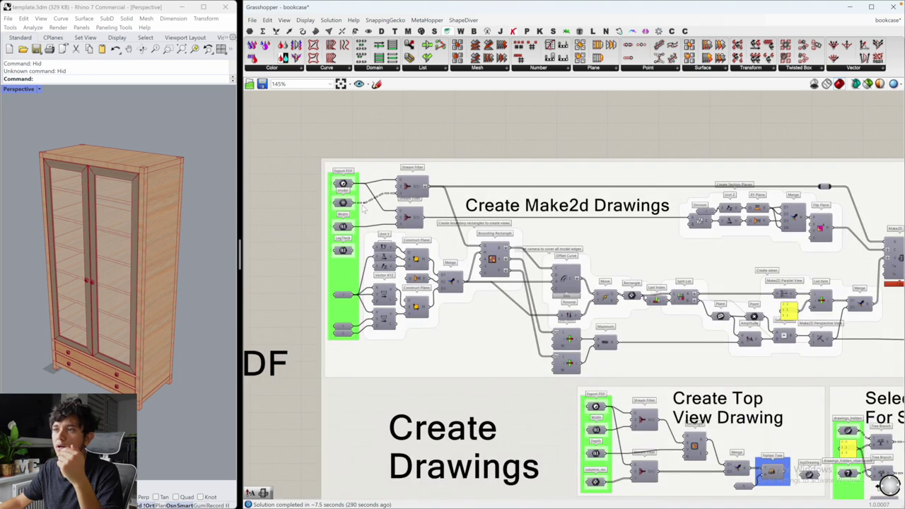
{"action": "left_click", "coordinate": [342, 203]}
{"action": "left_click", "coordinate": [868, 83]}
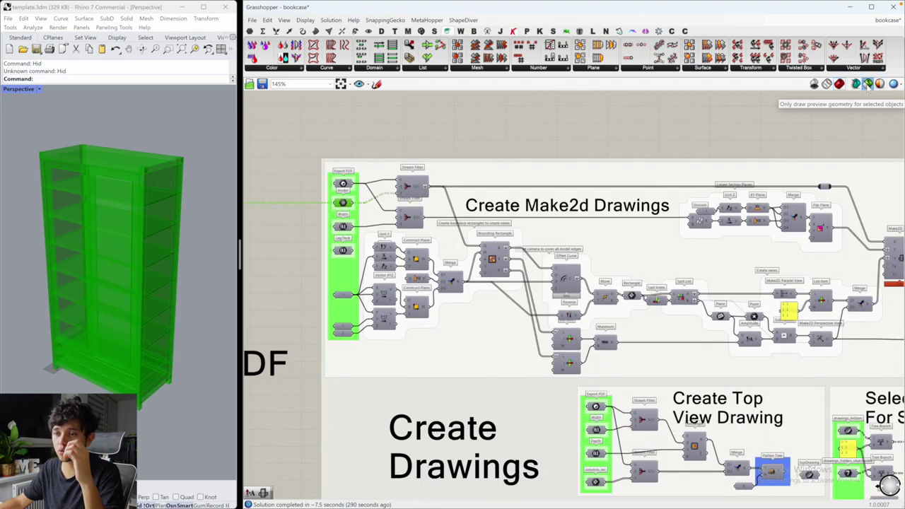
{"action": "right_click_drag", "start_coordinate": [636, 128], "coordinate": [488, 125]}
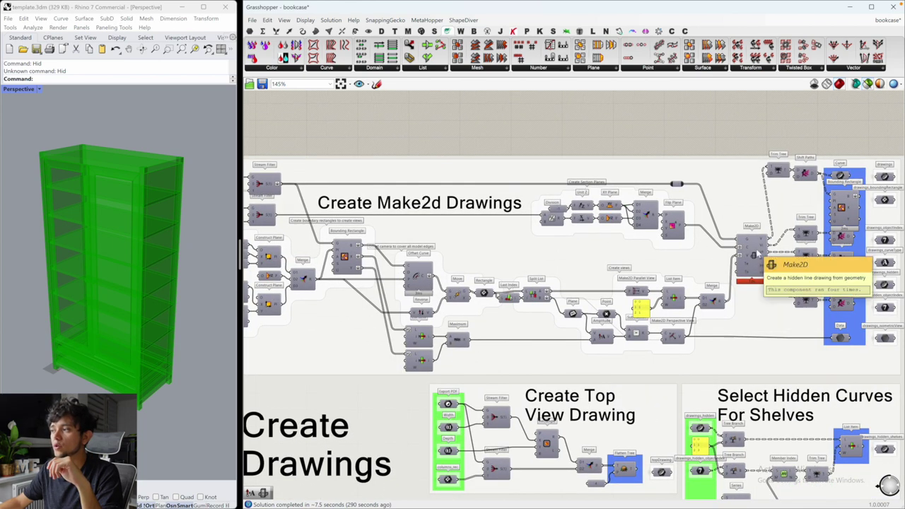
{"action": "left_click", "coordinate": [753, 255]}
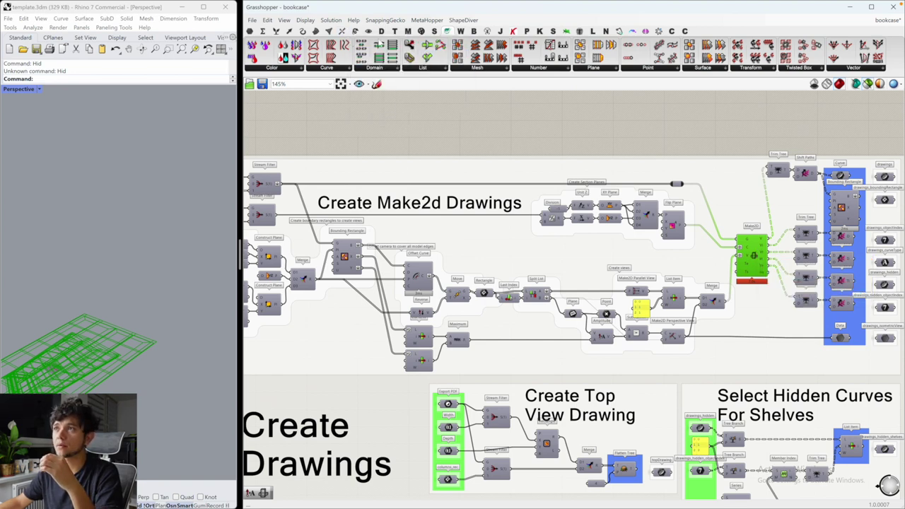
Step: Add a new Make2D component to the canvas beside the red stress test group
{"action": "left_click", "coordinate": [368, 32]}
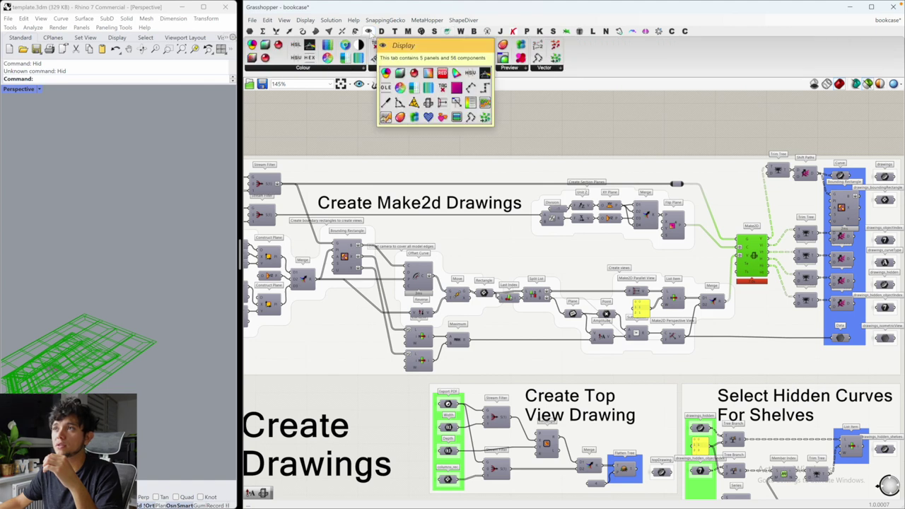
{"action": "left_click", "coordinate": [410, 69]}
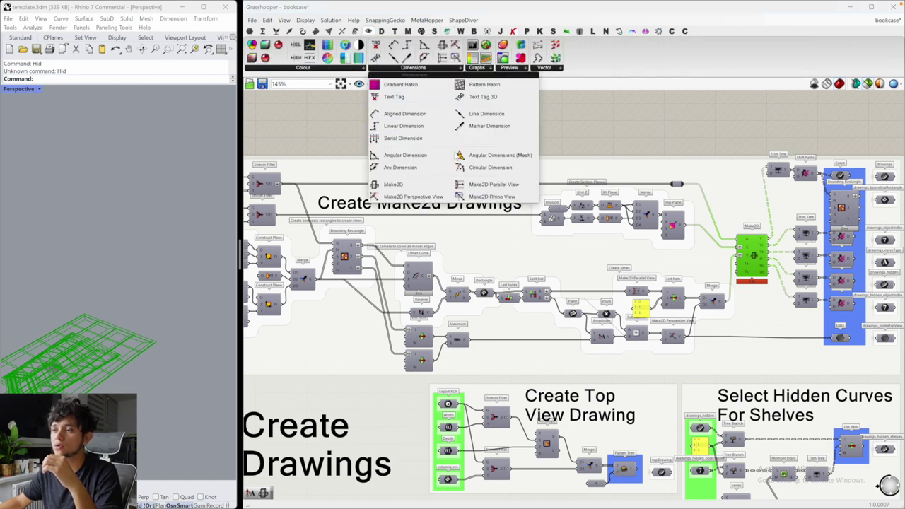
{"action": "scroll", "coordinate": [514, 183], "scroll_direction": "down", "scroll_amount": 5}
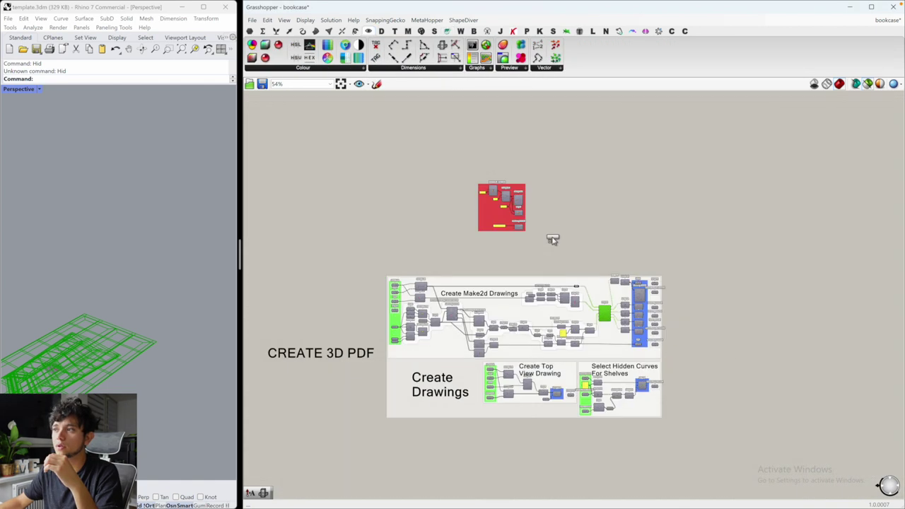
{"action": "scroll", "coordinate": [514, 182], "scroll_direction": "up", "scroll_amount": 2}
{"action": "scroll", "coordinate": [515, 183], "scroll_direction": "up", "scroll_amount": 3}
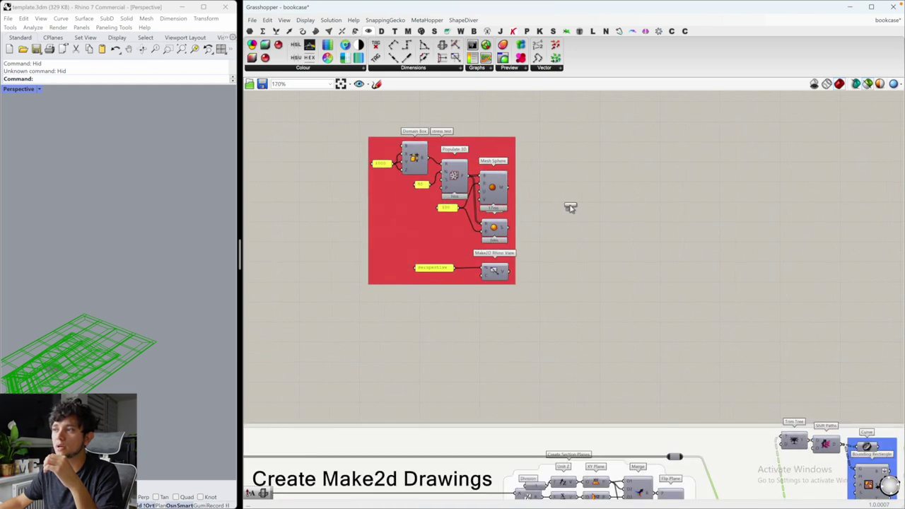
{"action": "left_click_drag", "start_coordinate": [570, 207], "coordinate": [569, 202]}
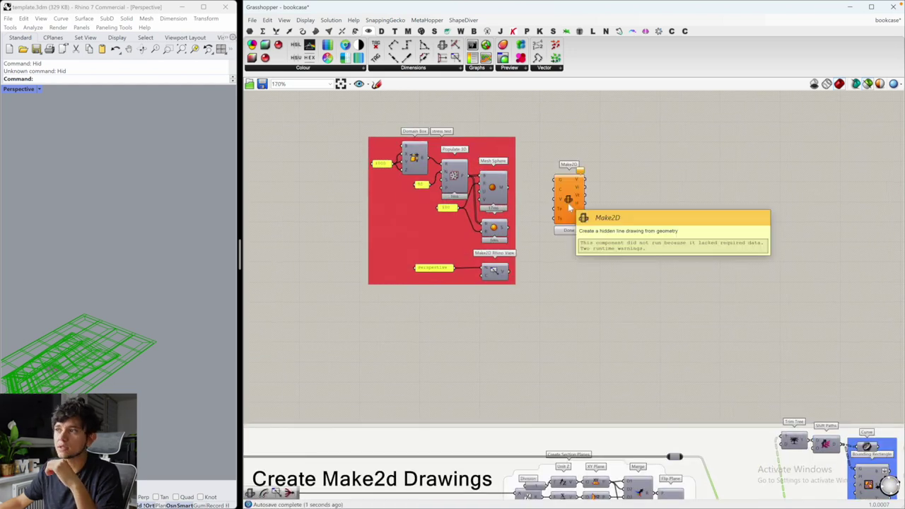
Step: Preview the Mesh Sphere and Sphere geometry, and connect the Sphere output to the new Make2D's geometry input
{"action": "left_click", "coordinate": [495, 188]}
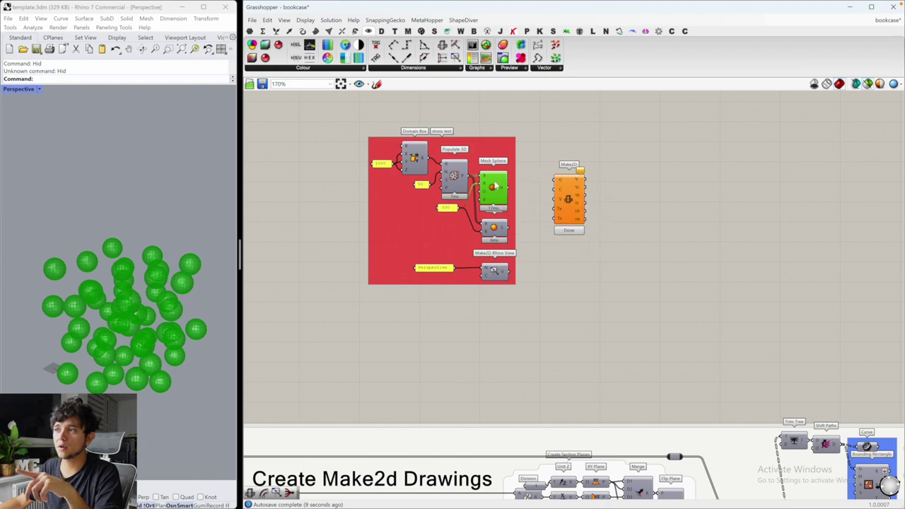
{"action": "left_click", "coordinate": [495, 229]}
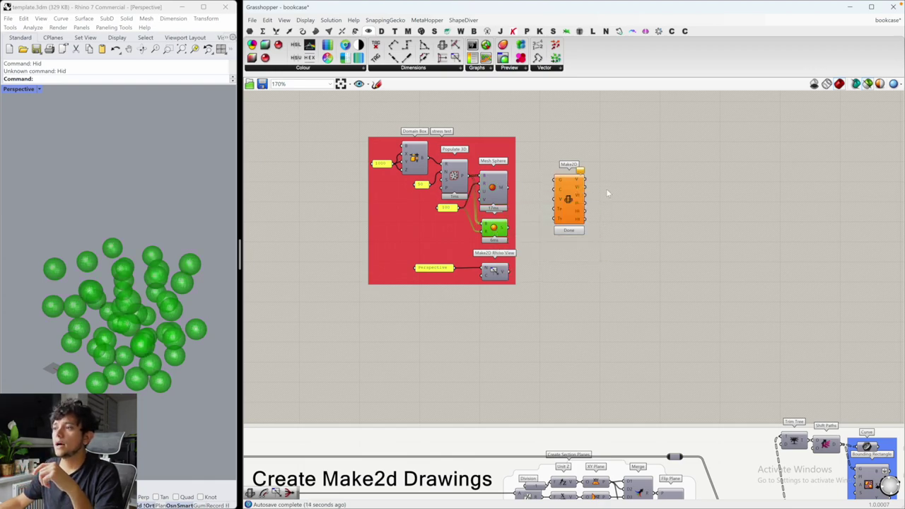
{"action": "left_click_drag", "start_coordinate": [514, 228], "coordinate": [563, 234]}
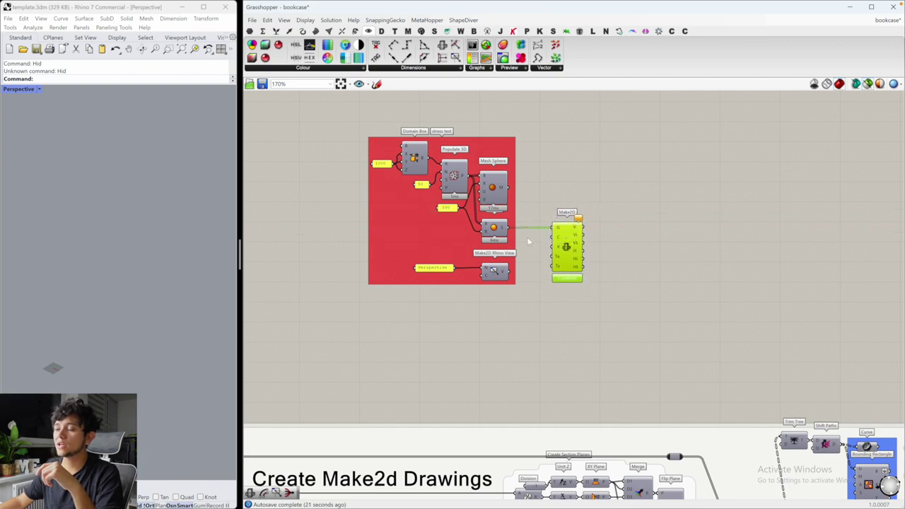
Step: Connect the Perspective Make2D Rhino View to the new Make2D's view input and compute the drawing
{"action": "left_click", "coordinate": [495, 273]}
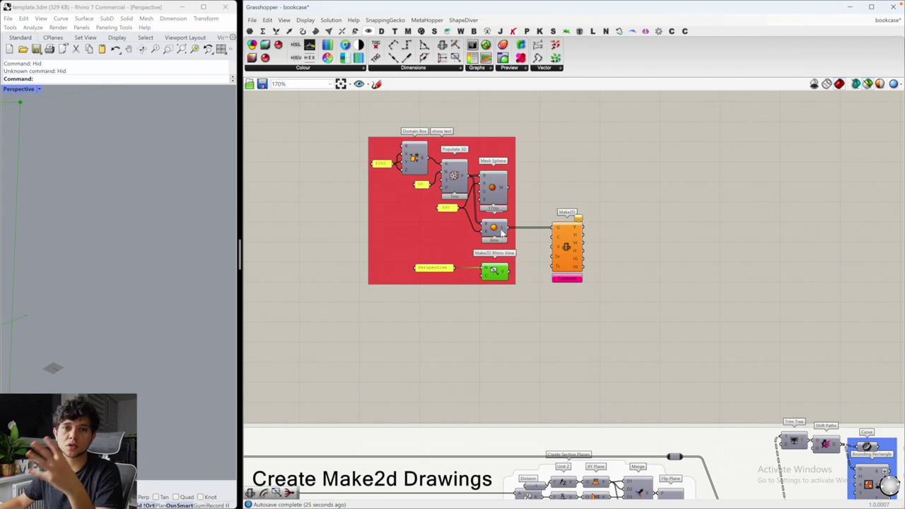
{"action": "mouse_move", "coordinate": [500, 231]}
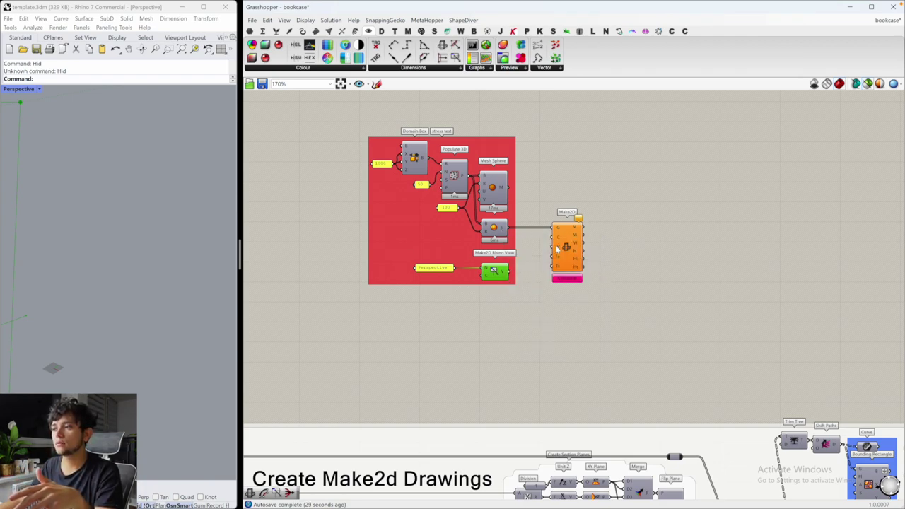
{"action": "left_click_drag", "start_coordinate": [511, 270], "coordinate": [553, 247]}
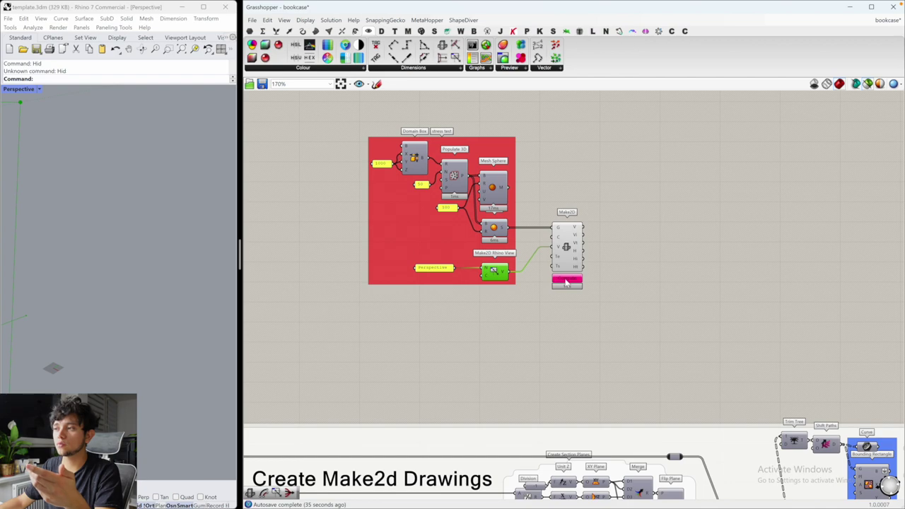
{"action": "scroll", "coordinate": [566, 282], "scroll_direction": "up", "scroll_amount": 2}
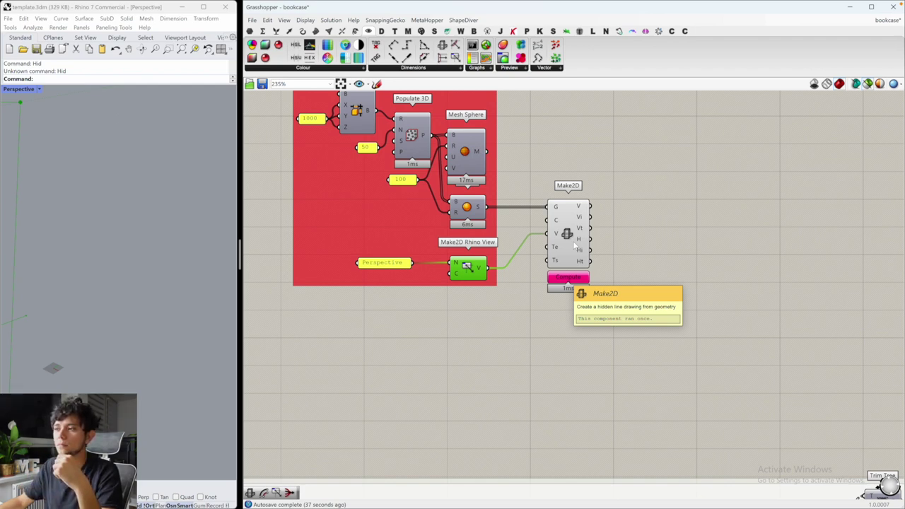
{"action": "scroll", "coordinate": [207, 305], "scroll_direction": "up", "scroll_amount": 3}
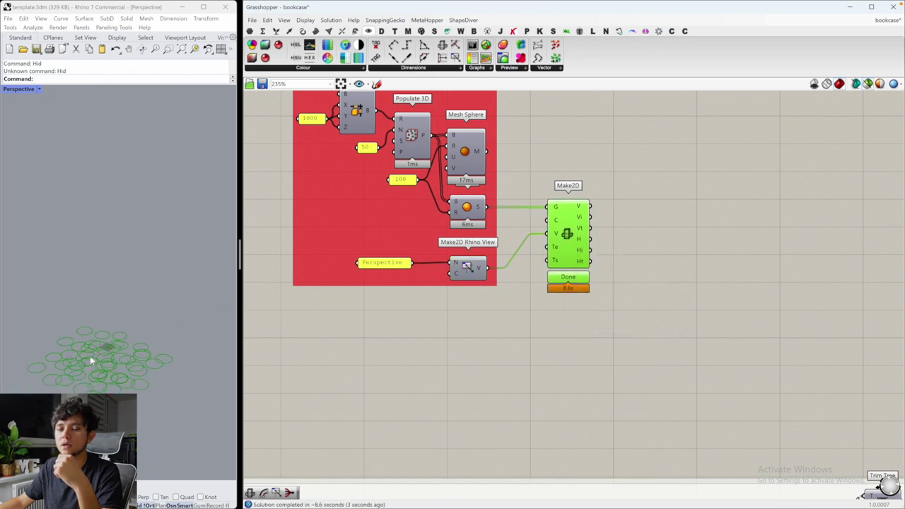
Step: Compare the computed line drawing in the Top view with the source spheres in the Perspective view
{"action": "double_click", "coordinate": [20, 89]}
{"action": "double_click", "coordinate": [10, 89]}
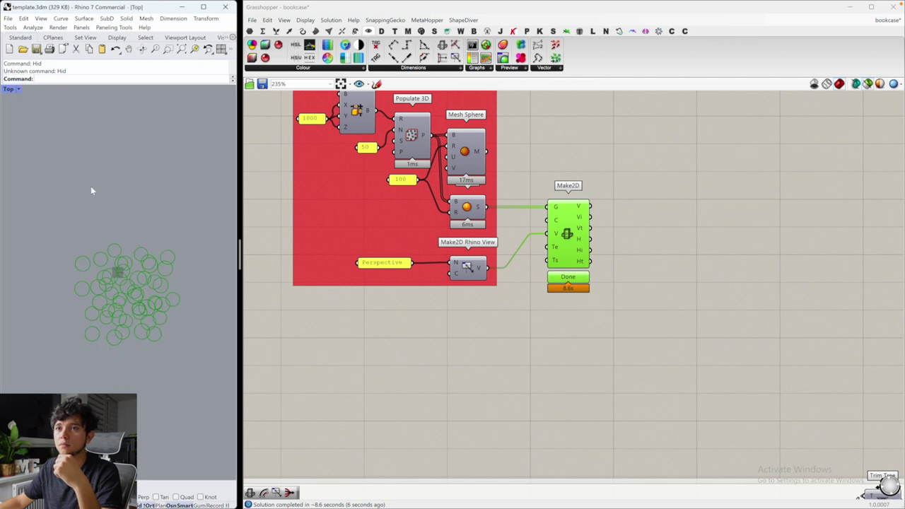
{"action": "double_click", "coordinate": [10, 89]}
{"action": "left_click", "coordinate": [467, 207]}
{"action": "scroll", "coordinate": [219, 194], "scroll_direction": "up", "scroll_amount": 5}
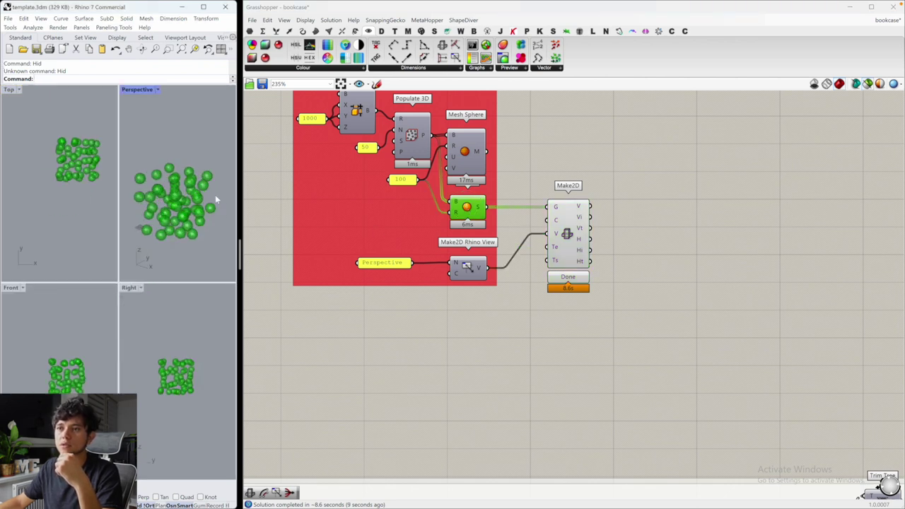
{"action": "double_click", "coordinate": [134, 90]}
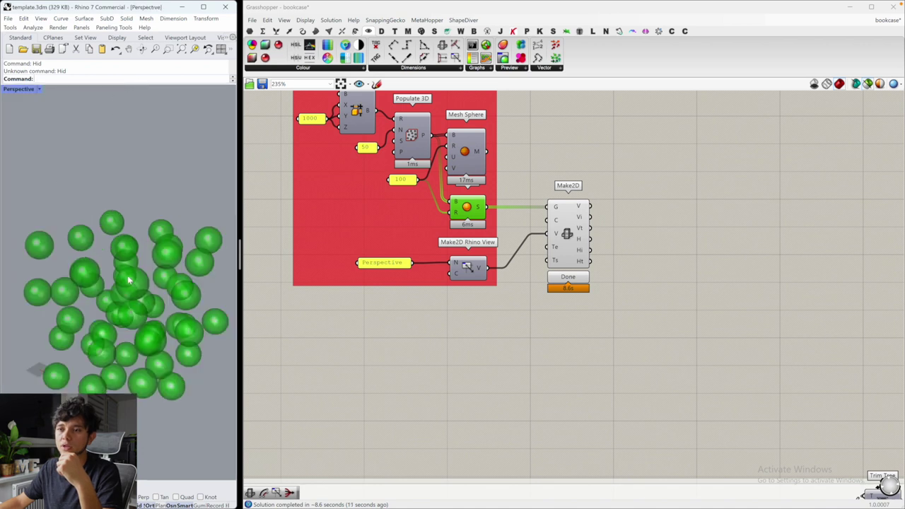
{"action": "scroll", "coordinate": [120, 297], "scroll_direction": "down", "scroll_amount": 1}
{"action": "right_click_drag", "start_coordinate": [504, 288], "coordinate": [517, 323]}
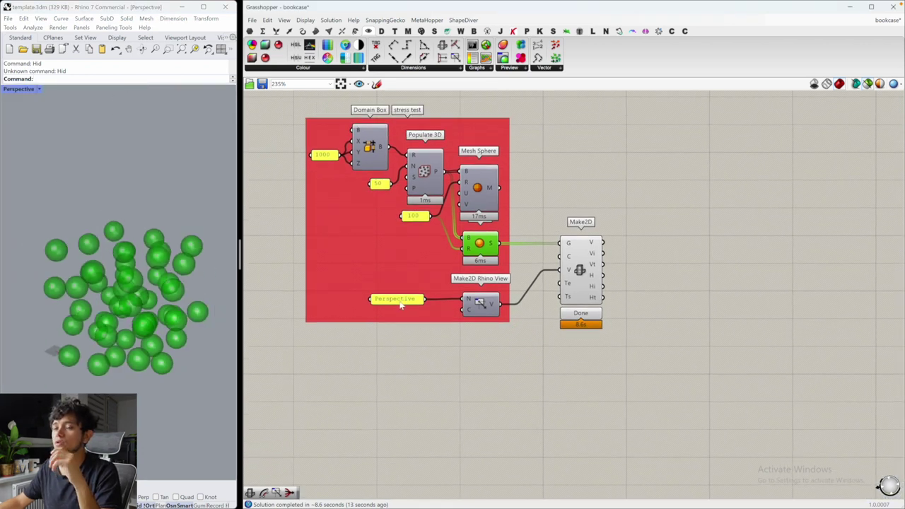
Step: Inspect the Perspective view-name panel and the Sphere preview, and check the available Make2D view components
{"action": "left_click_drag", "start_coordinate": [281, 269], "coordinate": [441, 337]}
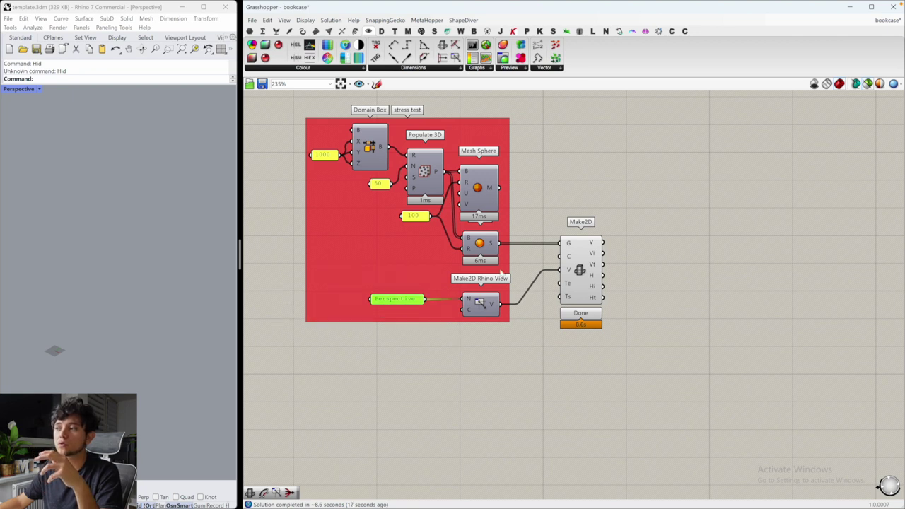
{"action": "left_click", "coordinate": [483, 240]}
{"action": "right_click_drag", "start_coordinate": [130, 283], "coordinate": [138, 282]}
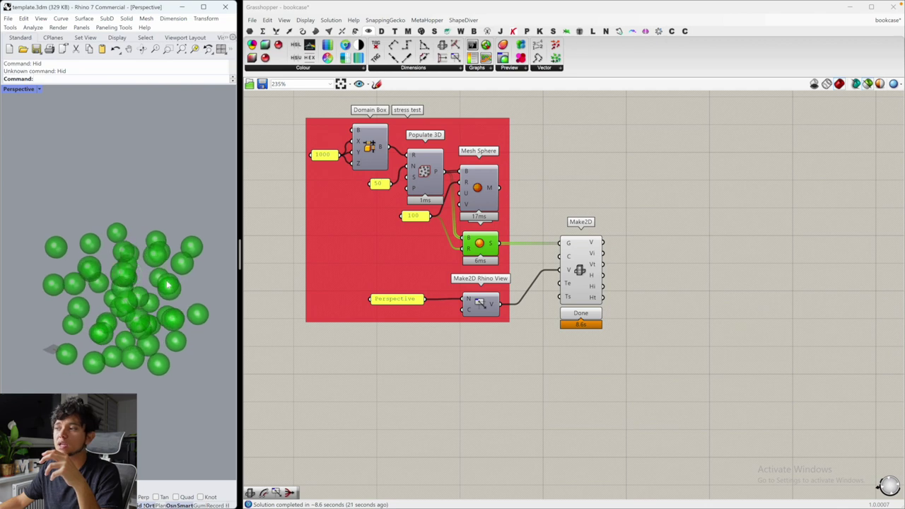
{"action": "mouse_move", "coordinate": [594, 258]}
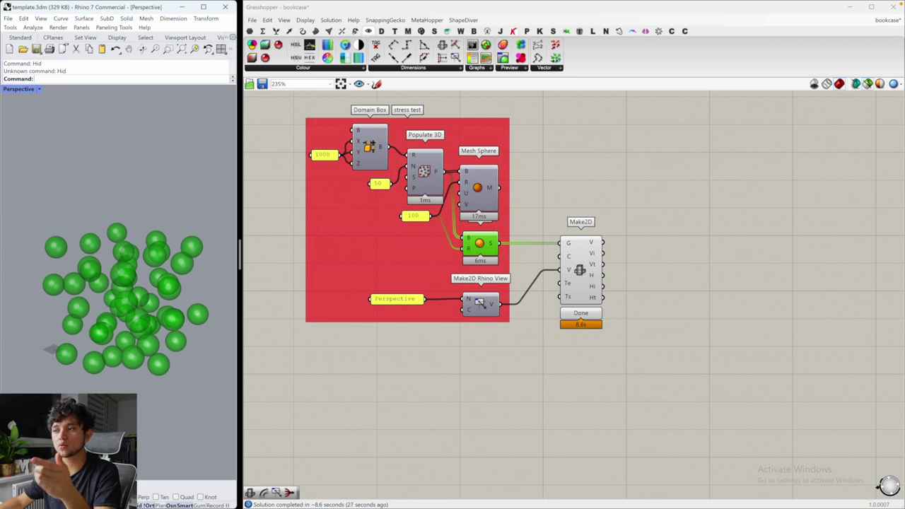
{"action": "left_click", "coordinate": [401, 69]}
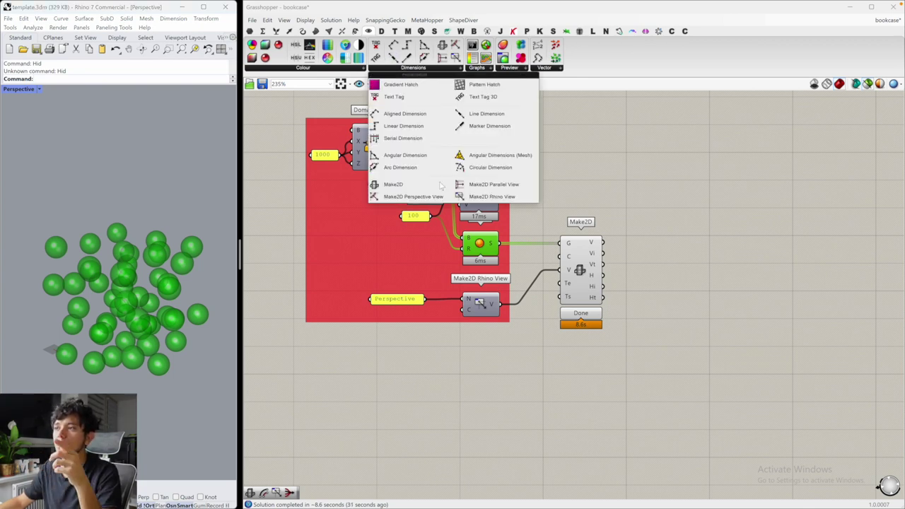
{"action": "left_click", "coordinate": [424, 357]}
Step: Restore Rhino's four-viewport layout and preview the Make2D line drawing against the Perspective view-name panel
{"action": "left_click", "coordinate": [403, 300]}
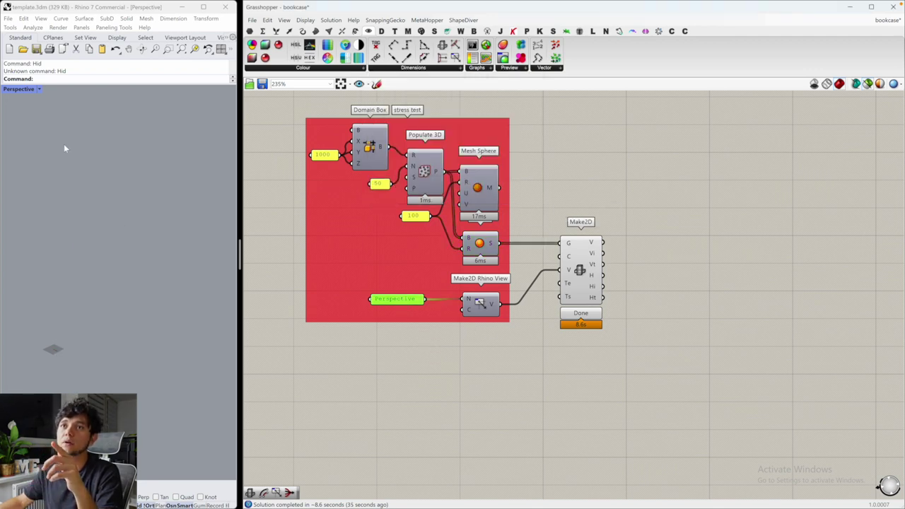
{"action": "double_click", "coordinate": [19, 89]}
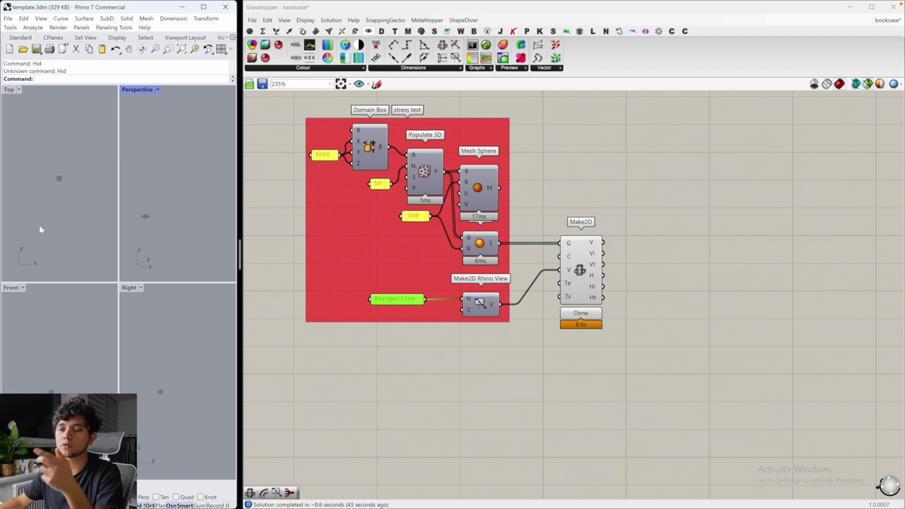
{"action": "left_click", "coordinate": [582, 270]}
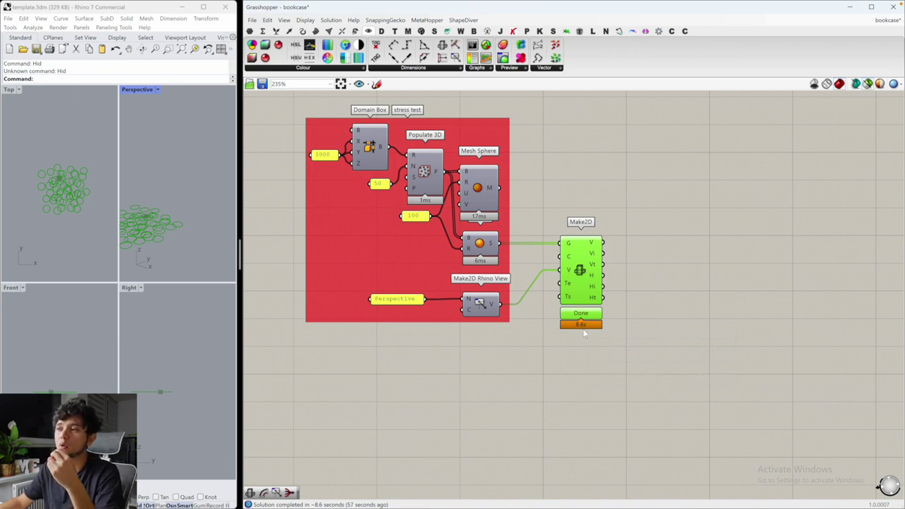
Step: Replace the Make2D's geometry input with the Mesh Sphere output and recompute the drawing
{"action": "left_click", "coordinate": [485, 195]}
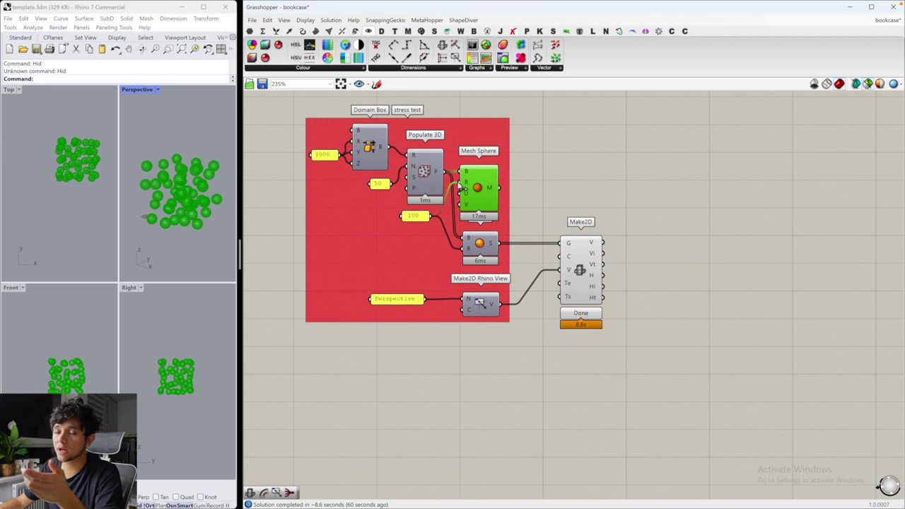
{"action": "left_click_drag", "start_coordinate": [499, 187], "coordinate": [564, 247]}
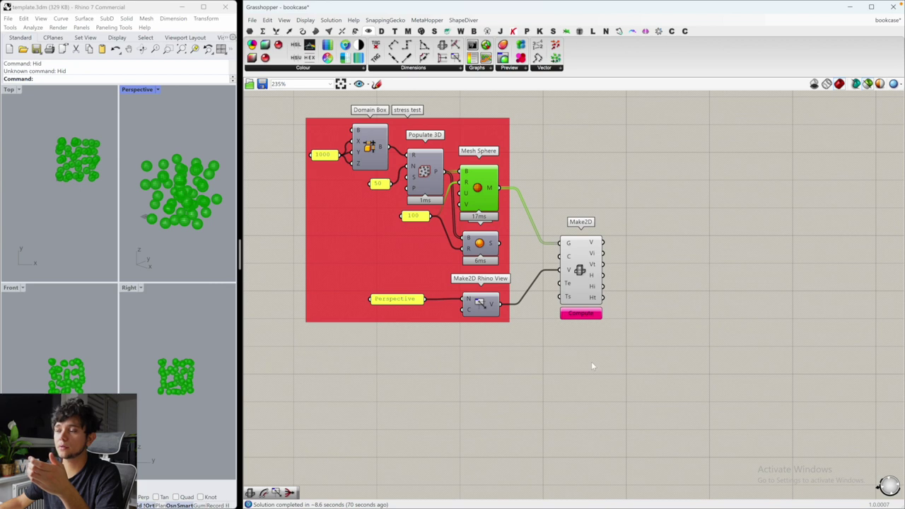
{"action": "left_click", "coordinate": [580, 313]}
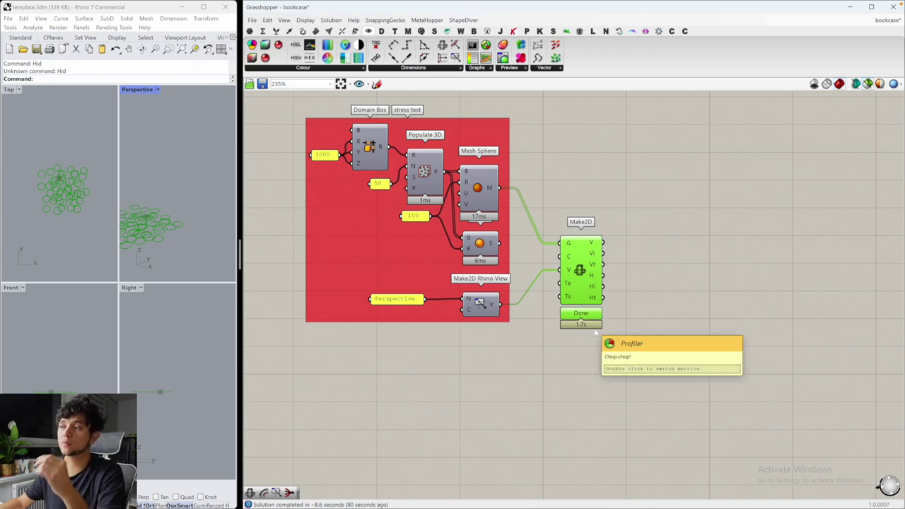
{"action": "left_click_drag", "start_coordinate": [539, 164], "coordinate": [627, 348]}
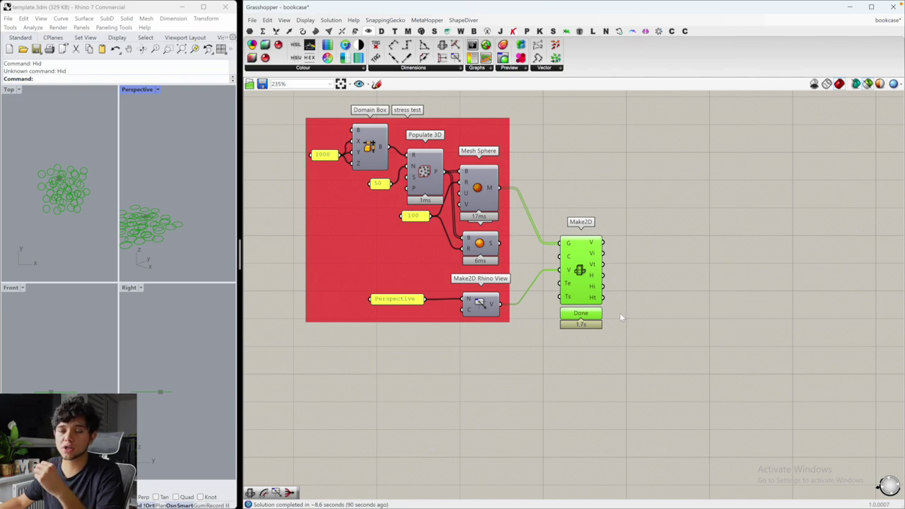
Step: Add Make2D Parallel View and Make2D Perspective View components below the Make2D Rhino View
{"action": "left_click", "coordinate": [480, 306]}
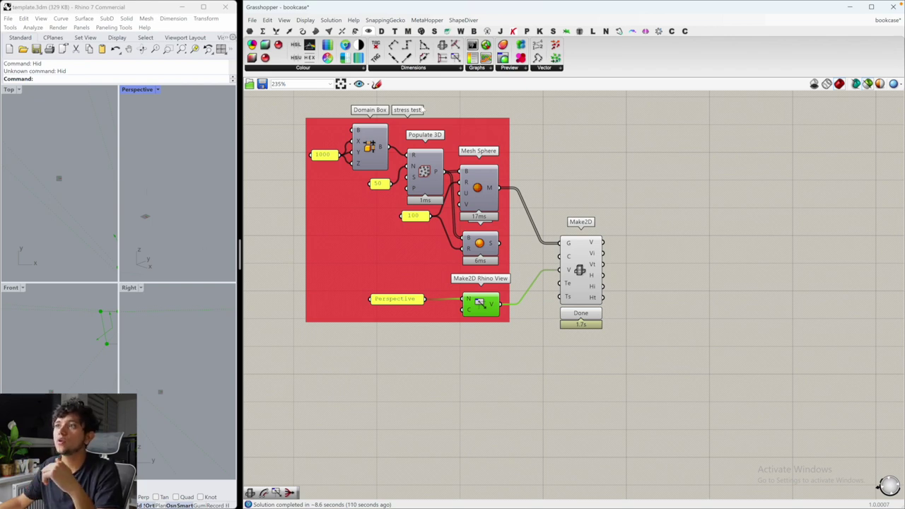
{"action": "left_click", "coordinate": [433, 68]}
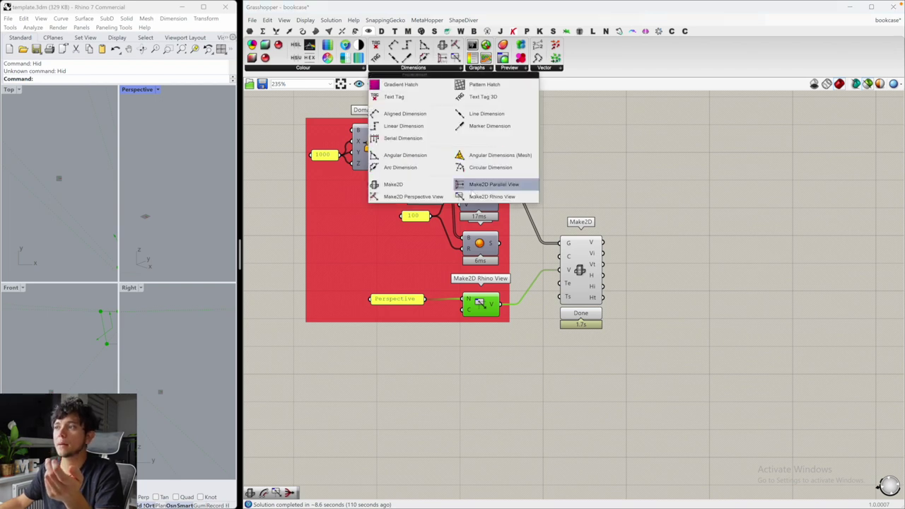
{"action": "left_click_drag", "start_coordinate": [477, 186], "coordinate": [486, 342]}
{"action": "left_click", "coordinate": [412, 69]}
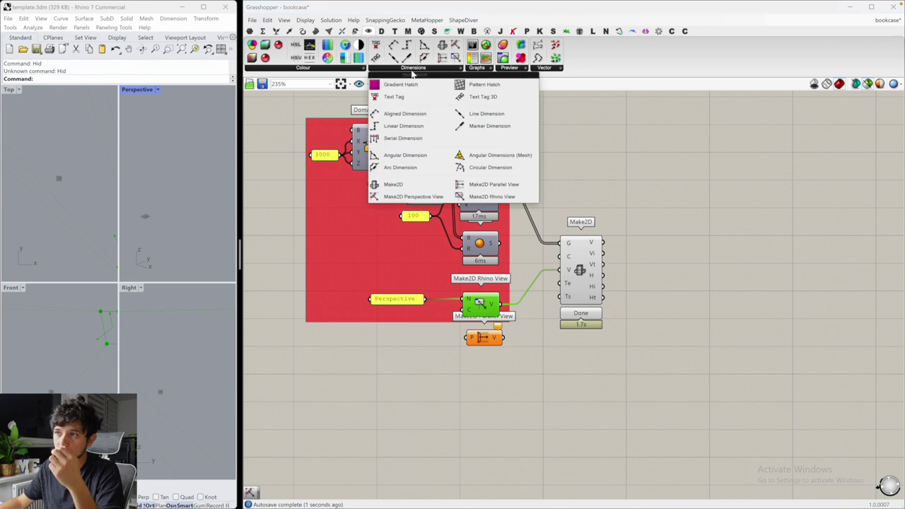
{"action": "left_click_drag", "start_coordinate": [413, 197], "coordinate": [479, 374]}
{"action": "left_click_drag", "start_coordinate": [521, 395], "coordinate": [448, 319]}
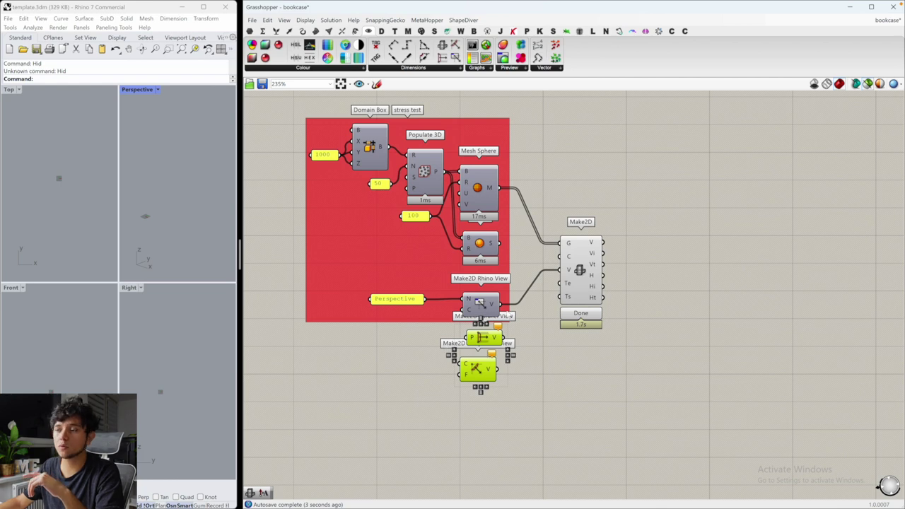
Step: Preview the model input of the Create Make2d Drawings group in a maximized Perspective viewport
{"action": "scroll", "coordinate": [517, 244], "scroll_direction": "down", "scroll_amount": 5}
{"action": "right_click_drag", "start_coordinate": [516, 244], "coordinate": [564, 157]}
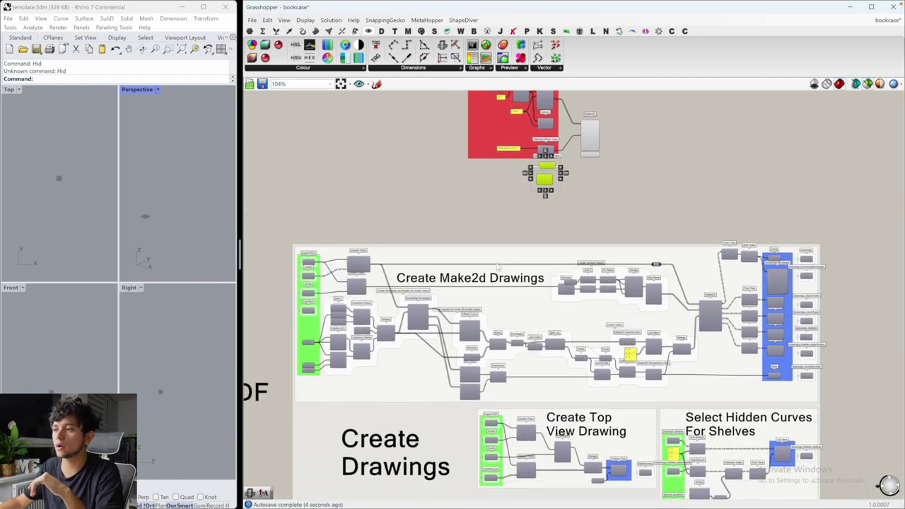
{"action": "scroll", "coordinate": [308, 479], "scroll_direction": "up", "scroll_amount": 3}
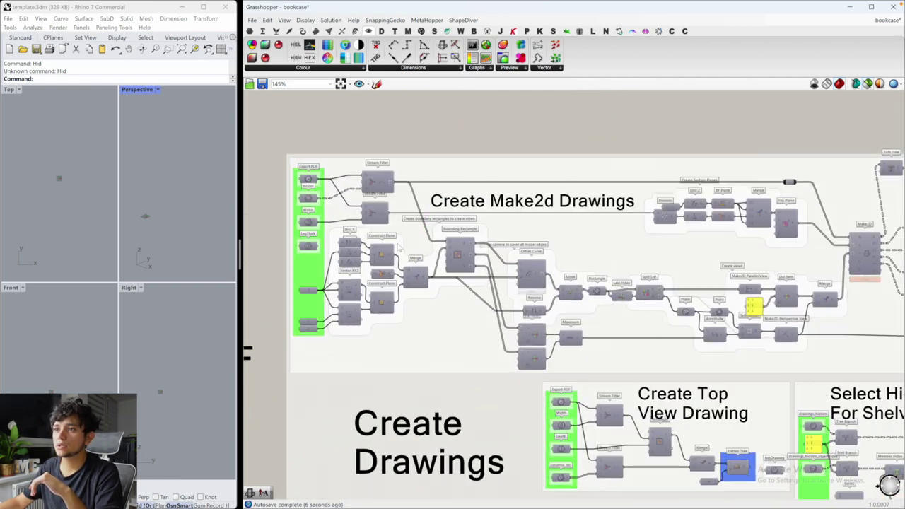
{"action": "scroll", "coordinate": [311, 201], "scroll_direction": "up", "scroll_amount": 1}
{"action": "left_click", "coordinate": [316, 203]}
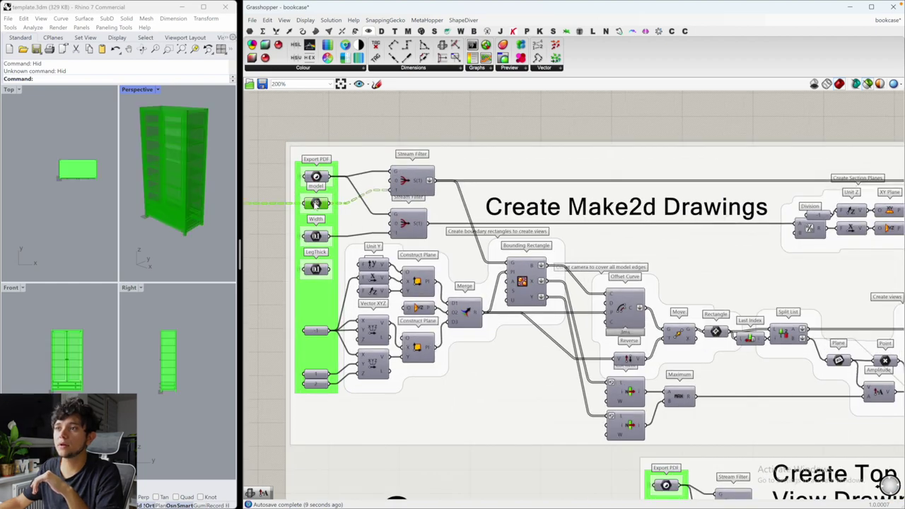
{"action": "mouse_move", "coordinate": [316, 204]}
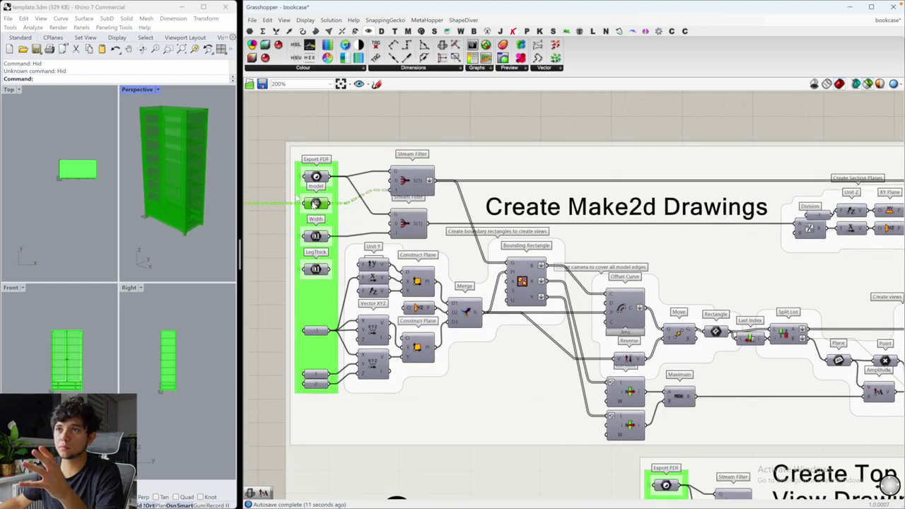
{"action": "double_click", "coordinate": [134, 91]}
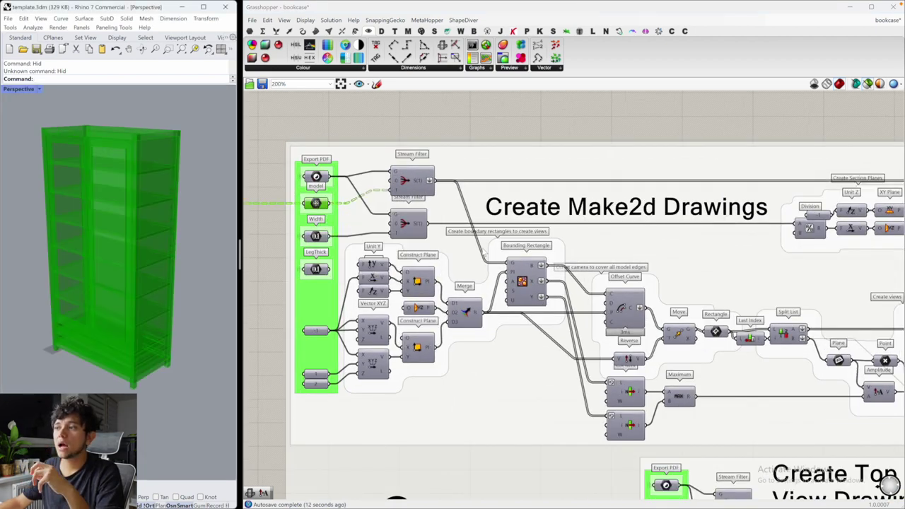
Step: Preview the Bounding Rectangle component's output and locate which component category it comes from
{"action": "left_click", "coordinate": [524, 281]}
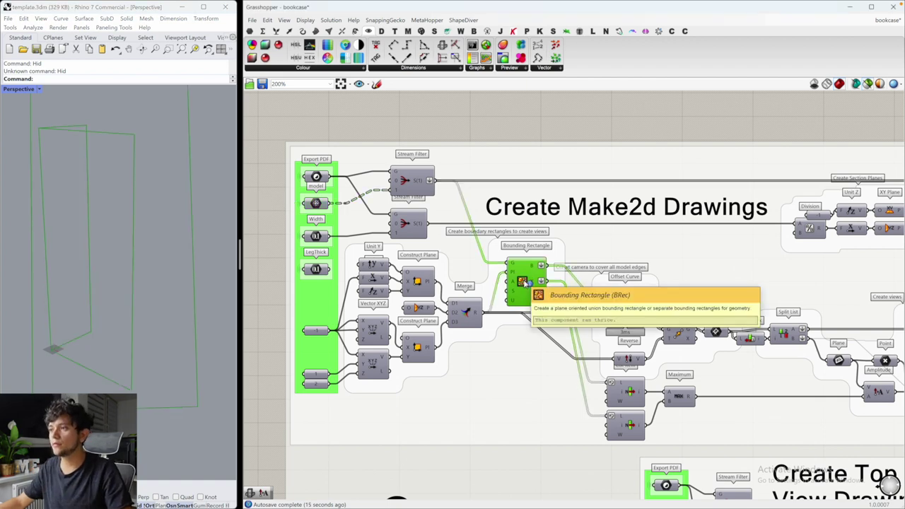
{"action": "left_click", "coordinate": [525, 282], "text": "ctrl+alt"}
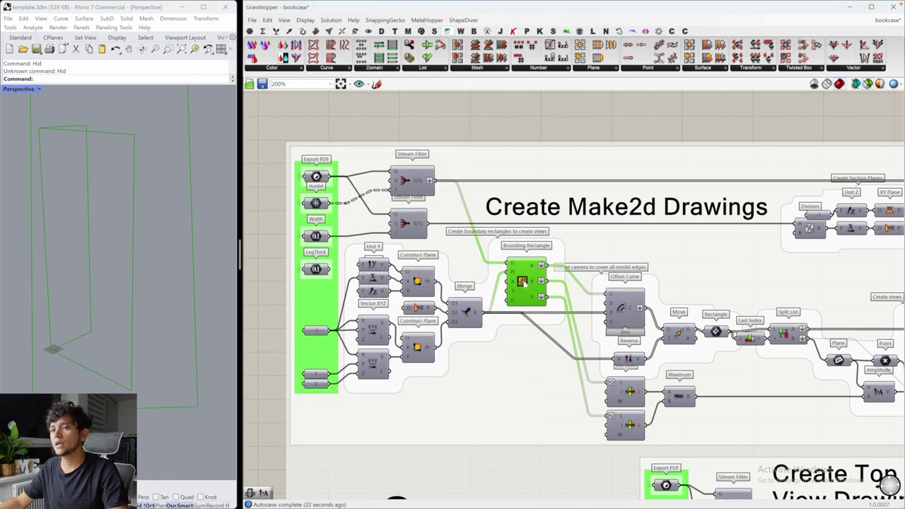
{"action": "mouse_move", "coordinate": [532, 270]}
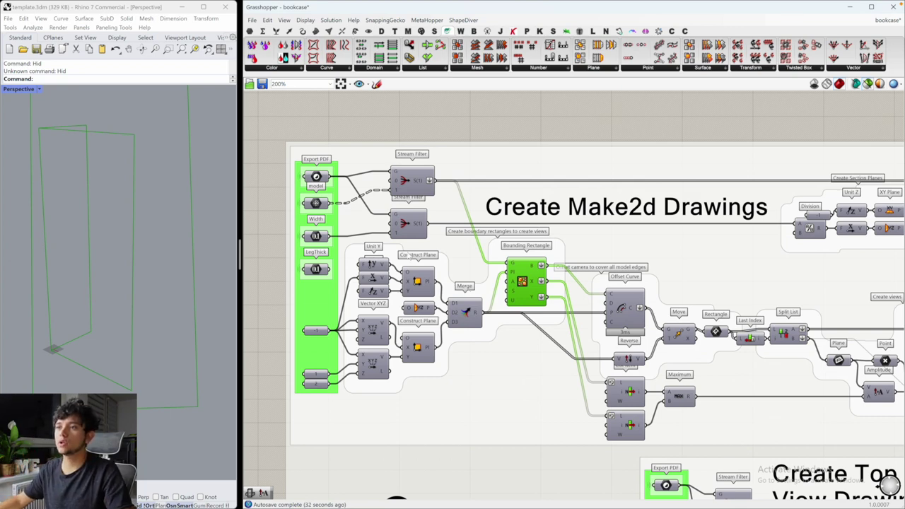
Step: Examine the bookcase model together with its bounding rectangles from several angles in the Perspective view
{"action": "left_click", "coordinate": [316, 202]}
{"action": "right_click_drag", "start_coordinate": [117, 256], "coordinate": [102, 323]}
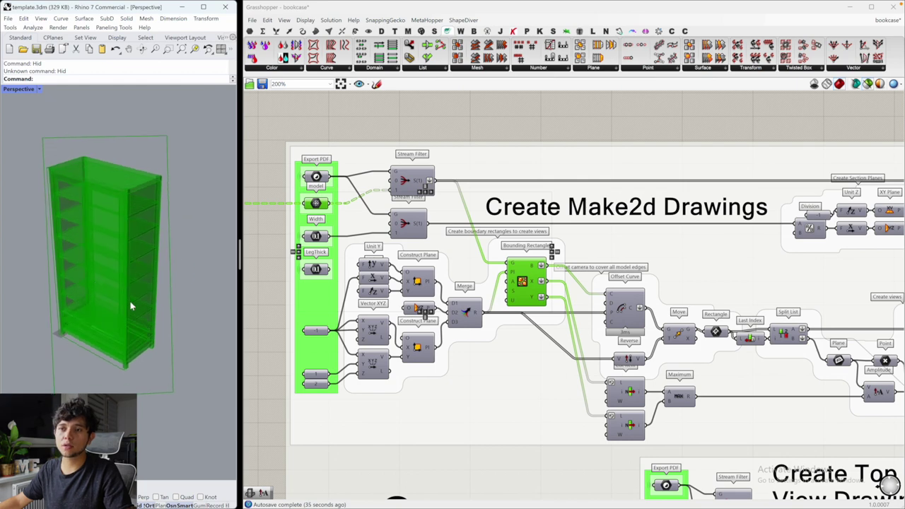
{"action": "right_click_drag", "start_coordinate": [101, 279], "coordinate": [81, 290]}
{"action": "scroll", "coordinate": [71, 287], "scroll_direction": "up", "scroll_amount": 3}
{"action": "scroll", "coordinate": [70, 285], "scroll_direction": "down", "scroll_amount": 1}
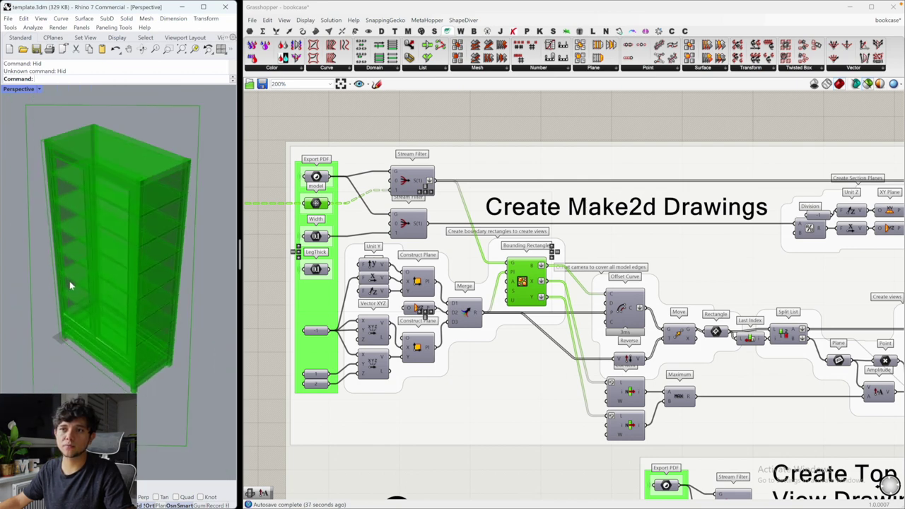
{"action": "right_click_drag", "start_coordinate": [87, 342], "coordinate": [133, 297]}
Step: Isolate the Bounding Rectangle preview and examine the rectangles without the bookcase model
{"action": "left_click", "coordinate": [491, 304]}
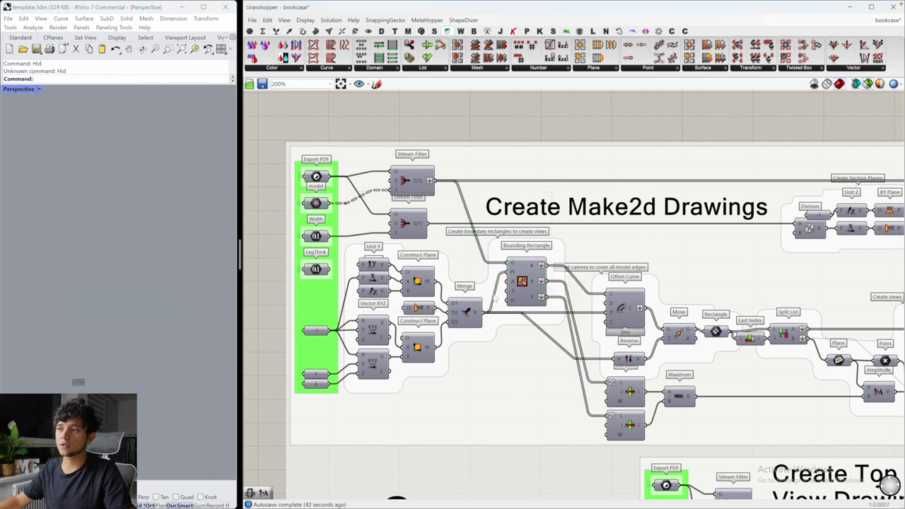
{"action": "left_click", "coordinate": [529, 279]}
{"action": "scroll", "coordinate": [99, 267], "scroll_direction": "up", "scroll_amount": 3}
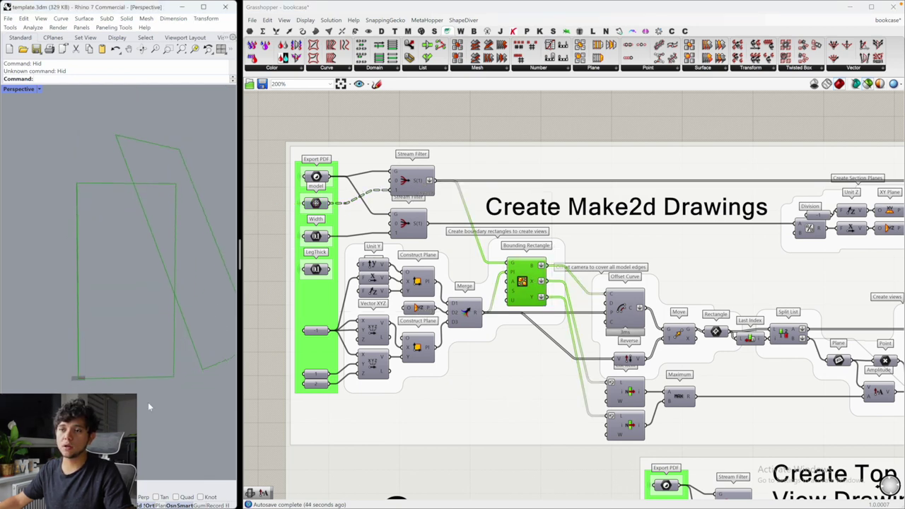
{"action": "right_click_drag", "start_coordinate": [102, 309], "coordinate": [144, 316]}
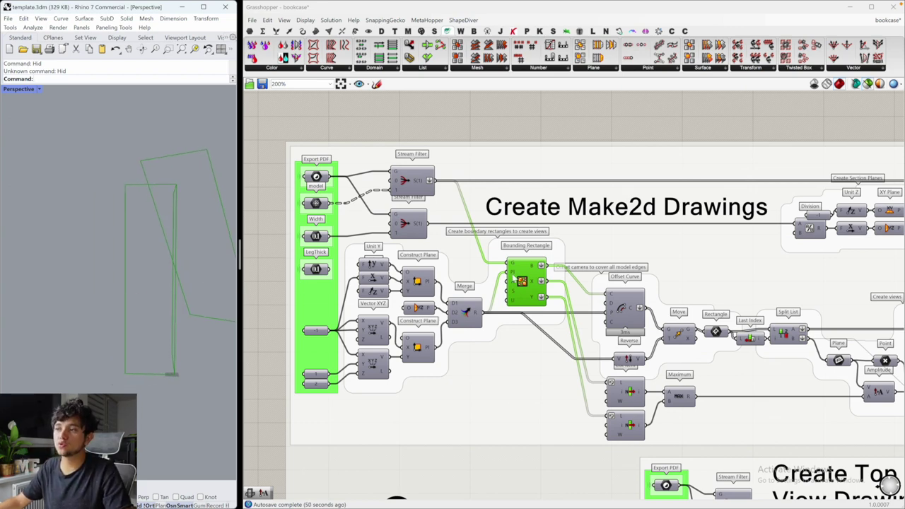
Step: Examine the upper Construct Plane, the YZ Plane and the lower Construct Plane that orient the bounding rectangles
{"action": "left_click", "coordinate": [420, 287]}
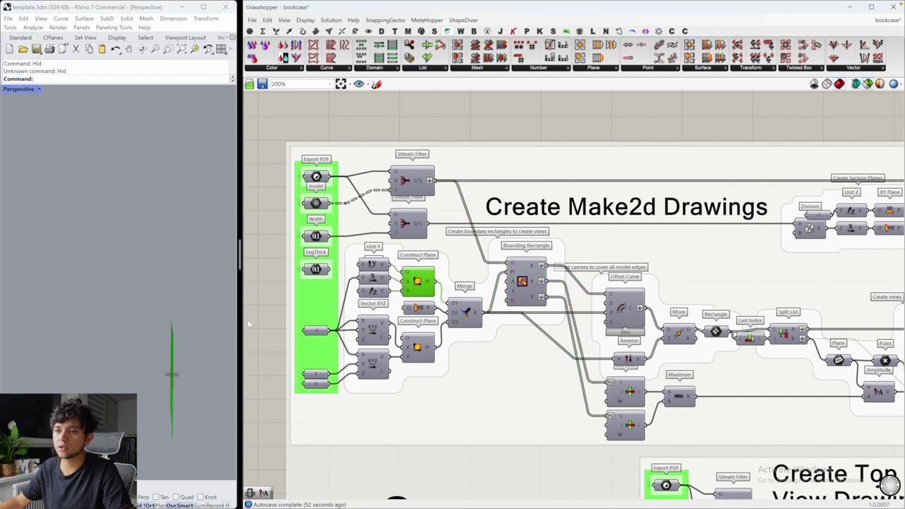
{"action": "right_click_drag", "start_coordinate": [157, 340], "coordinate": [226, 338]}
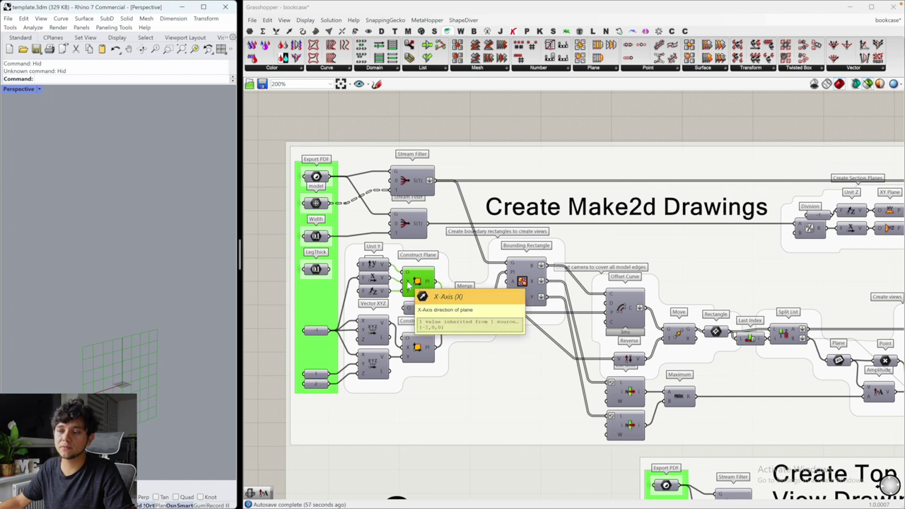
{"action": "left_click", "coordinate": [425, 309]}
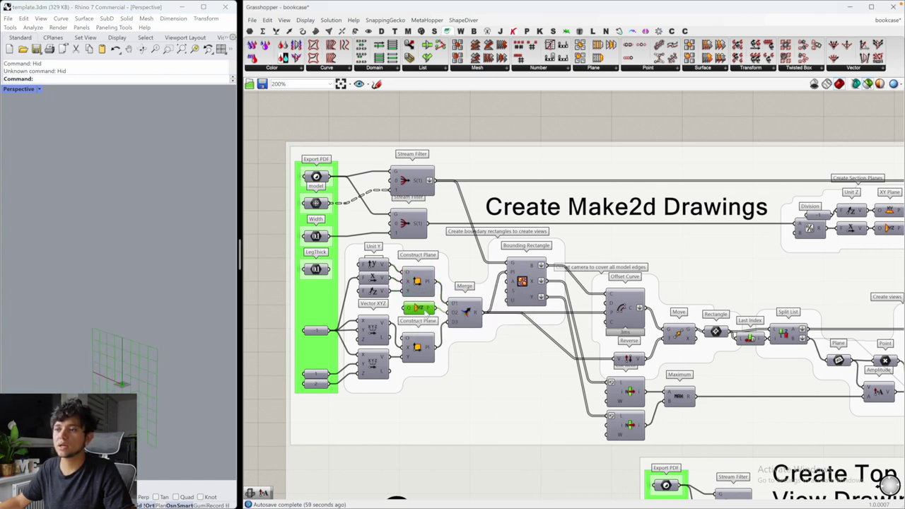
{"action": "left_click", "coordinate": [419, 346]}
{"action": "right_click_drag", "start_coordinate": [130, 372], "coordinate": [167, 342]}
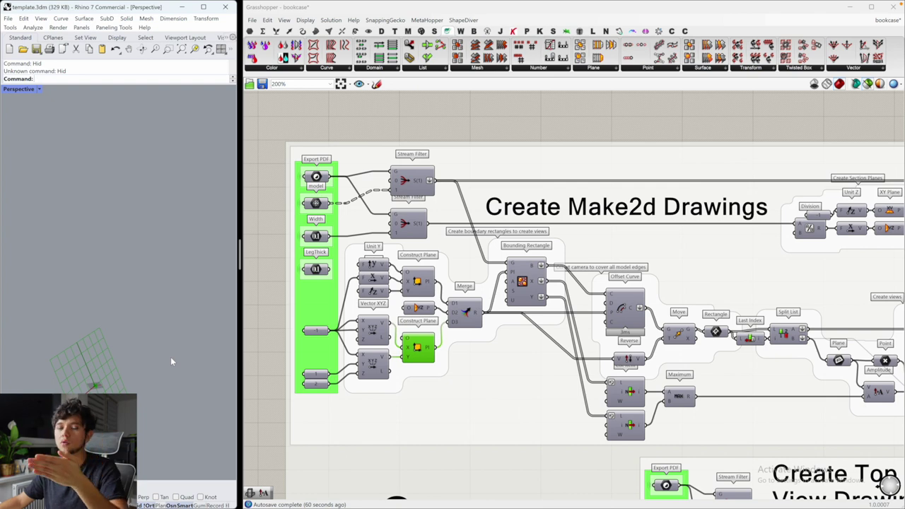
Step: Compare the Bounding Rectangle output with the Offset Curve output in the Perspective view
{"action": "left_click", "coordinate": [523, 280]}
{"action": "right_click_drag", "start_coordinate": [103, 365], "coordinate": [119, 269]}
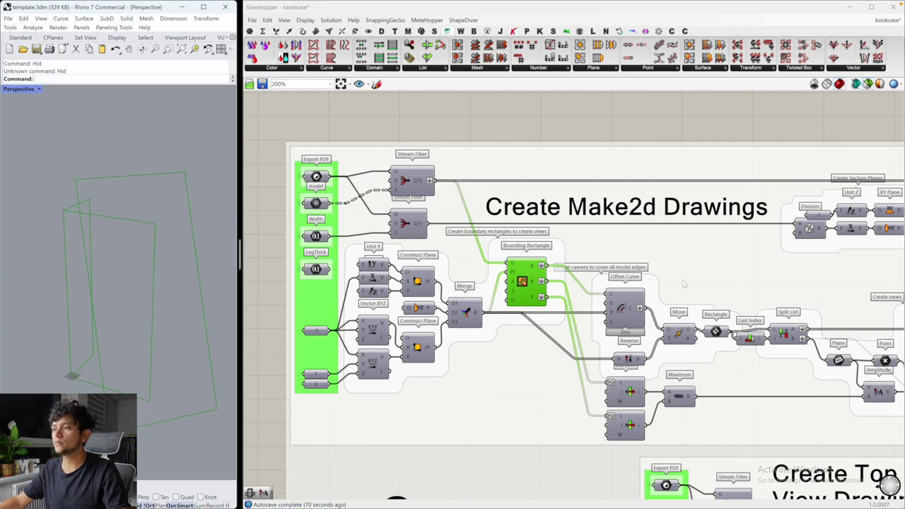
{"action": "left_click", "coordinate": [632, 300]}
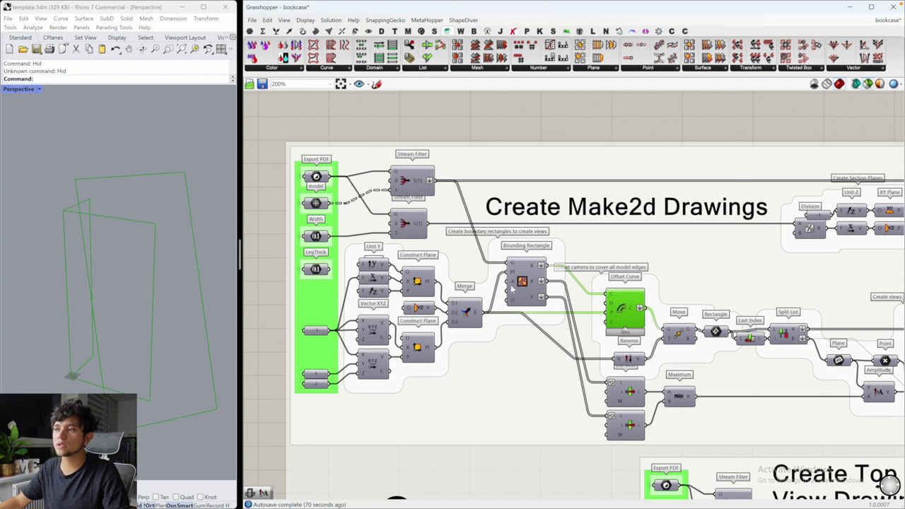
{"action": "left_click", "coordinate": [523, 284]}
{"action": "right_click_drag", "start_coordinate": [20, 93], "coordinate": [213, 297]}
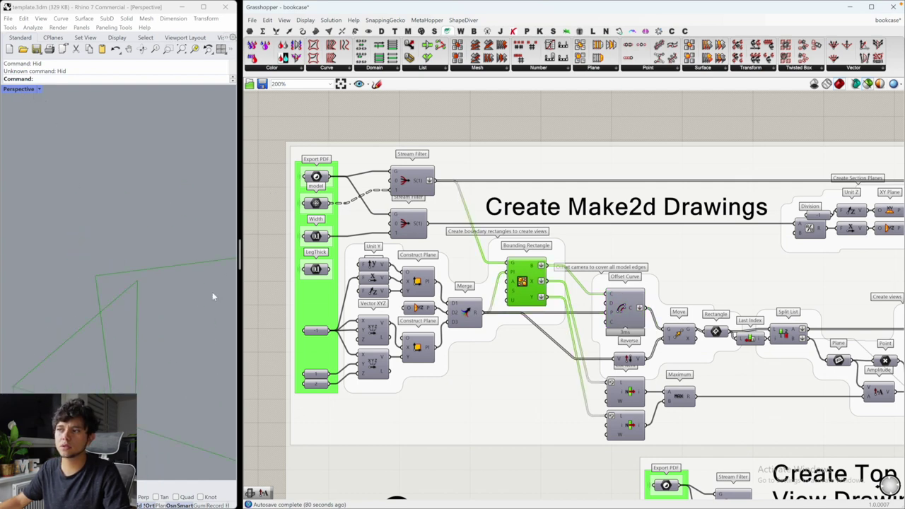
Step: Compare the Offset Curve output with the Bounding Rectangle output and with the Move output in the Perspective view
{"action": "left_click", "coordinate": [626, 304], "text": "shift"}
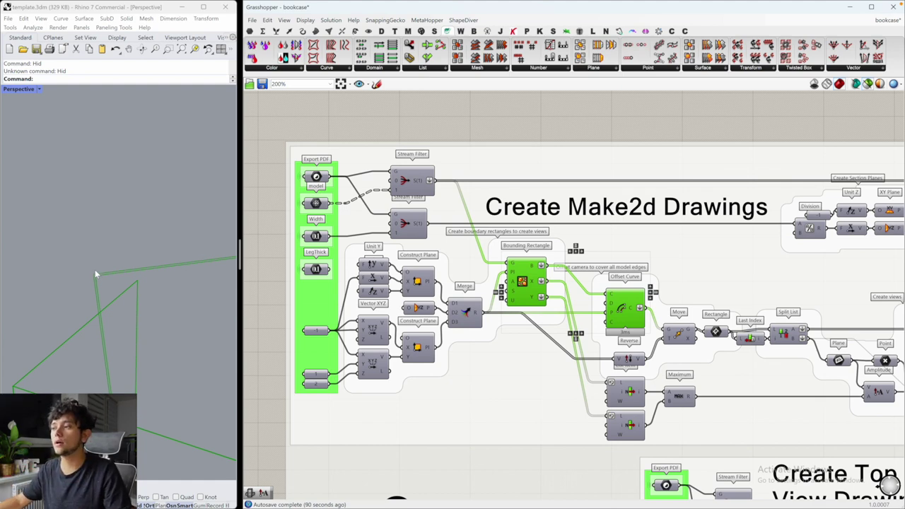
{"action": "left_click", "coordinate": [679, 333]}
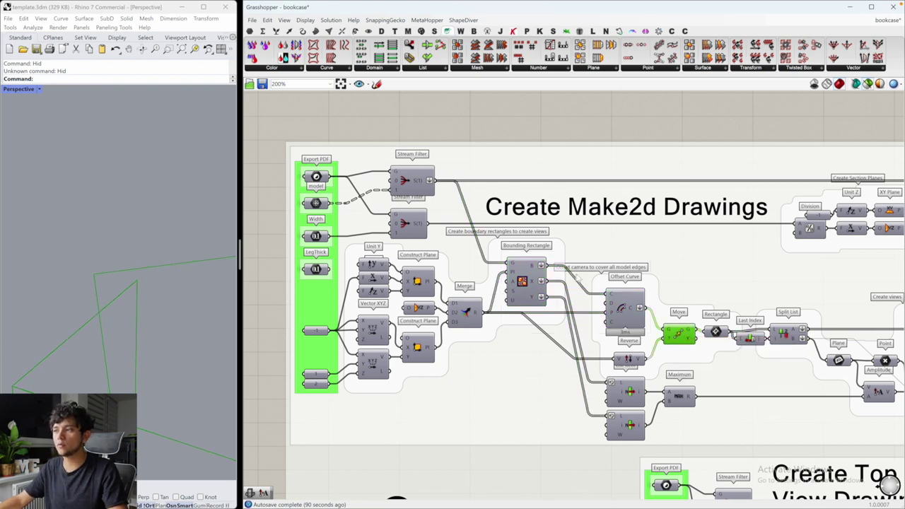
{"action": "left_click", "coordinate": [622, 306]}
{"action": "scroll", "coordinate": [8, 387], "scroll_direction": "up", "scroll_amount": 3}
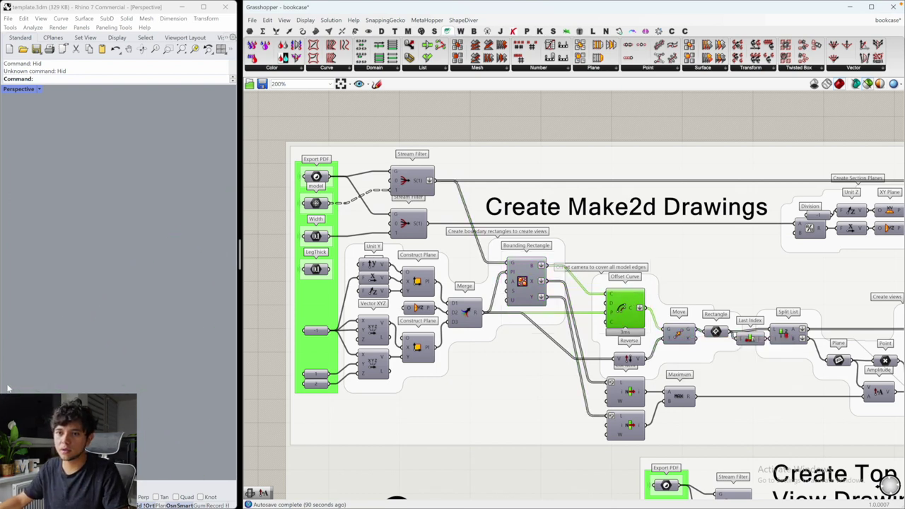
{"action": "scroll", "coordinate": [32, 364], "scroll_direction": "down", "scroll_amount": 2}
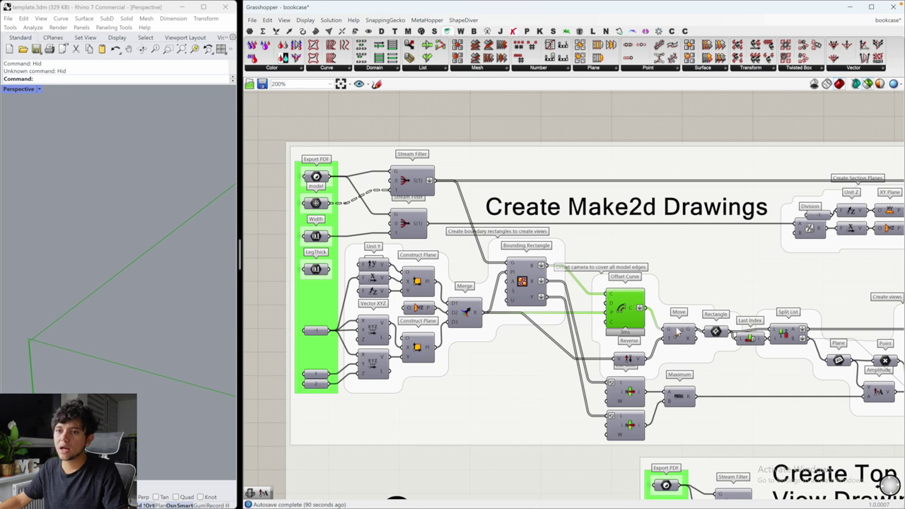
{"action": "left_click", "coordinate": [677, 332], "text": "shift"}
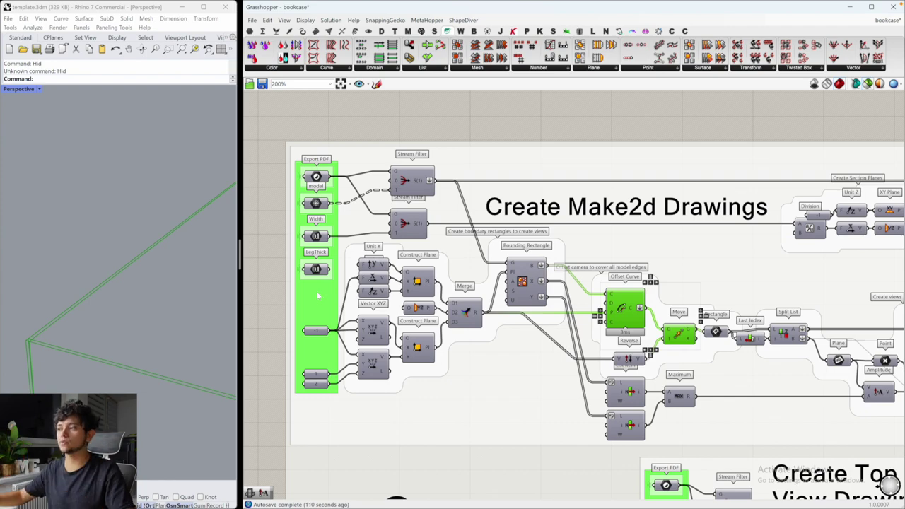
Step: Follow the moved rectangles through Rectangle and Split List, and examine the Plane preview in the Perspective view
{"action": "right_click_drag", "start_coordinate": [695, 348], "coordinate": [488, 315]}
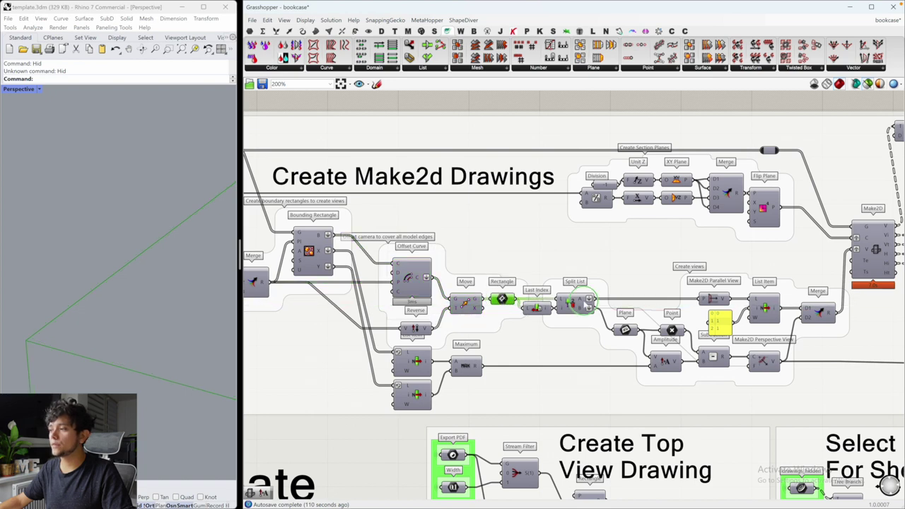
{"action": "right_click_drag", "start_coordinate": [583, 308], "coordinate": [523, 302]}
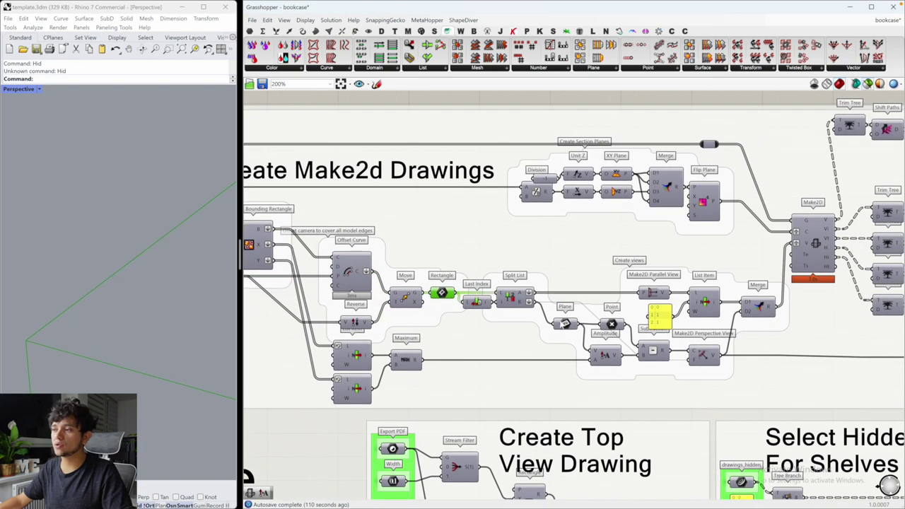
{"action": "left_click", "coordinate": [564, 324]}
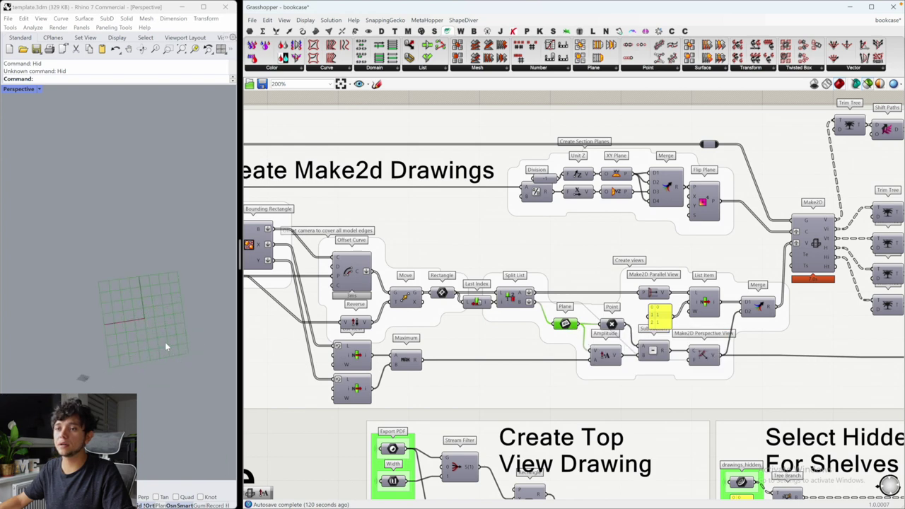
{"action": "right_click_drag", "start_coordinate": [141, 326], "coordinate": [137, 335]}
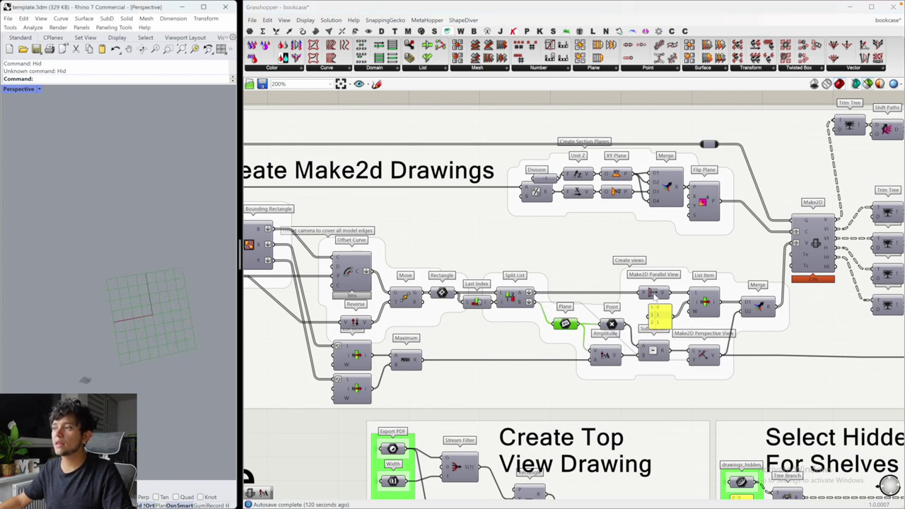
Step: Compare the Make2D Parallel View preview with its source rectangles, examining the view directions from several angles
{"action": "left_click", "coordinate": [651, 293]}
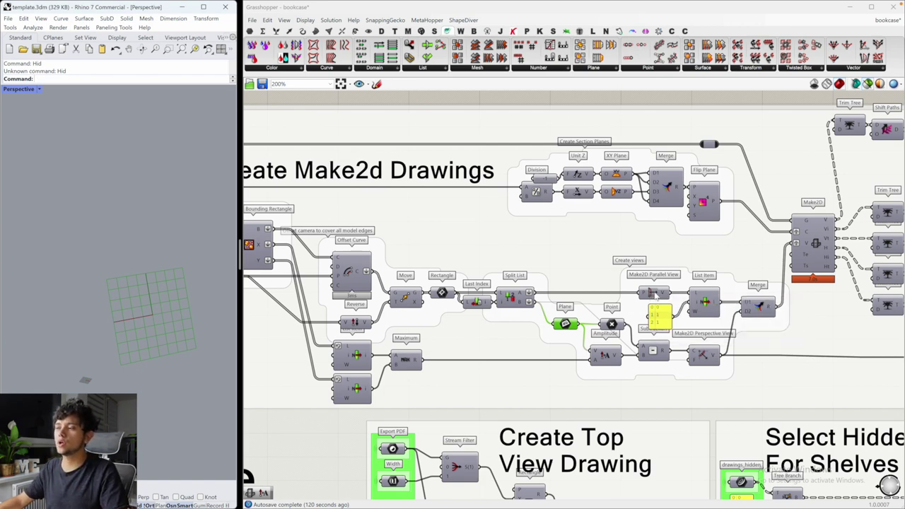
{"action": "scroll", "coordinate": [630, 312], "scroll_direction": "up", "scroll_amount": 1}
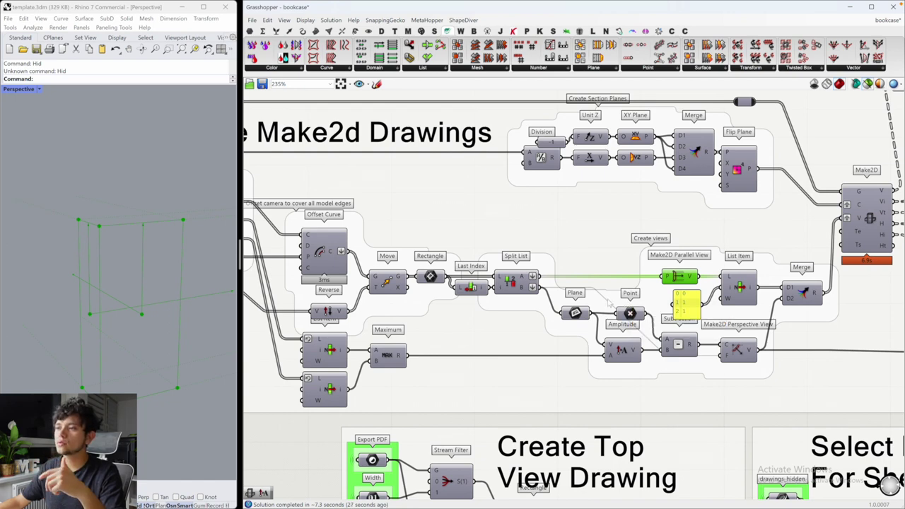
{"action": "left_click", "coordinate": [436, 282]}
{"action": "right_click_drag", "start_coordinate": [86, 298], "coordinate": [124, 300]}
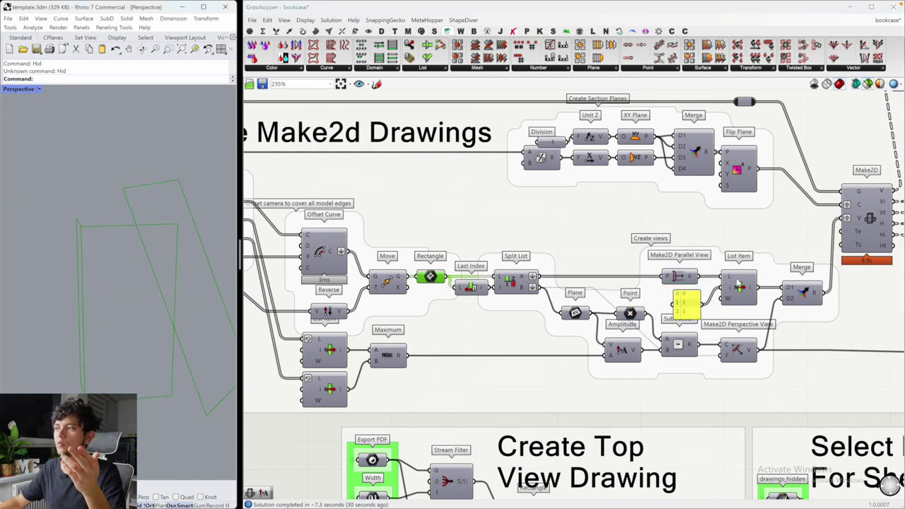
{"action": "left_click", "coordinate": [680, 278]}
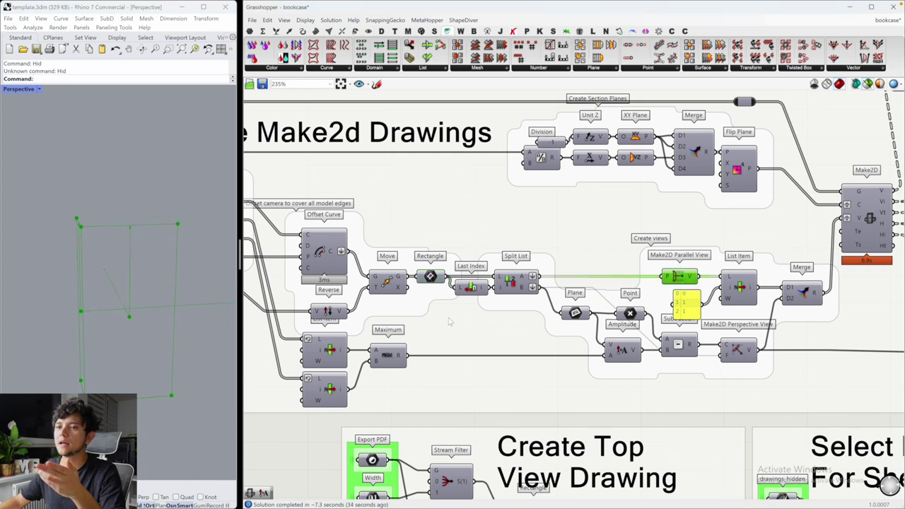
{"action": "mouse_move", "coordinate": [121, 323]}
{"action": "right_mouse_down"}
{"action": "mouse_move", "coordinate": [137, 319]}
{"action": "mouse_move", "coordinate": [131, 323]}
{"action": "right_mouse_up"}
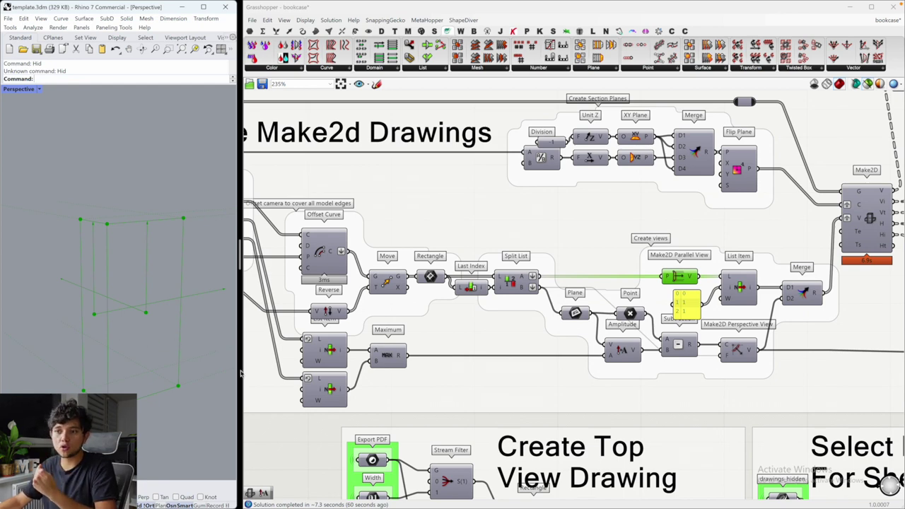
{"action": "right_click_drag", "start_coordinate": [149, 378], "coordinate": [176, 391]}
{"action": "right_click_drag", "start_coordinate": [188, 337], "coordinate": [148, 316]}
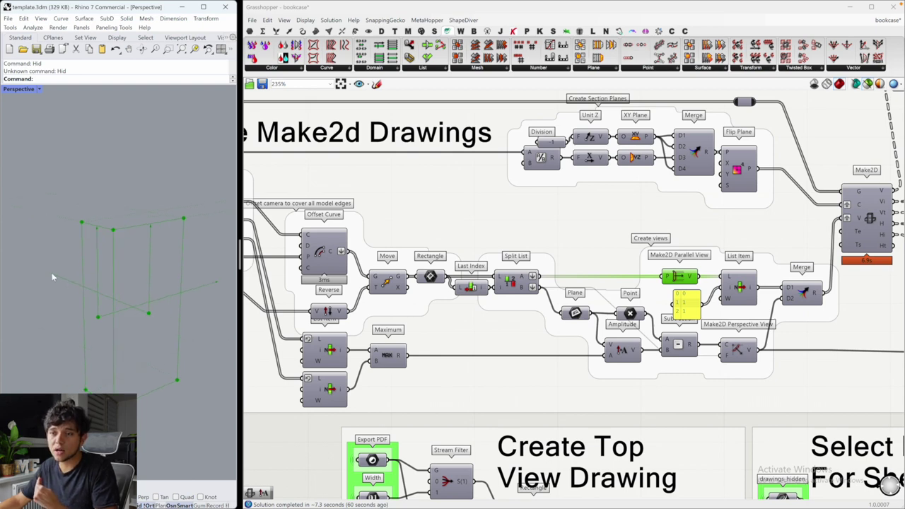
{"action": "left_click", "coordinate": [148, 311]}
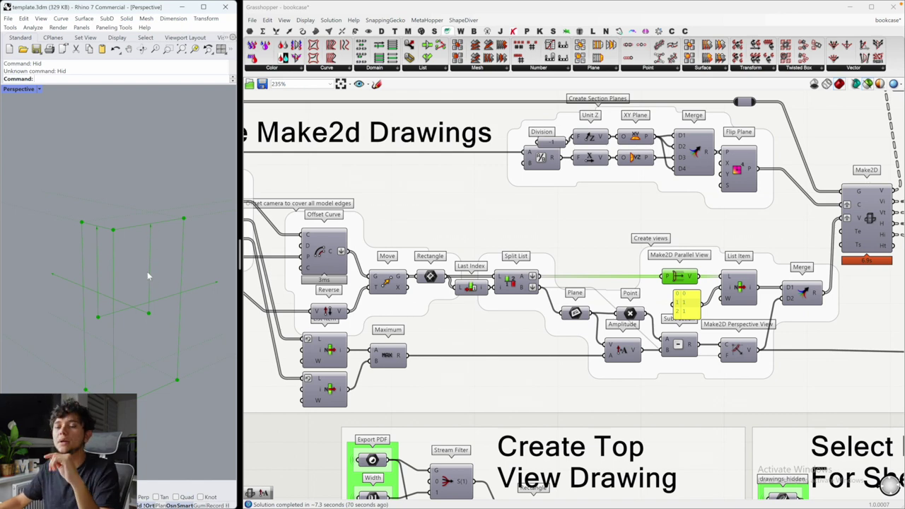
Step: Trace the parallel views back to the upper Construct Plane and Bounding Rectangle, and review the Make2D Parallel View preview again
{"action": "right_click_drag", "start_coordinate": [386, 305], "coordinate": [622, 307]}
{"action": "right_click_drag", "start_coordinate": [426, 297], "coordinate": [517, 294]}
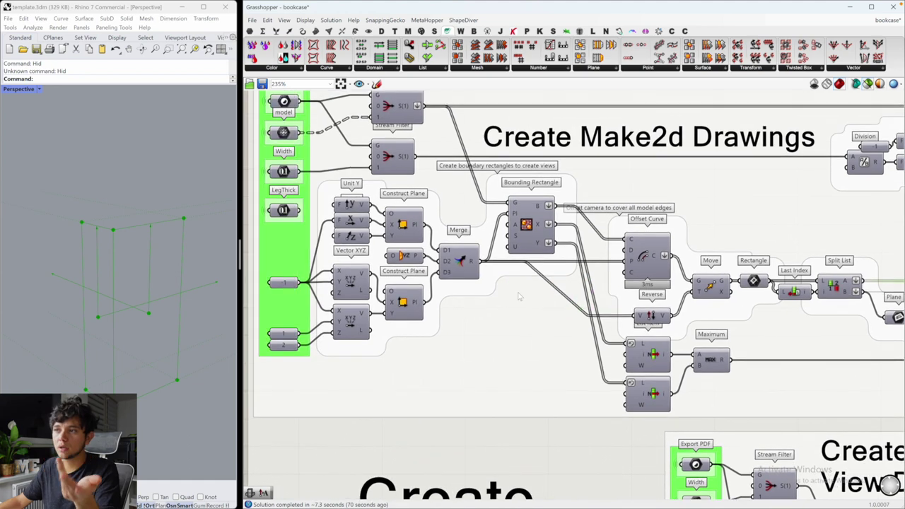
{"action": "left_click", "coordinate": [396, 225]}
{"action": "left_click", "coordinate": [530, 219]}
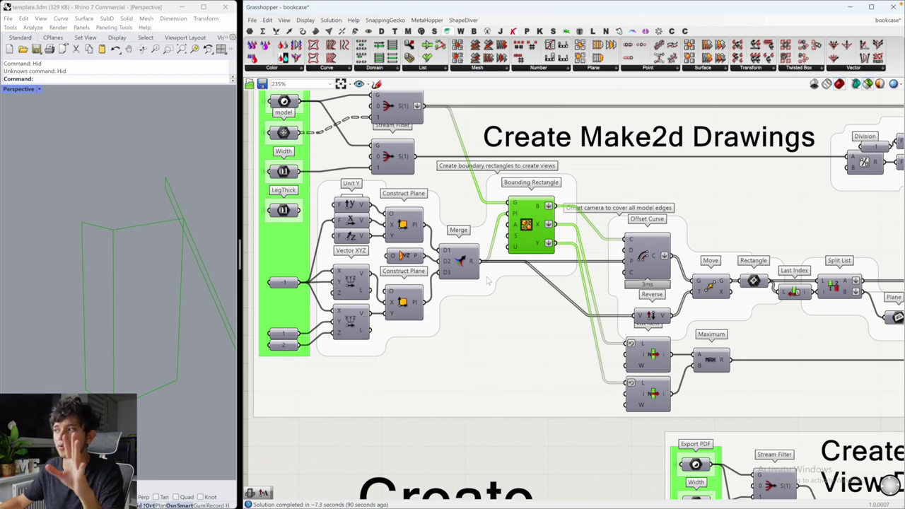
{"action": "right_click_drag", "start_coordinate": [738, 285], "coordinate": [468, 283]}
{"action": "left_click", "coordinate": [735, 280]}
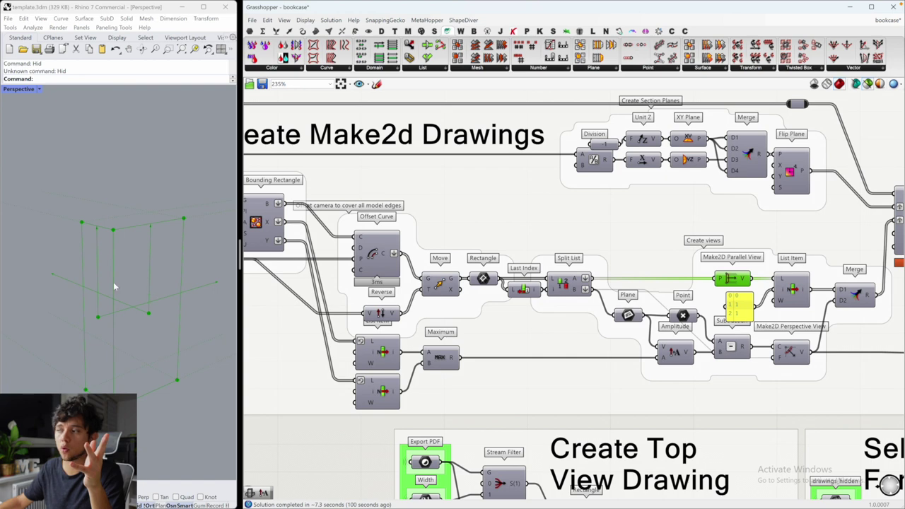
Step: Preview Split List, Plane, Point and Subtraction together to examine how the perspective camera point is offset from the rectangle
{"action": "right_click_drag", "start_coordinate": [689, 316], "coordinate": [520, 281]}
{"action": "left_click", "coordinate": [457, 280]}
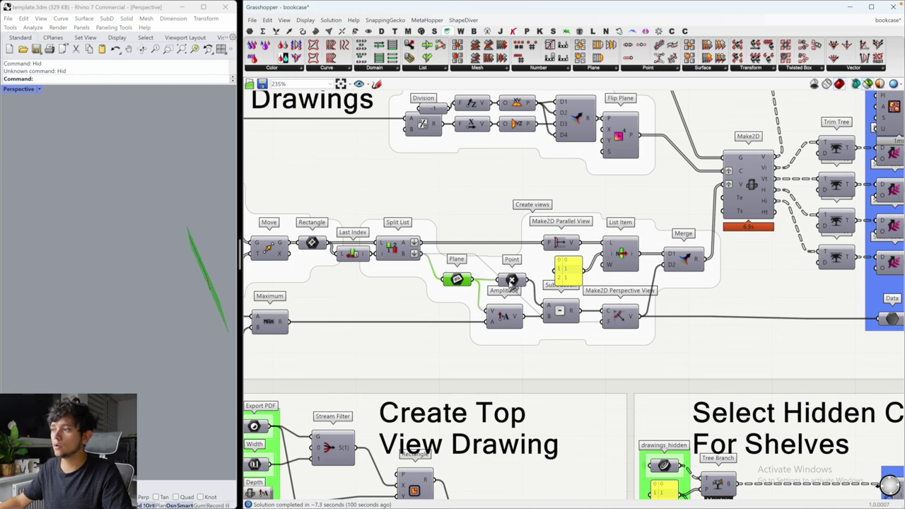
{"action": "left_click", "coordinate": [389, 248], "text": "shift"}
{"action": "right_click_drag", "start_coordinate": [159, 254], "coordinate": [183, 279]}
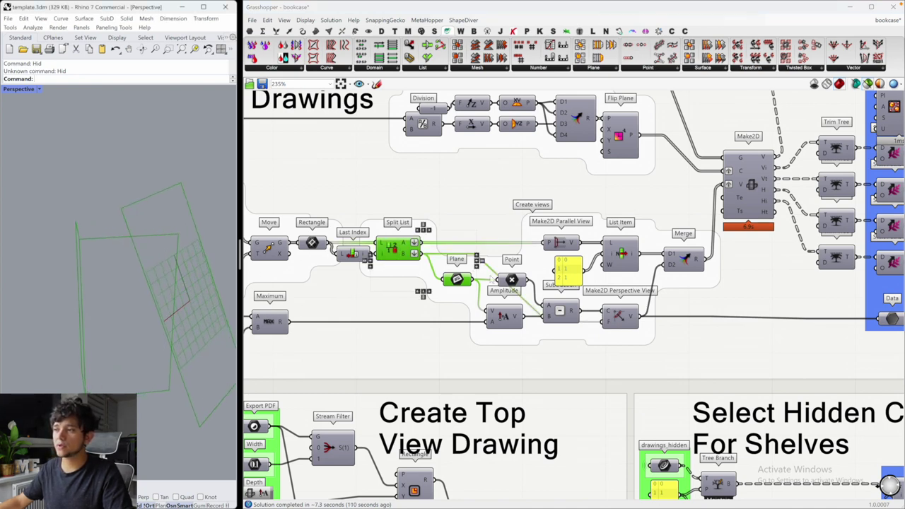
{"action": "left_click", "coordinate": [515, 280], "text": "shift"}
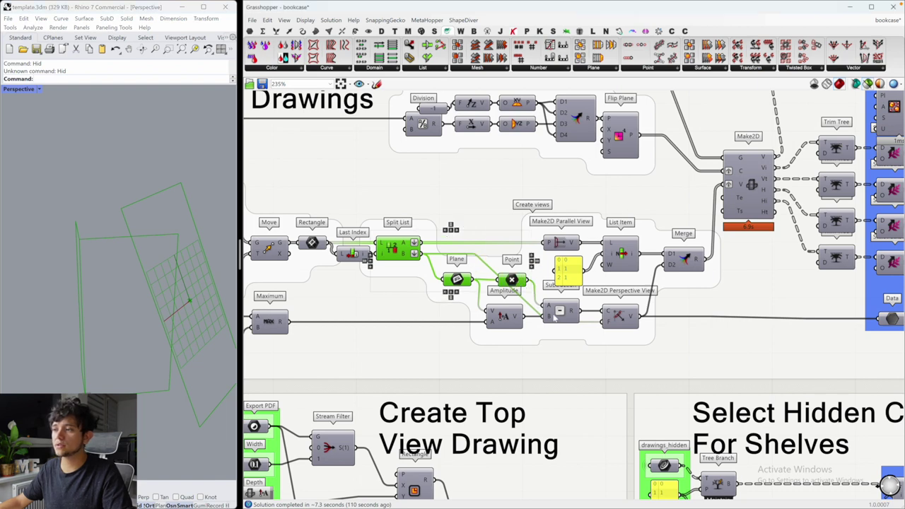
{"action": "right_click_drag", "start_coordinate": [381, 323], "coordinate": [435, 317]}
{"action": "right_click_drag", "start_coordinate": [326, 323], "coordinate": [338, 323]}
{"action": "left_click", "coordinate": [615, 307], "text": "shift"}
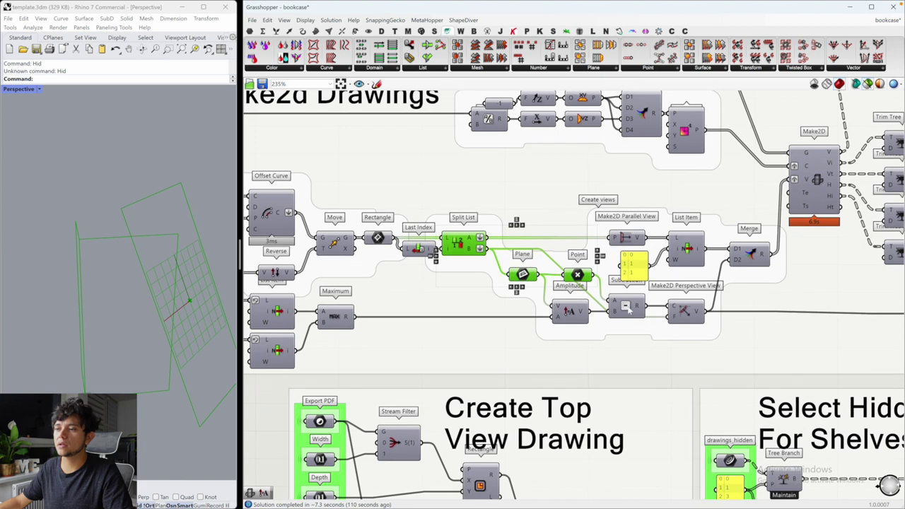
{"action": "scroll", "coordinate": [87, 310], "scroll_direction": "down", "scroll_amount": 4}
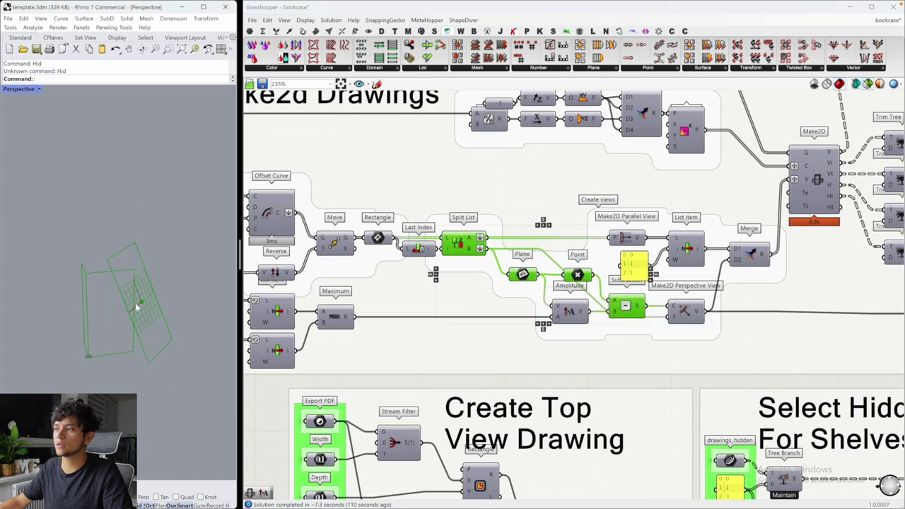
{"action": "right_click_drag", "start_coordinate": [107, 309], "coordinate": [200, 266]}
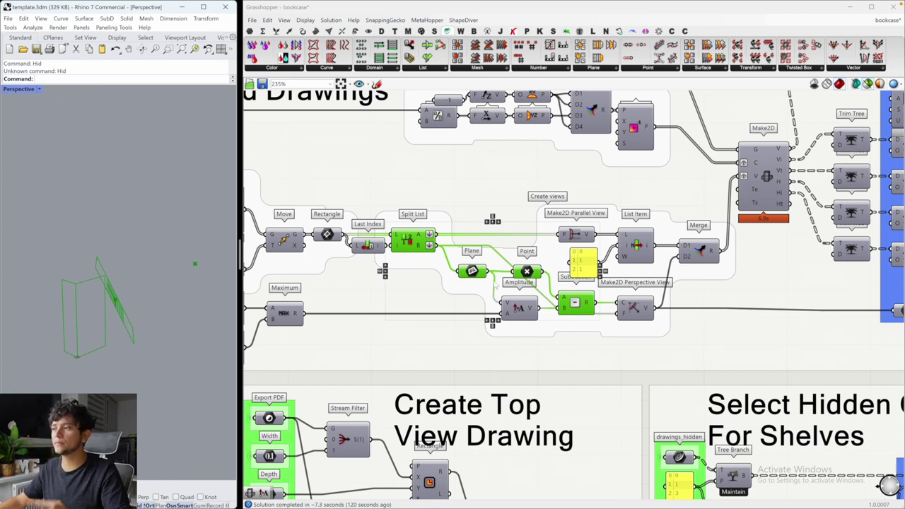
Step: Inspect the Camera input of Make2D Perspective View and examine the component's camera point and frame preview from several angles
{"action": "mouse_move", "coordinate": [622, 309]}
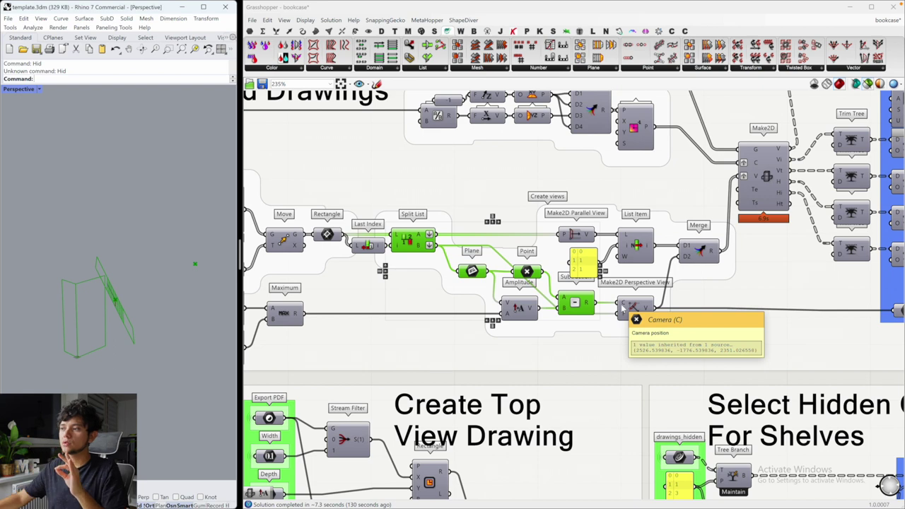
{"action": "scroll", "coordinate": [622, 308], "scroll_direction": "up", "scroll_amount": 7}
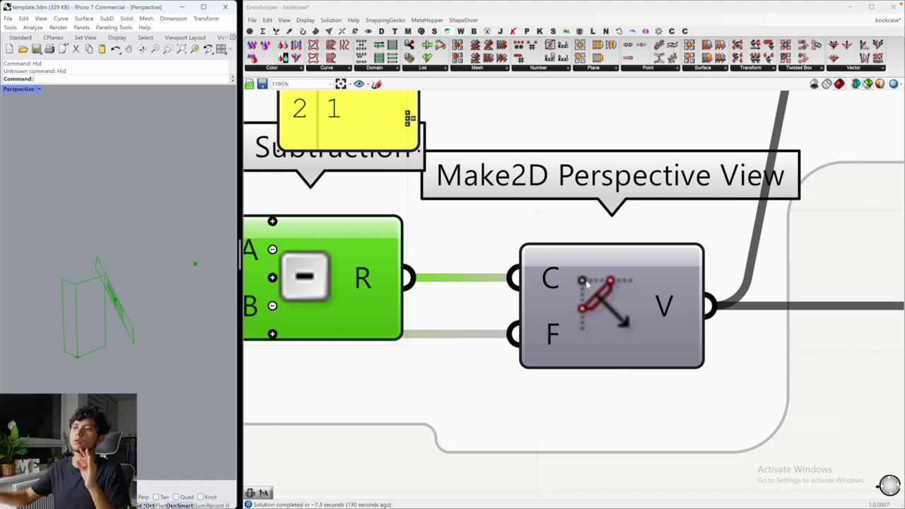
{"action": "scroll", "coordinate": [634, 314], "scroll_direction": "down", "scroll_amount": 5}
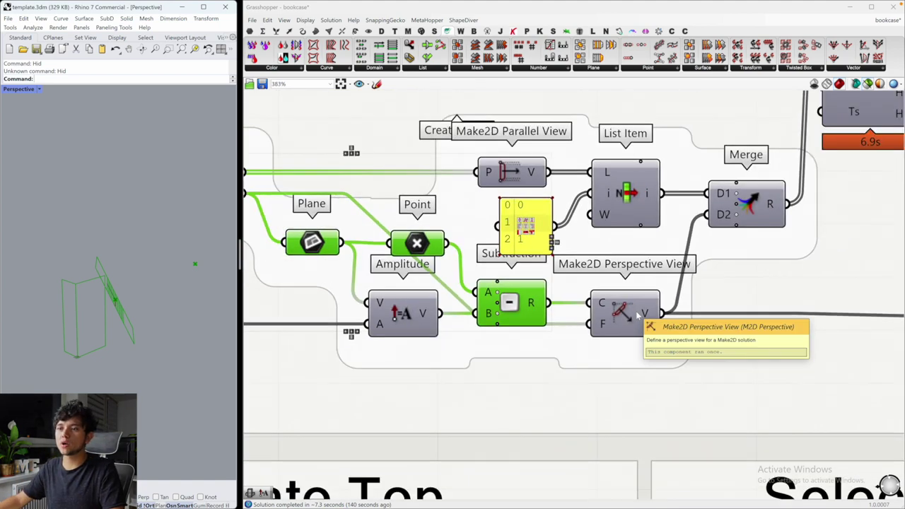
{"action": "right_click_drag", "start_coordinate": [106, 284], "coordinate": [66, 269]}
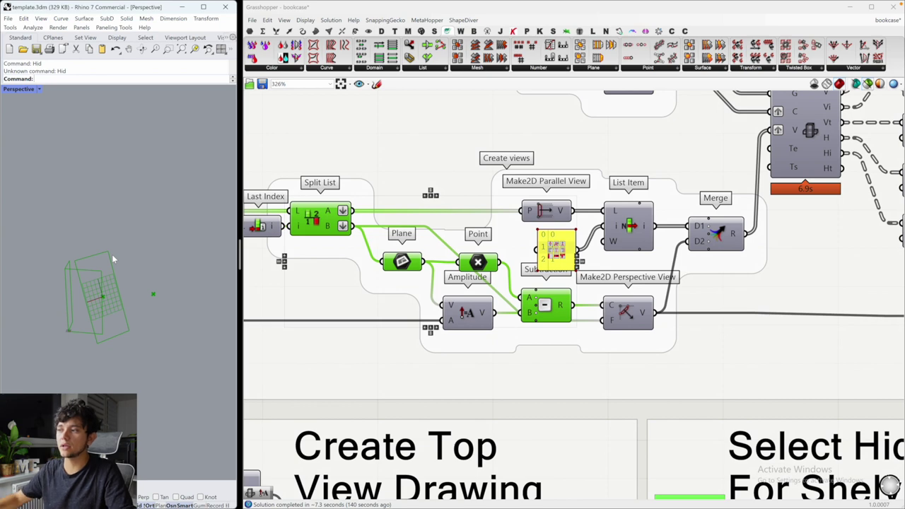
{"action": "left_click", "coordinate": [626, 311]}
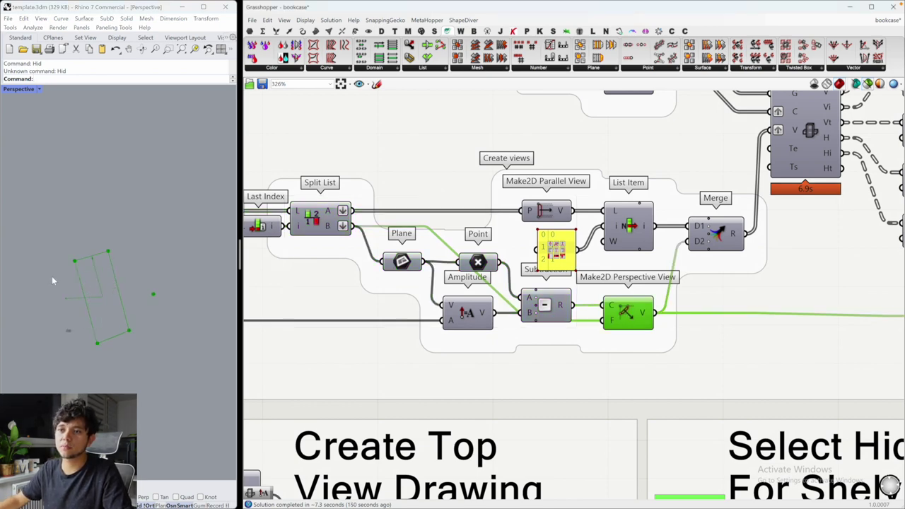
{"action": "left_click", "coordinate": [130, 288]}
{"action": "right_click_drag", "start_coordinate": [130, 288], "coordinate": [162, 259]}
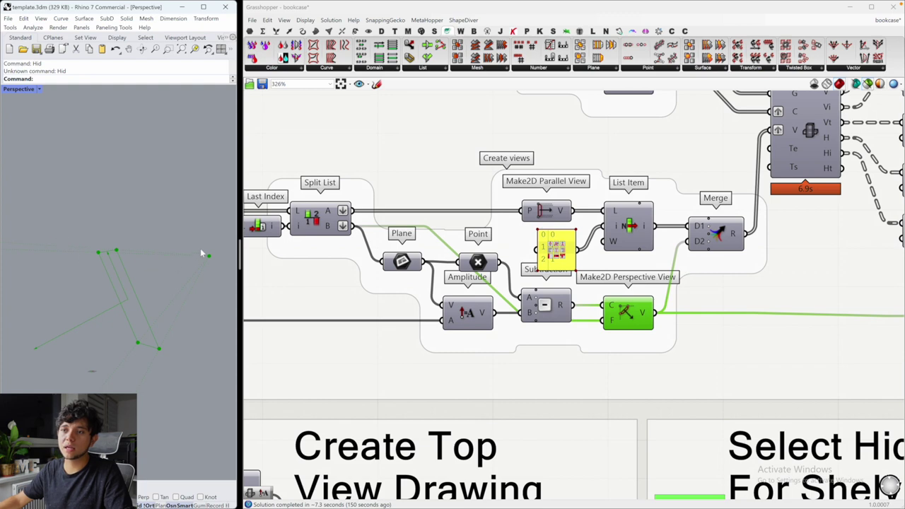
{"action": "right_click_drag", "start_coordinate": [135, 354], "coordinate": [97, 325]}
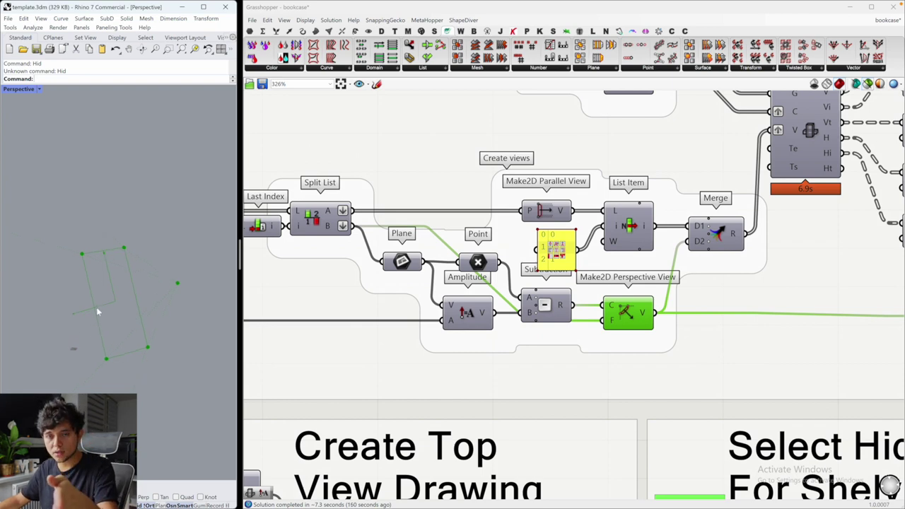
{"action": "mouse_move", "coordinate": [98, 311]}
{"action": "right_mouse_down"}
{"action": "mouse_move", "coordinate": [89, 299]}
{"action": "mouse_move", "coordinate": [111, 303]}
{"action": "right_mouse_up"}
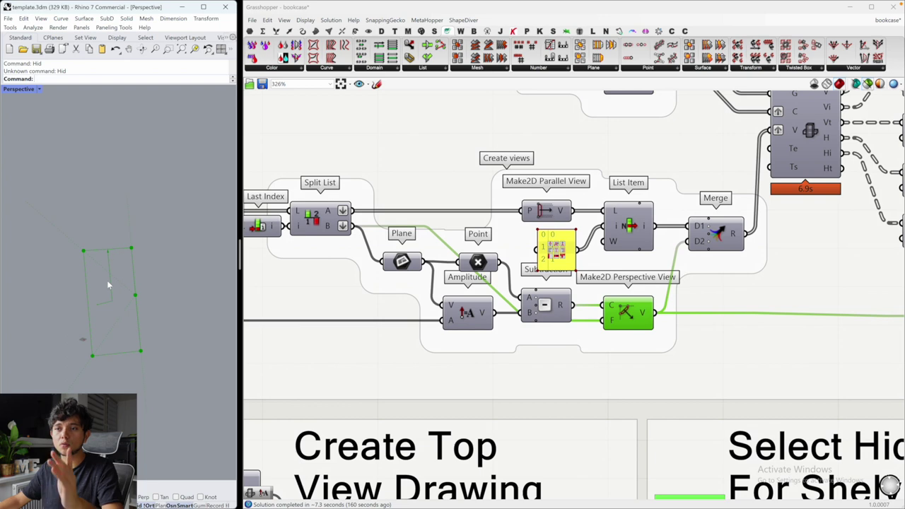
Step: Examine the merged parallel and perspective views, and preview the drawings generated by the Make2D component
{"action": "right_click_drag", "start_coordinate": [615, 243], "coordinate": [510, 316]}
{"action": "left_click", "coordinate": [622, 308]}
{"action": "mouse_move", "coordinate": [180, 332]}
{"action": "right_mouse_down"}
{"action": "mouse_move", "coordinate": [210, 319]}
{"action": "mouse_move", "coordinate": [189, 324]}
{"action": "right_mouse_up"}
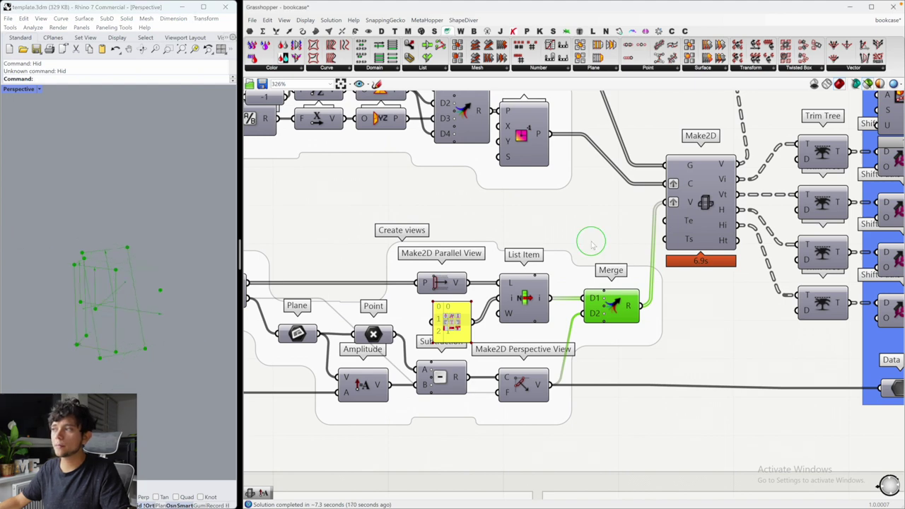
{"action": "right_click_drag", "start_coordinate": [593, 241], "coordinate": [670, 251]}
{"action": "left_click", "coordinate": [681, 242]}
{"action": "right_click_drag", "start_coordinate": [110, 323], "coordinate": [106, 293]}
{"action": "scroll", "coordinate": [639, 331], "scroll_direction": "down", "scroll_amount": 3}
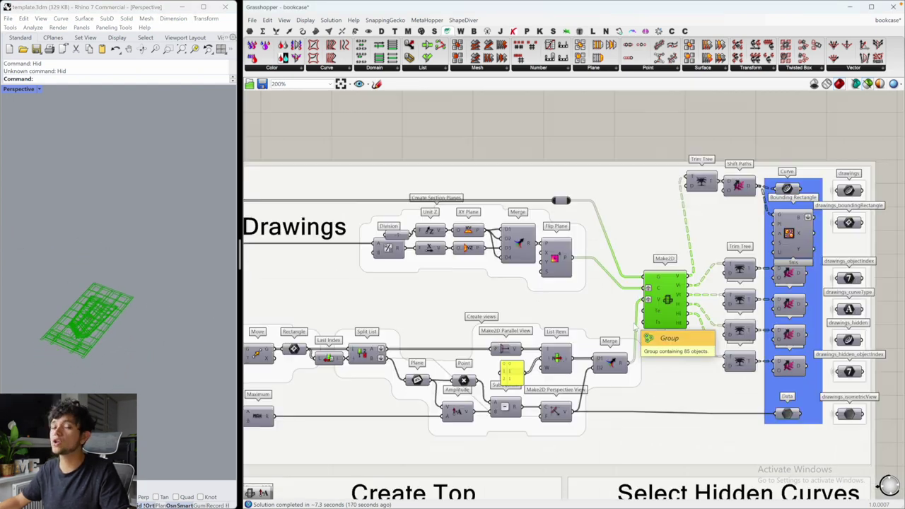
Step: Delete the unused Make2D Parallel View and Make2D Perspective View components below the red stress test group and move Make2D slightly away from it
{"action": "key", "text": "ctrl+1"}
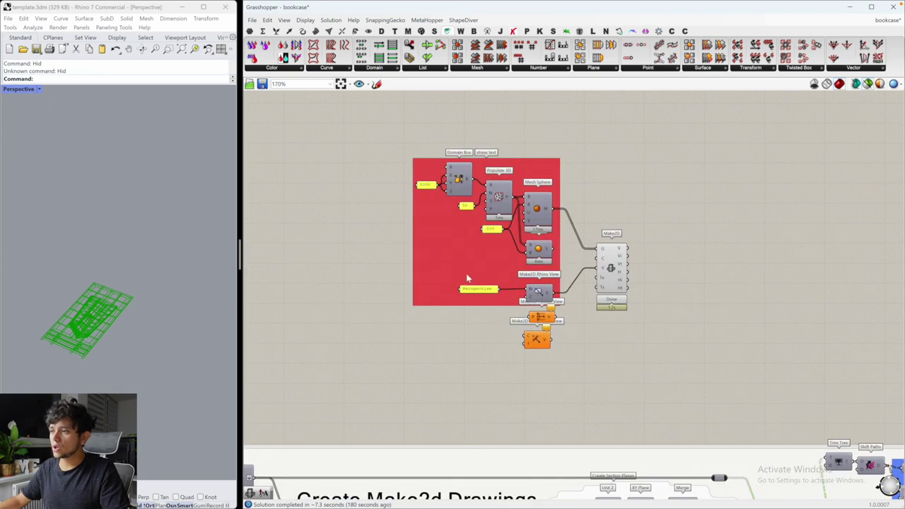
{"action": "left_click_drag", "start_coordinate": [574, 356], "coordinate": [508, 321]}
{"action": "key", "text": "Delete"}
{"action": "scroll", "coordinate": [573, 263], "scroll_direction": "up", "scroll_amount": 2}
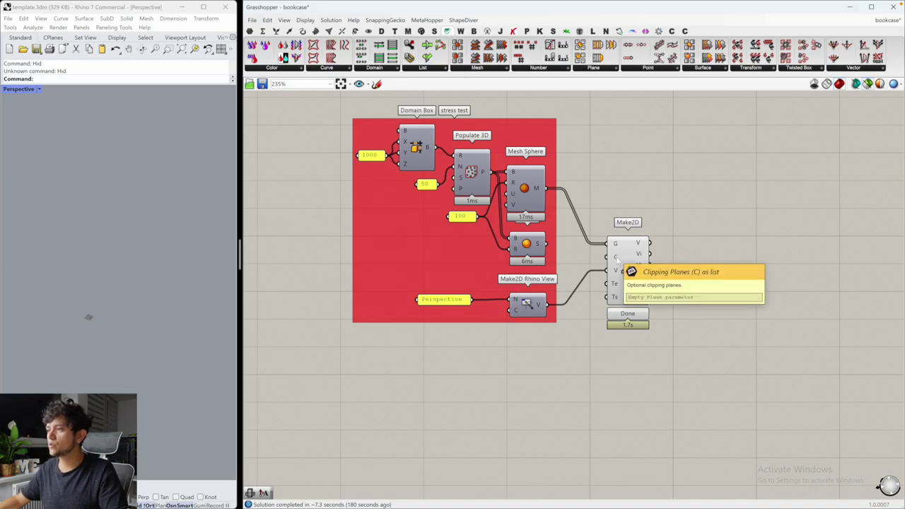
{"action": "left_click_drag", "start_coordinate": [627, 269], "coordinate": [647, 271]}
Step: Preview the Mesh Sphere geometry of the stress test and examine it from another angle in the Perspective viewport
{"action": "left_click", "coordinate": [541, 206]}
{"action": "scroll", "coordinate": [136, 285], "scroll_direction": "up", "scroll_amount": 3}
{"action": "scroll", "coordinate": [136, 285], "scroll_direction": "up", "scroll_amount": 3}
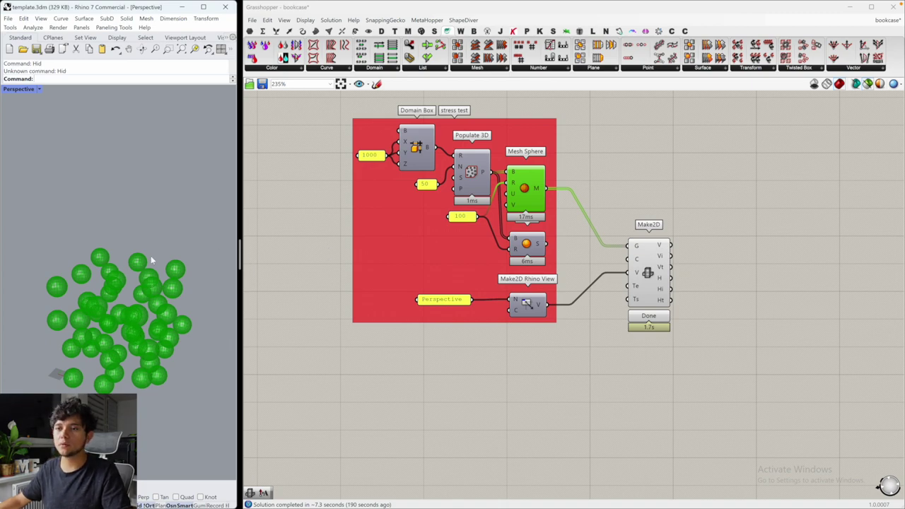
{"action": "right_click_drag", "start_coordinate": [117, 309], "coordinate": [79, 319]}
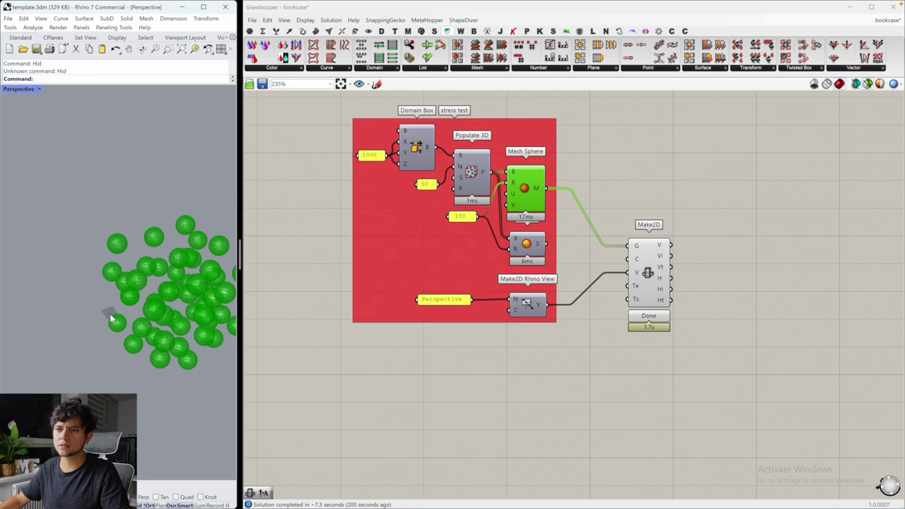
Step: Add an XZ Plane component and place it just below the stress test group
{"action": "left_click", "coordinate": [503, 388]}
{"action": "double_click", "coordinate": [505, 371]}
{"action": "type", "text": "xy"}
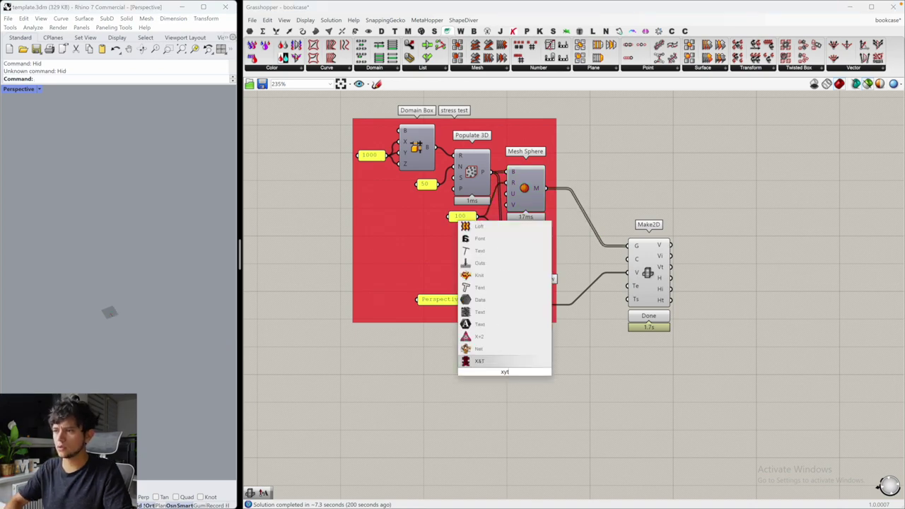
{"action": "key", "text": "BackSpace"}
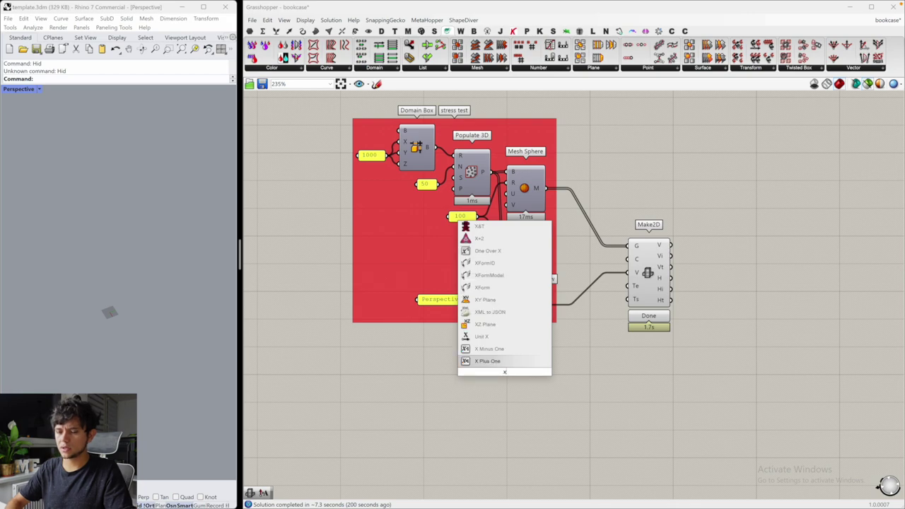
{"action": "type", "text": "z"}
{"action": "left_click", "coordinate": [485, 361]}
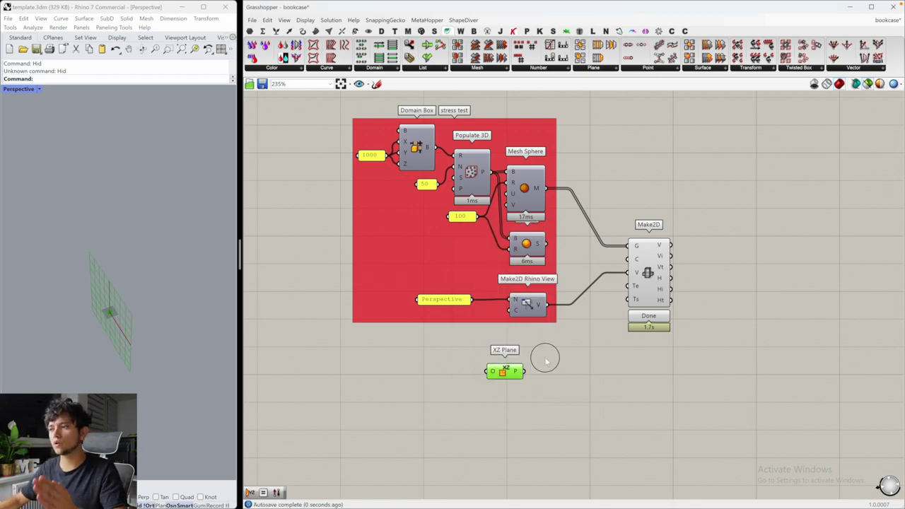
{"action": "left_click_drag", "start_coordinate": [505, 371], "coordinate": [570, 346]}
{"action": "right_click_drag", "start_coordinate": [157, 333], "coordinate": [129, 326]}
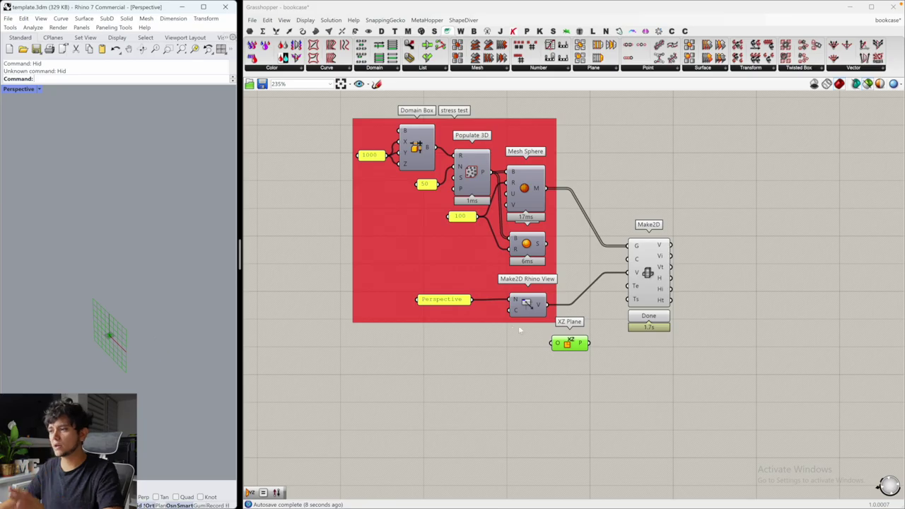
Step: Add a Unit Y component beside XZ Plane and feed its vector into the plane's origin
{"action": "double_click", "coordinate": [506, 348]}
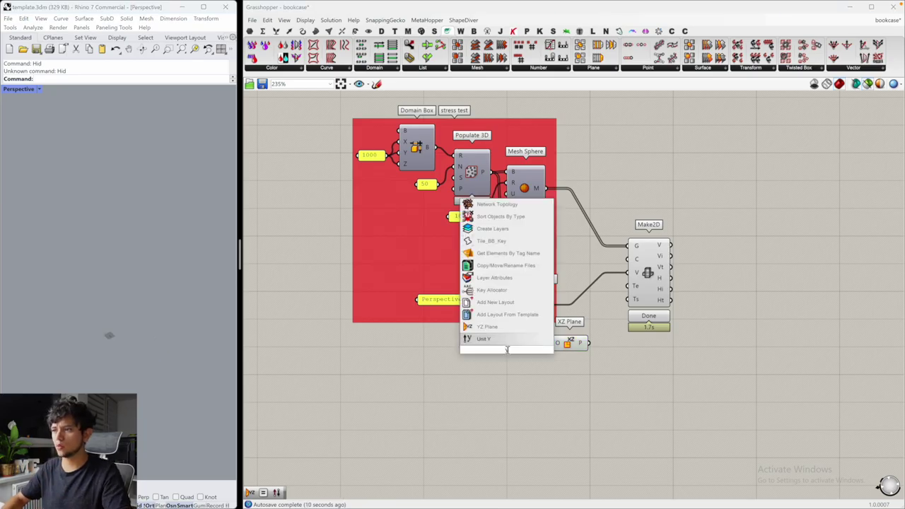
{"action": "left_click", "coordinate": [495, 339]}
{"action": "left_click_drag", "start_coordinate": [568, 347], "coordinate": [561, 352]}
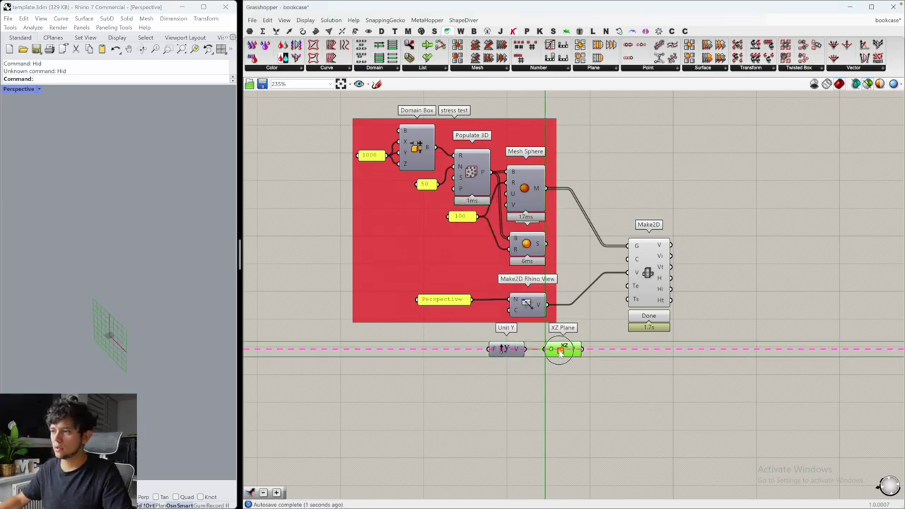
Step: Add a 0 to 100 number slider, connect it to the Unit Y factor and set it to 100
{"action": "double_click", "coordinate": [491, 394]}
{"action": "type", "text": "0<100"}
{"action": "left_click_drag", "start_coordinate": [490, 390], "coordinate": [422, 334]}
{"action": "left_click_drag", "start_coordinate": [479, 348], "coordinate": [490, 348]}
{"action": "left_click", "coordinate": [565, 349]}
{"action": "left_click_drag", "start_coordinate": [415, 347], "coordinate": [472, 347]}
Step: Raise the factor slider's maximum to 1000 and set its value to 1000 while previewing XZ Plane
{"action": "double_click", "coordinate": [399, 347]}
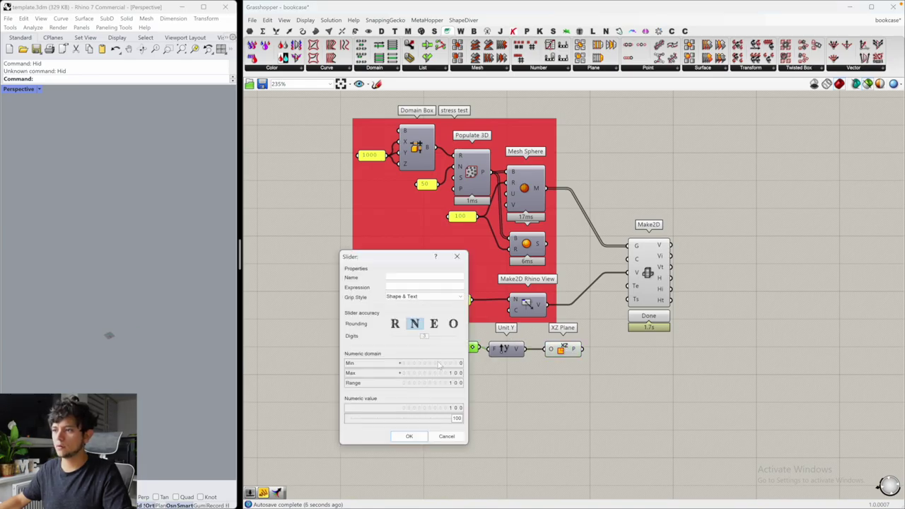
{"action": "left_click", "coordinate": [435, 373]}
{"action": "type", "text": "1000"}
{"action": "key", "text": "Return"}
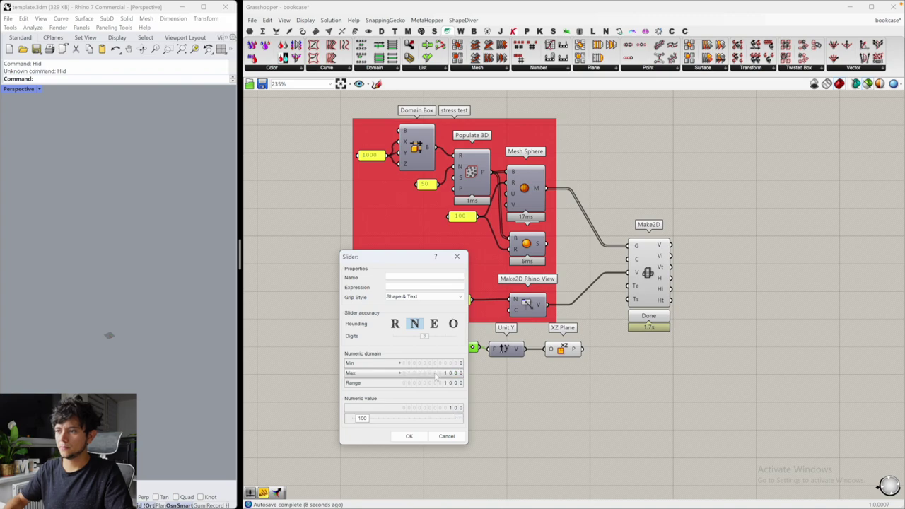
{"action": "left_click", "coordinate": [410, 436]}
{"action": "left_click", "coordinate": [561, 349]}
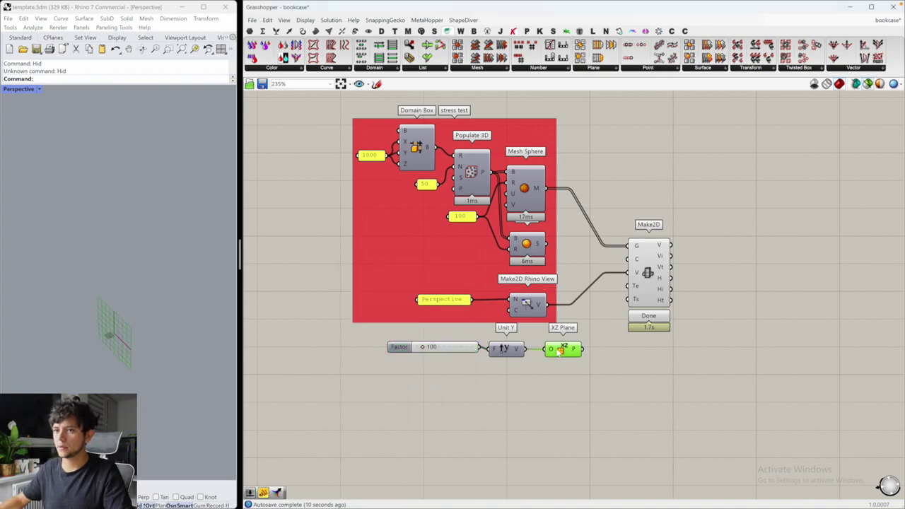
{"action": "left_click_drag", "start_coordinate": [422, 347], "coordinate": [472, 346]}
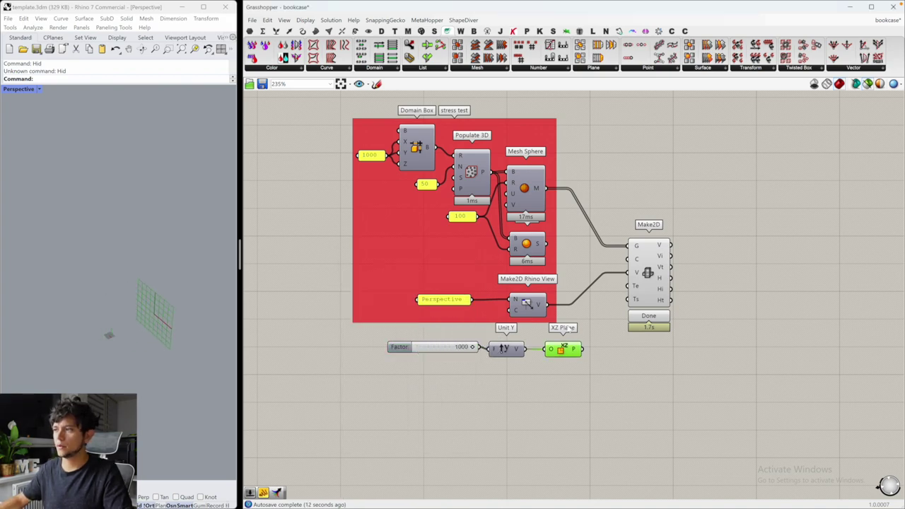
Step: Preview Make2D, Mesh Sphere and XZ Plane together and set the Unit Y factor to 626 so the plane cuts through the spheres
{"action": "left_click", "coordinate": [649, 260]}
{"action": "left_click", "coordinate": [534, 200], "text": "shift"}
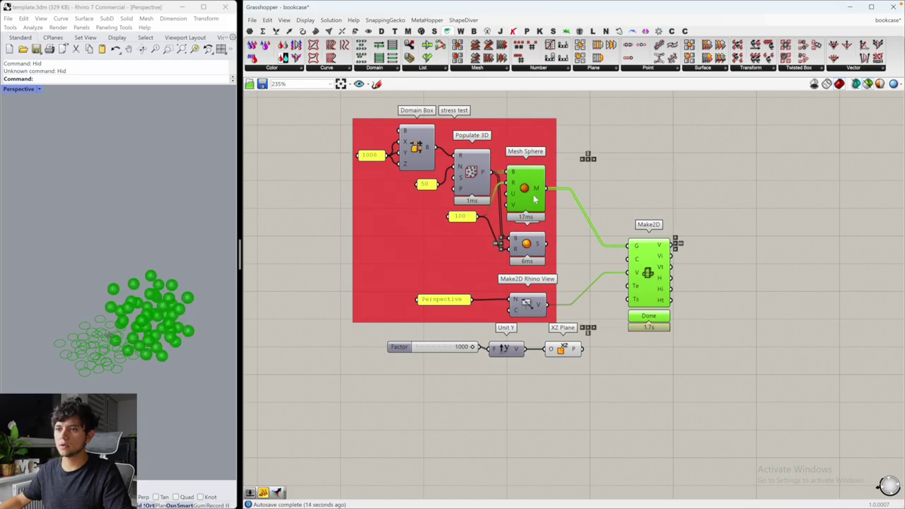
{"action": "right_click_drag", "start_coordinate": [51, 341], "coordinate": [92, 331]}
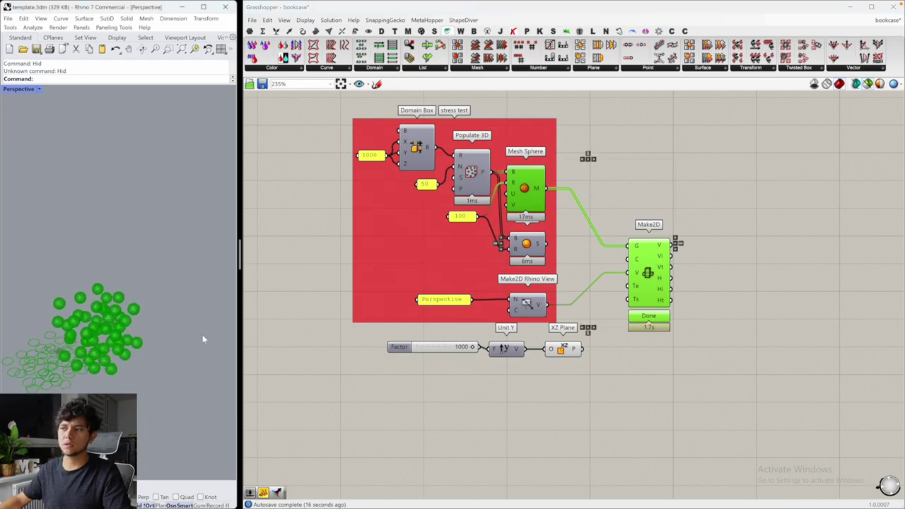
{"action": "left_click", "coordinate": [571, 348], "text": "shift"}
{"action": "right_click_drag", "start_coordinate": [166, 336], "coordinate": [99, 346]}
{"action": "left_click_drag", "start_coordinate": [473, 347], "coordinate": [452, 347]}
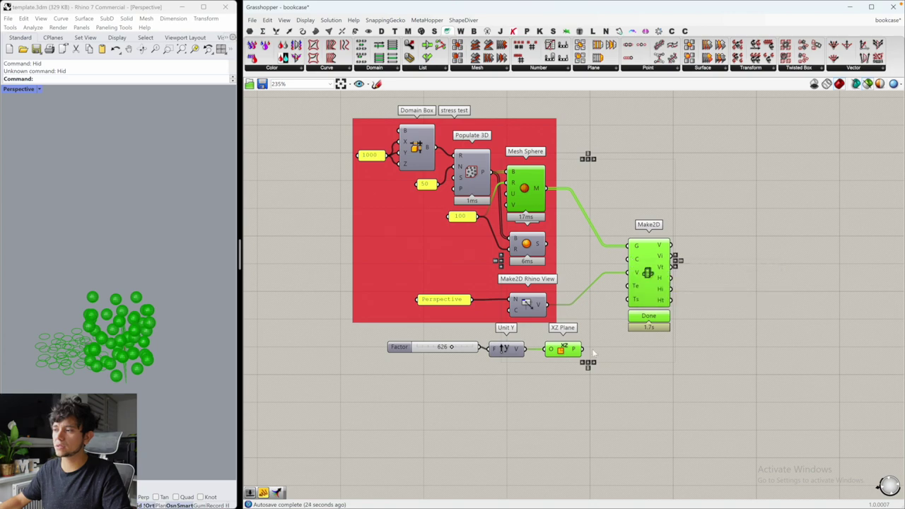
Step: Connect XZ Plane to the Clipping Planes input of Make2D and recompute the drawing with Mesh Sphere previewed
{"action": "left_click_drag", "start_coordinate": [582, 348], "coordinate": [628, 265]}
{"action": "left_click", "coordinate": [649, 315]}
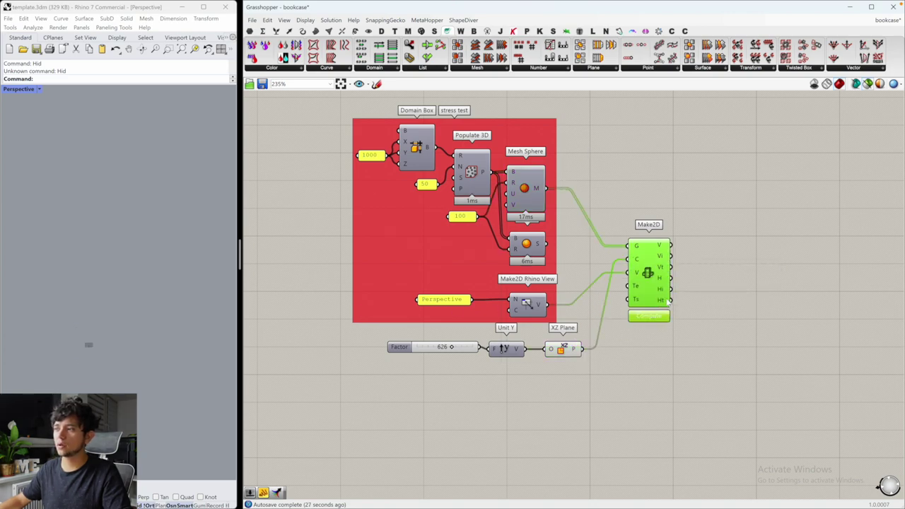
{"action": "left_click", "coordinate": [525, 191]}
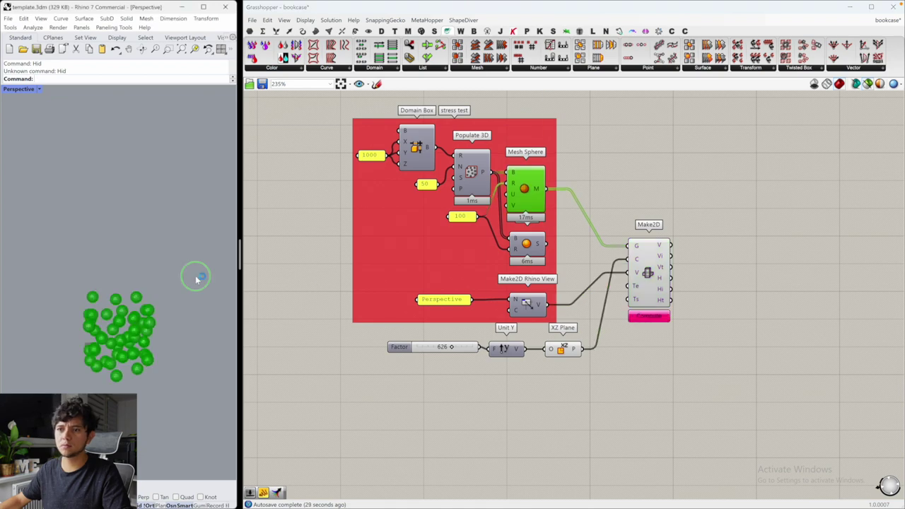
{"action": "right_click_drag", "start_coordinate": [153, 306], "coordinate": [163, 311]}
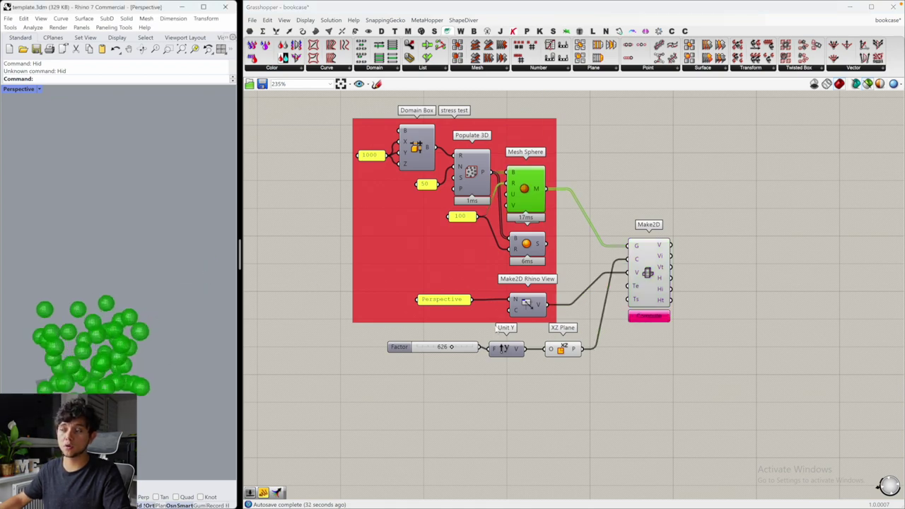
{"action": "right_click_drag", "start_coordinate": [142, 253], "coordinate": [32, 358]}
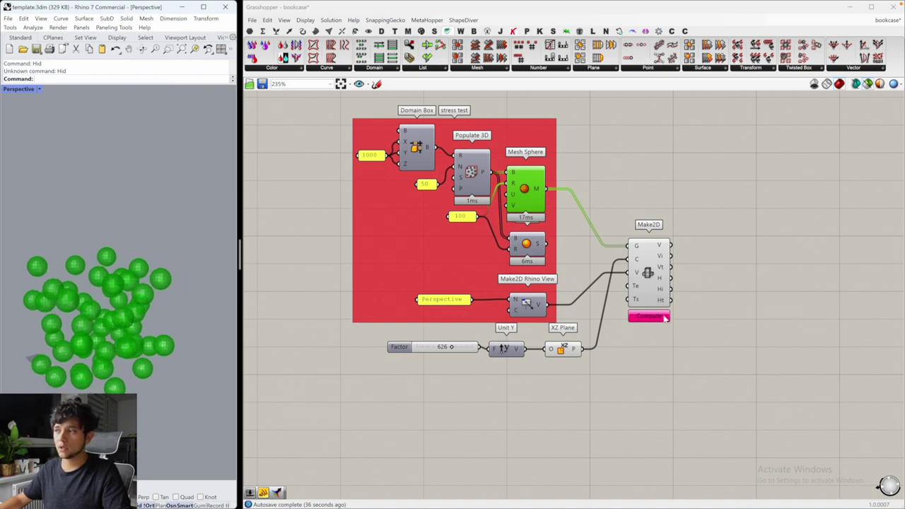
{"action": "scroll", "coordinate": [728, 229], "scroll_direction": "down", "scroll_amount": 1}
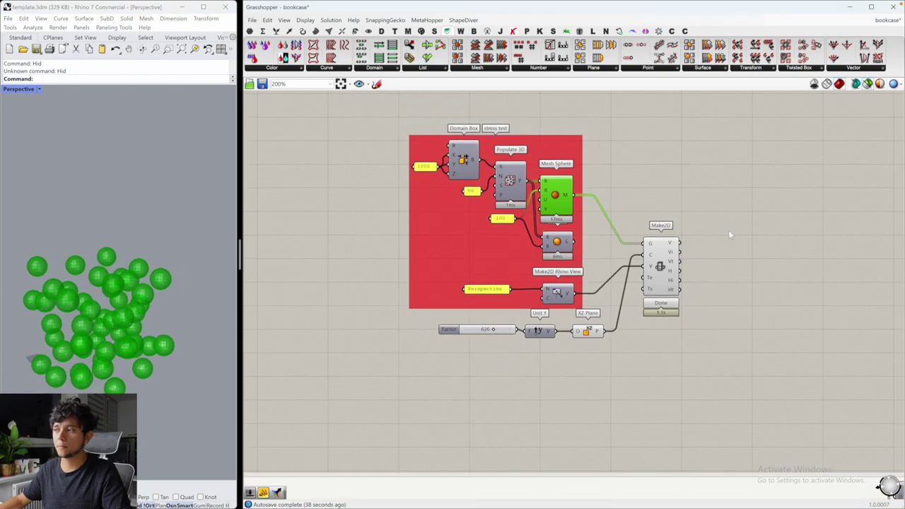
Step: Preview the clipped Make2D result and examine it in the maximized Top viewport
{"action": "left_click", "coordinate": [668, 261]}
{"action": "right_click_drag", "start_coordinate": [75, 290], "coordinate": [65, 327]}
{"action": "key", "text": "ctrl+F1"}
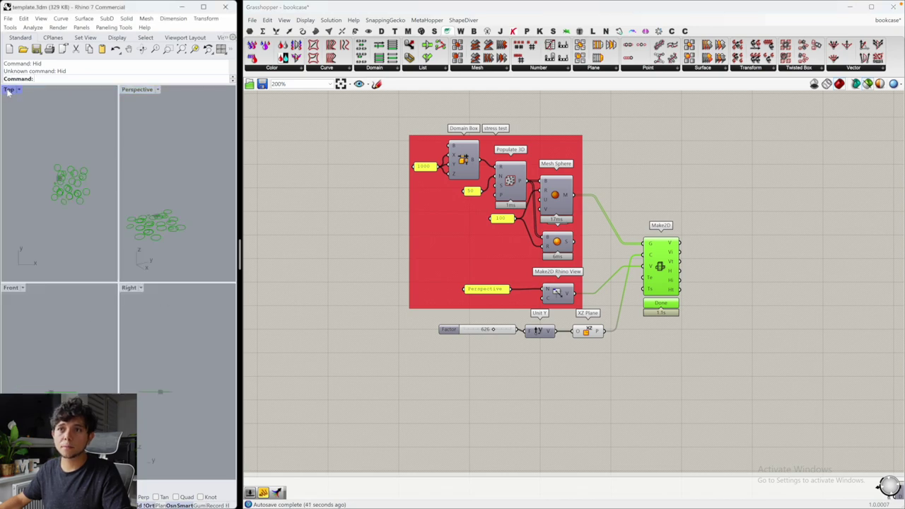
{"action": "scroll", "coordinate": [151, 270], "scroll_direction": "up", "scroll_amount": 5}
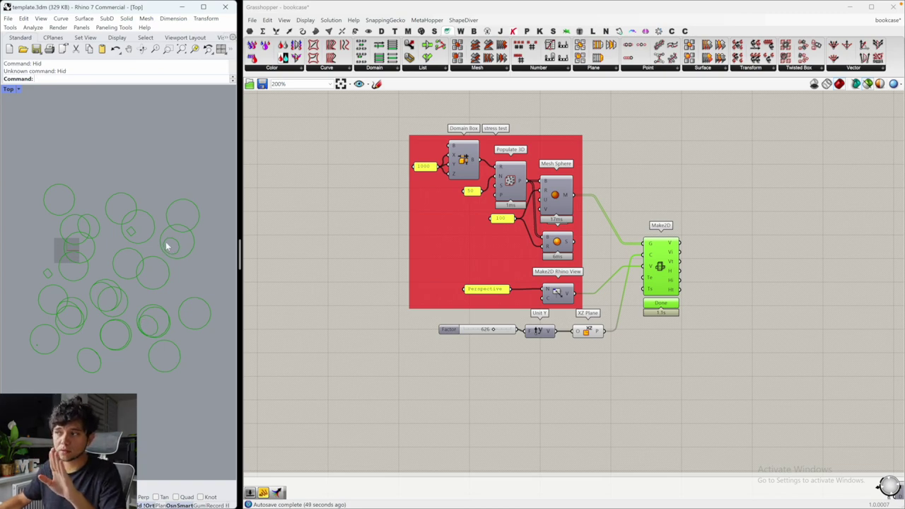
Step: Return to the Create Make2d Drawings group and preview the Flip Plane section planes in the Perspective viewport
{"action": "scroll", "coordinate": [653, 175], "scroll_direction": "down", "scroll_amount": 5}
{"action": "right_click_drag", "start_coordinate": [681, 412], "coordinate": [619, 391]}
{"action": "scroll", "coordinate": [539, 173], "scroll_direction": "up", "scroll_amount": 5}
{"action": "right_click_drag", "start_coordinate": [608, 279], "coordinate": [623, 60]}
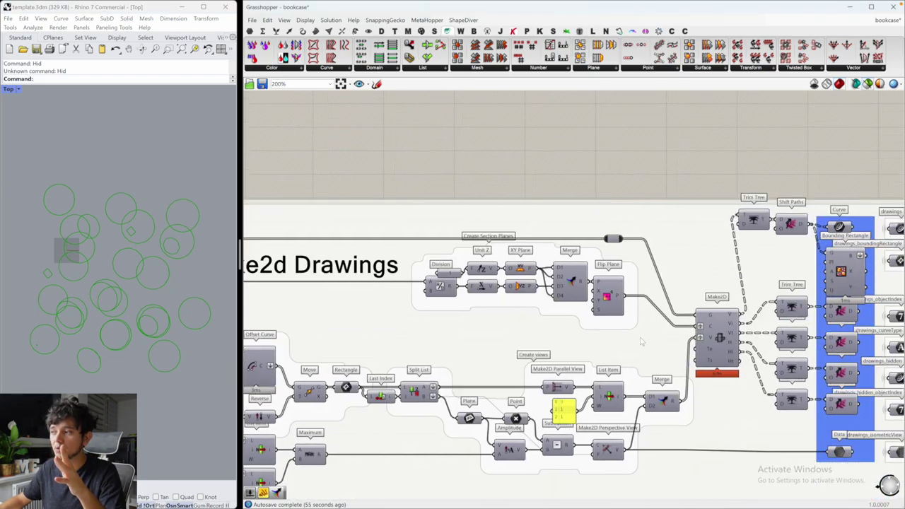
{"action": "left_click", "coordinate": [606, 298]}
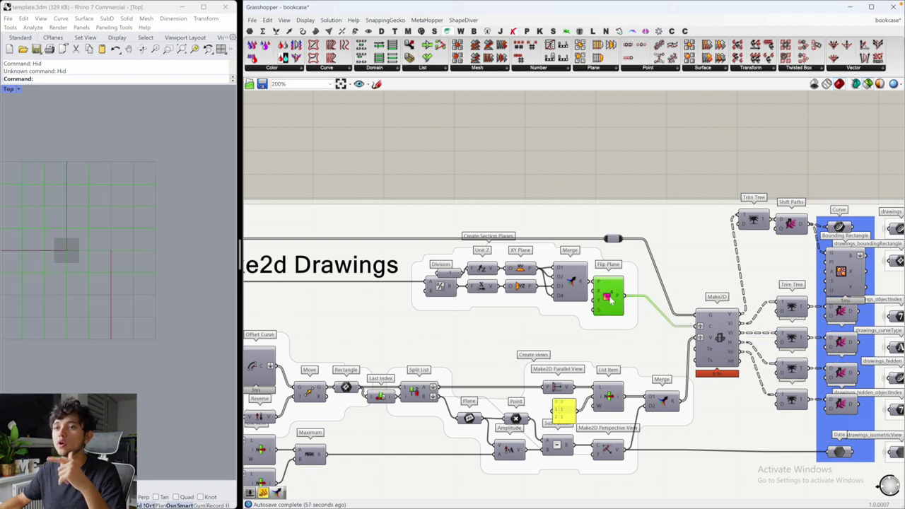
{"action": "double_click", "coordinate": [11, 91]}
{"action": "double_click", "coordinate": [134, 90]}
{"action": "right_click_drag", "start_coordinate": [210, 265], "coordinate": [99, 311]}
{"action": "scroll", "coordinate": [567, 322], "scroll_direction": "down", "scroll_amount": 3}
{"action": "right_click_drag", "start_coordinate": [566, 322], "coordinate": [715, 311]}
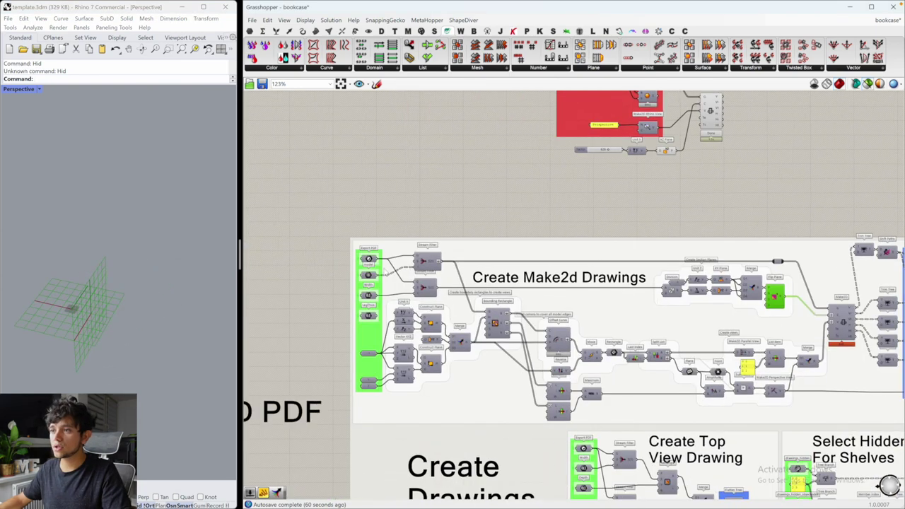
Step: Preview the bookcase model input, then XY Plane and Flip Plane, to examine how the section planes relate to the model
{"action": "mouse_move", "coordinate": [105, 304]}
{"action": "right_mouse_down"}
{"action": "mouse_move", "coordinate": [186, 297]}
{"action": "mouse_move", "coordinate": [81, 318]}
{"action": "mouse_move", "coordinate": [106, 315]}
{"action": "right_mouse_up"}
{"action": "scroll", "coordinate": [728, 302], "scroll_direction": "up", "scroll_amount": 1}
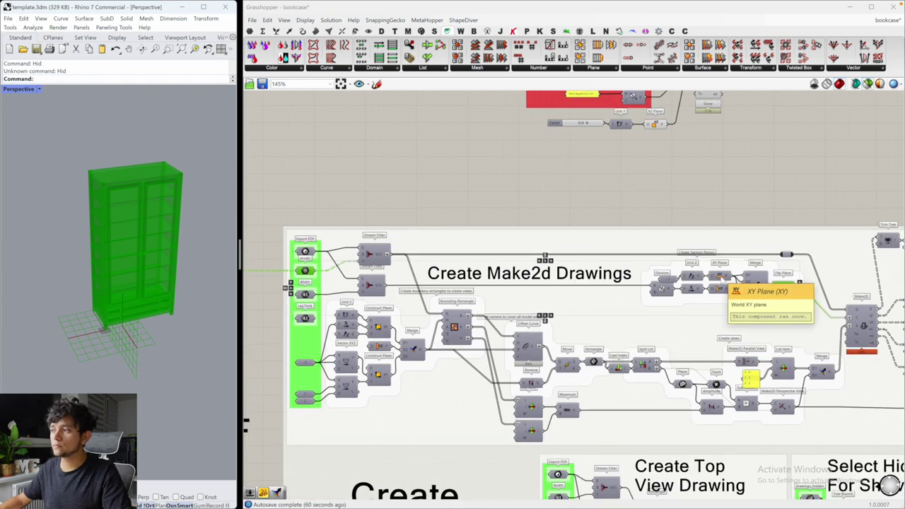
{"action": "left_click", "coordinate": [727, 280]}
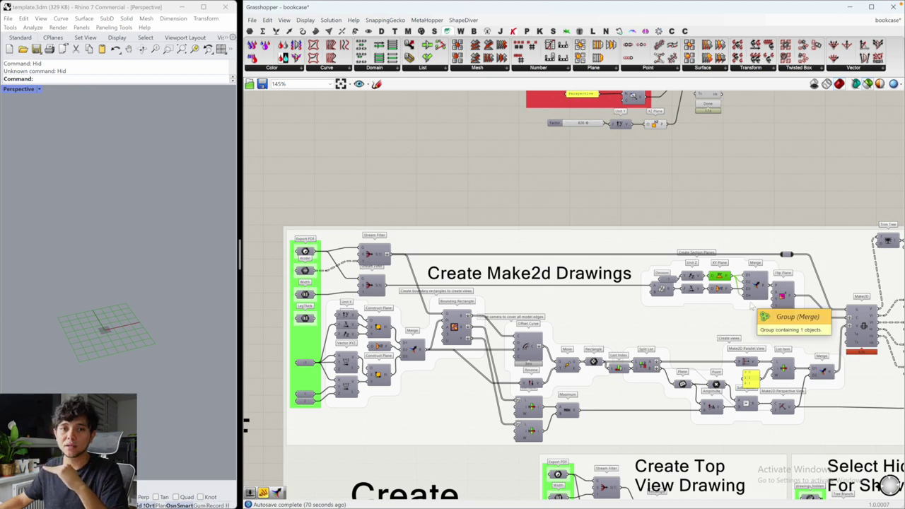
{"action": "scroll", "coordinate": [749, 301], "scroll_direction": "up", "scroll_amount": 1}
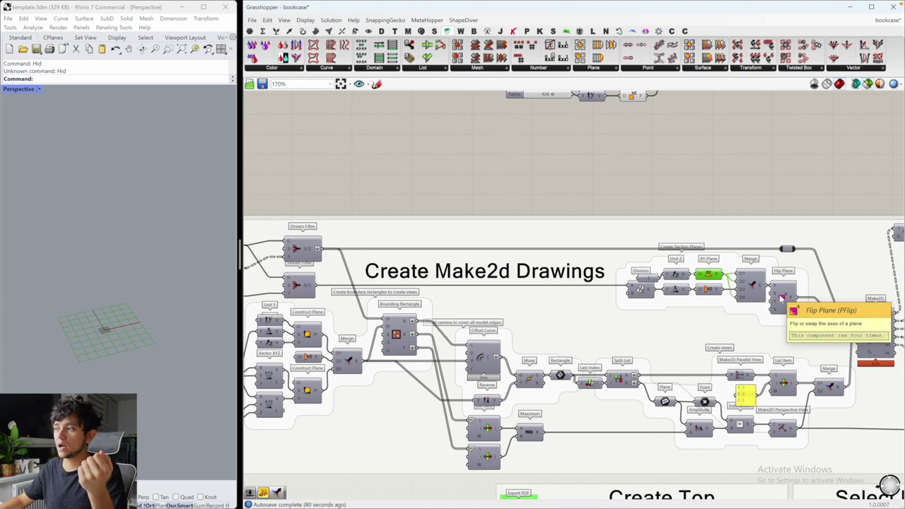
{"action": "right_click_drag", "start_coordinate": [822, 309], "coordinate": [746, 304]}
{"action": "left_click", "coordinate": [704, 297]}
Step: Add a Tree Branch component above the group and connect the output of the upper Shift Paths to its tree input
{"action": "right_click_drag", "start_coordinate": [835, 325], "coordinate": [610, 323]}
{"action": "double_click", "coordinate": [687, 195]}
{"action": "type", "text": "branch"}
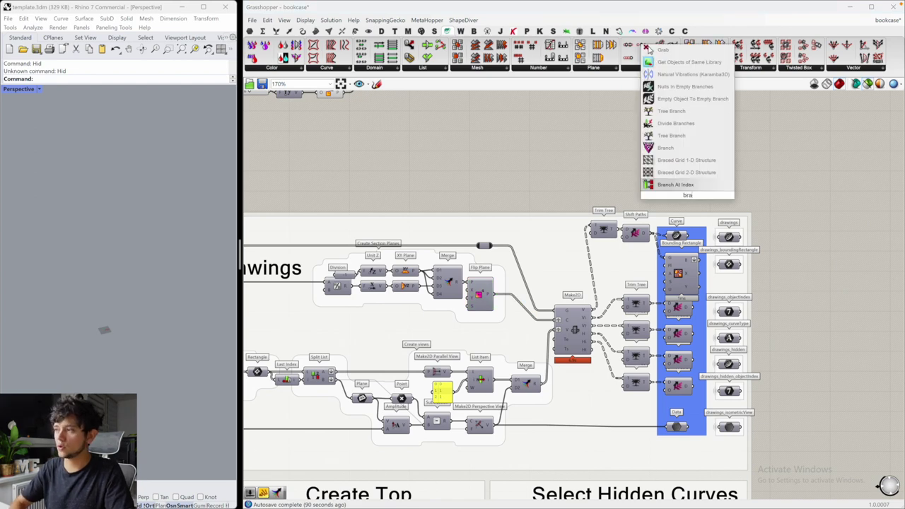
{"action": "key", "text": "Return"}
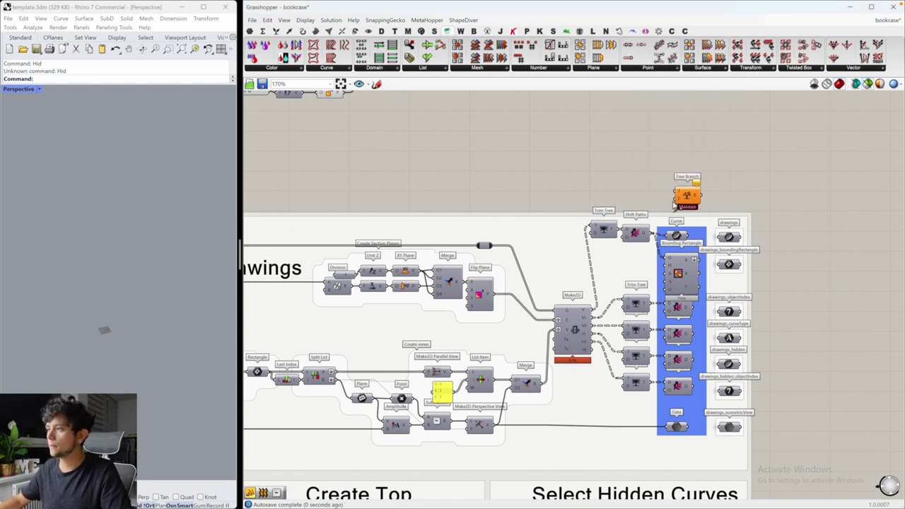
{"action": "left_click", "coordinate": [636, 233]}
{"action": "left_click_drag", "start_coordinate": [649, 233], "coordinate": [696, 177]}
Step: Add a 0 to 5 number slider and connect it to the Path input of Tree Branch, keeping it at 0
{"action": "double_click", "coordinate": [637, 186]}
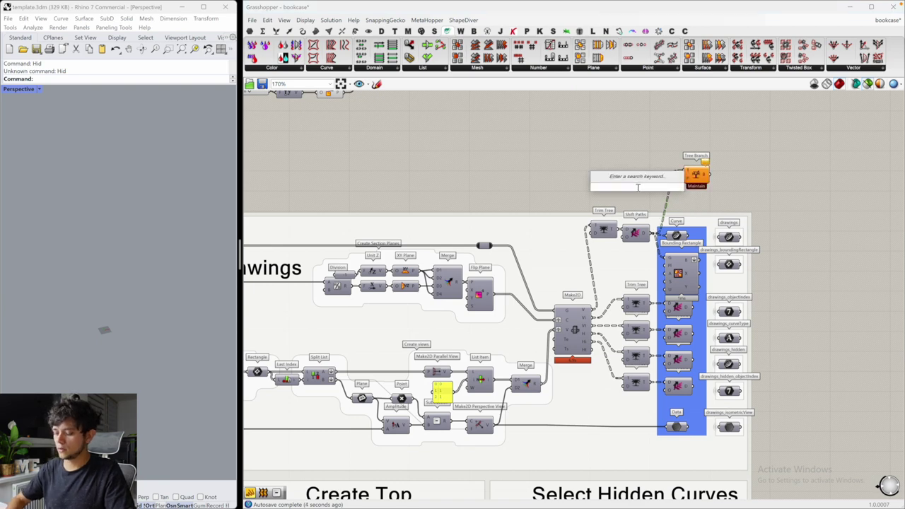
{"action": "type", "text": "1"}
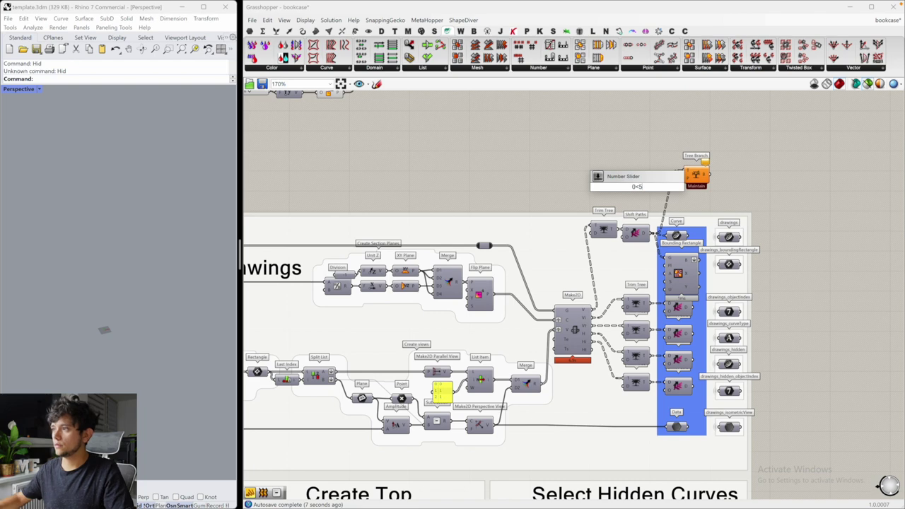
{"action": "key", "text": "Return"}
{"action": "left_click_drag", "start_coordinate": [669, 187], "coordinate": [711, 186]}
{"action": "right_click_drag", "start_coordinate": [535, 278], "coordinate": [652, 263]}
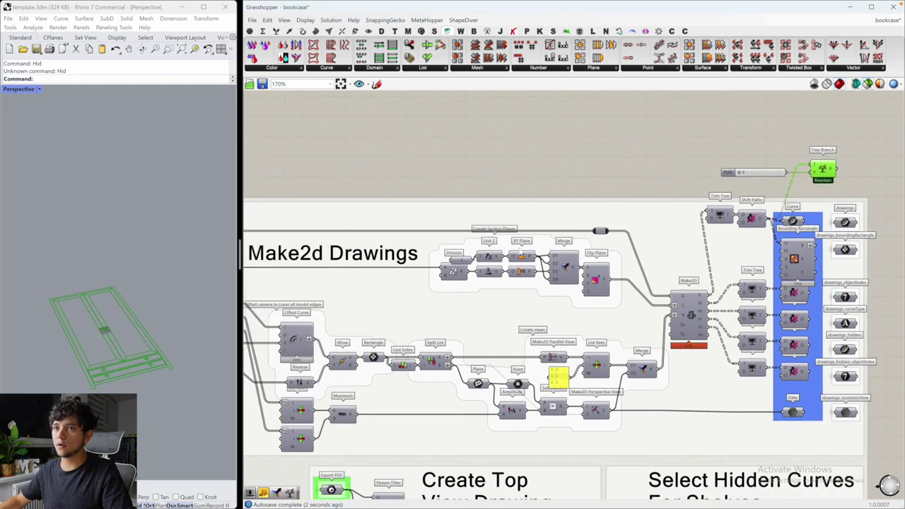
Step: Switch the Rhino viewport to the Top view and preview the Bounding Rectangle component in the Create Make2d Drawings group
{"action": "double_click", "coordinate": [15, 88]}
{"action": "double_click", "coordinate": [10, 88]}
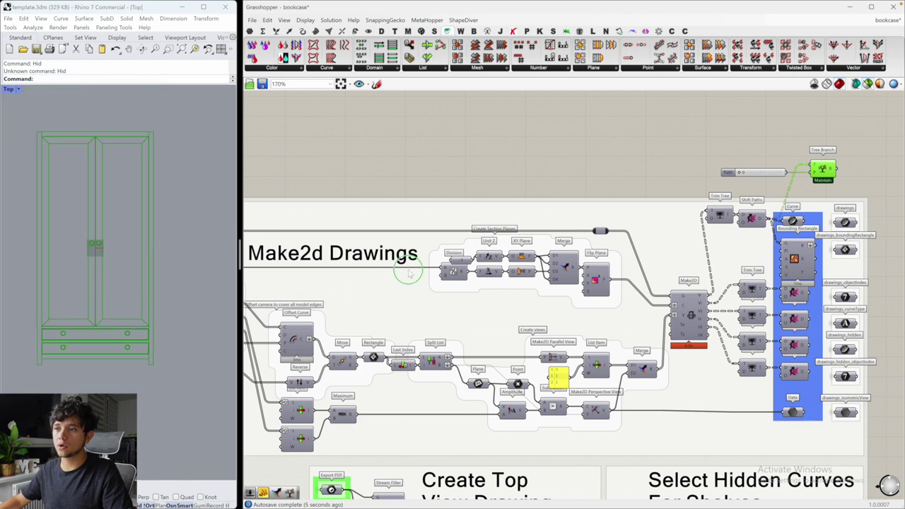
{"action": "right_click_drag", "start_coordinate": [390, 276], "coordinate": [514, 268]}
{"action": "left_click", "coordinate": [329, 300]}
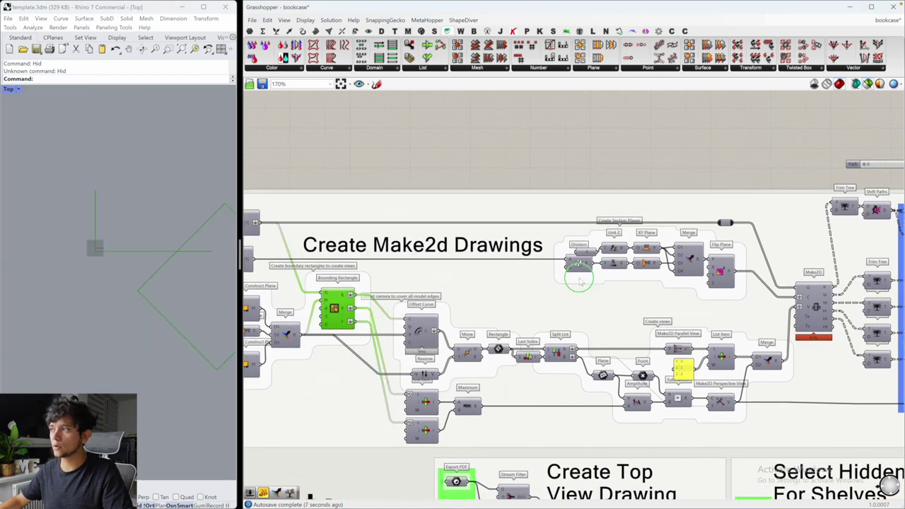
Step: Preview the Tree Branch output again and set its Path slider to 2 to isolate the side section drawing
{"action": "right_click_drag", "start_coordinate": [586, 277], "coordinate": [377, 301]}
{"action": "left_click", "coordinate": [736, 185]}
{"action": "scroll", "coordinate": [684, 192], "scroll_direction": "up", "scroll_amount": 2}
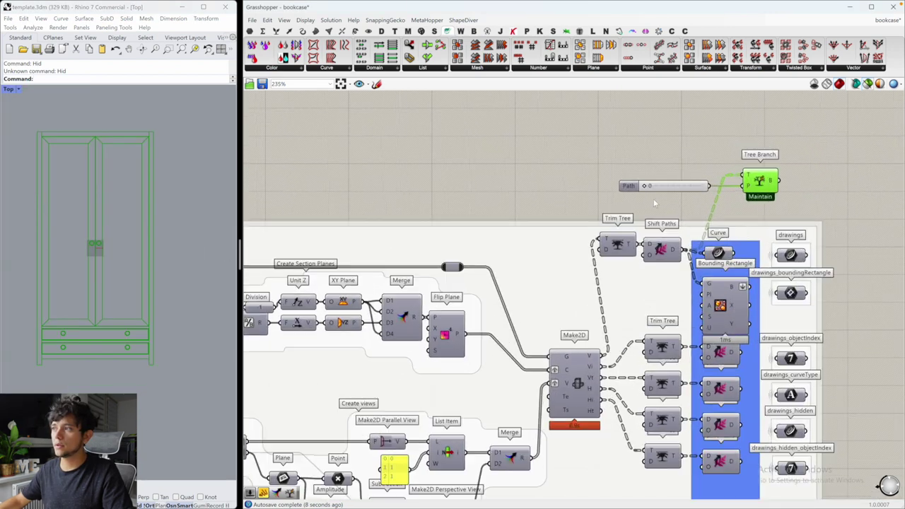
{"action": "left_click_drag", "start_coordinate": [644, 189], "coordinate": [667, 188]}
{"action": "scroll", "coordinate": [99, 172], "scroll_direction": "up", "scroll_amount": 1}
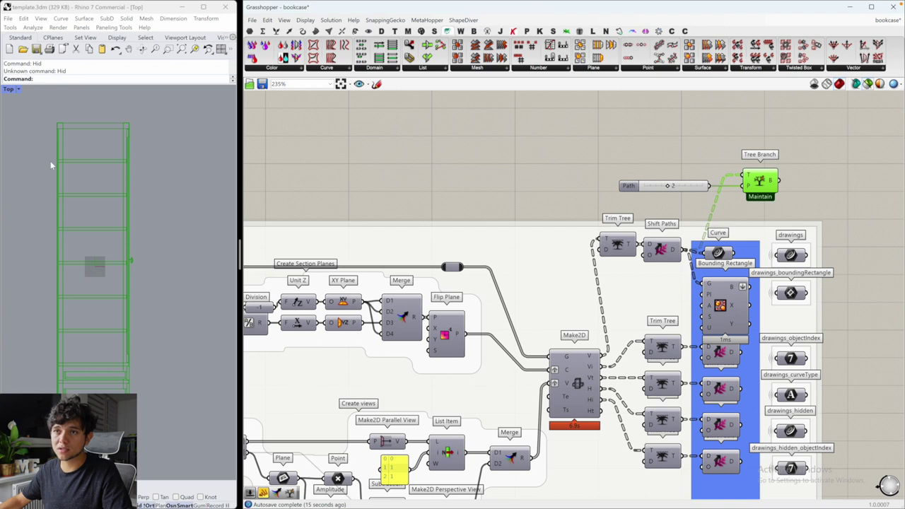
Step: Preview the YZ section plane, then the bookcase model input, to examine where the plane cuts the model
{"action": "right_click_drag", "start_coordinate": [418, 206], "coordinate": [497, 201]}
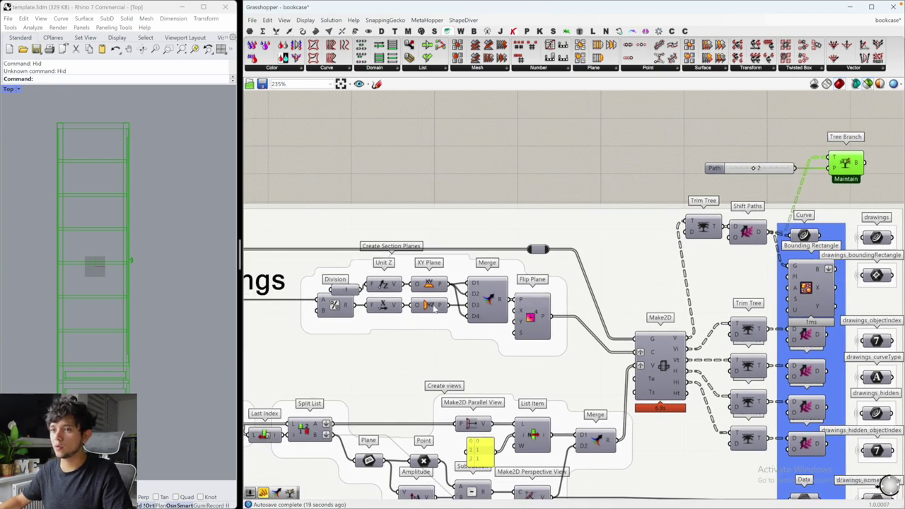
{"action": "left_click", "coordinate": [434, 307]}
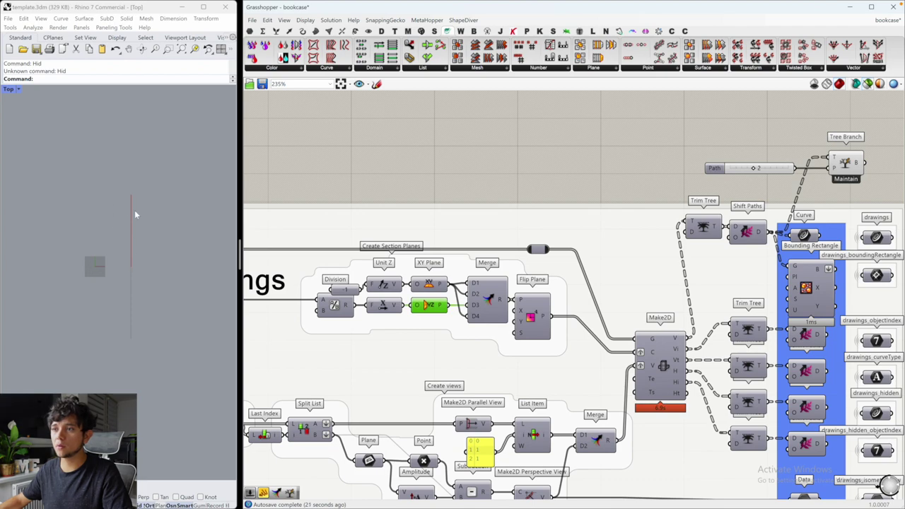
{"action": "right_click_drag", "start_coordinate": [550, 283], "coordinate": [631, 266]}
{"action": "right_click_drag", "start_coordinate": [373, 273], "coordinate": [530, 255]}
{"action": "right_click_drag", "start_coordinate": [361, 314], "coordinate": [657, 289]}
{"action": "left_click", "coordinate": [282, 212]}
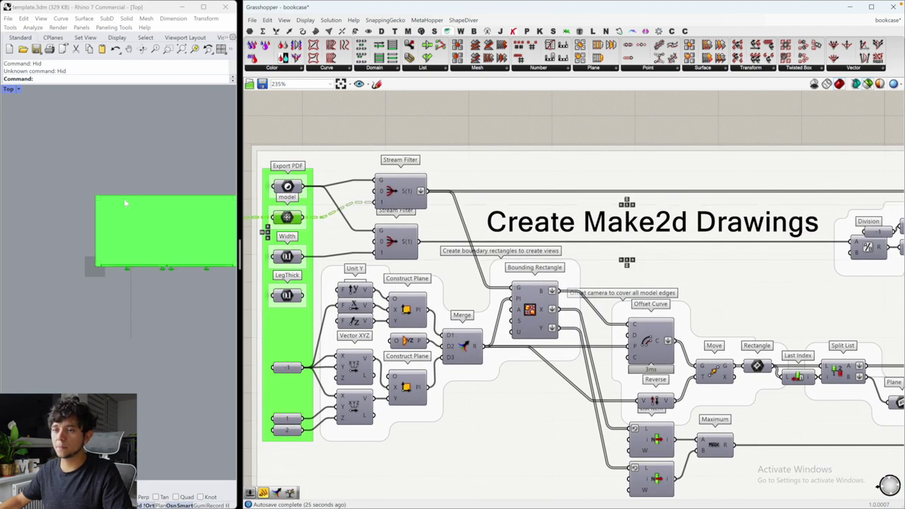
Step: Preview the Tree Branch output and set its Path slider to 3 to isolate the isometric drawing
{"action": "scroll", "coordinate": [657, 309], "scroll_direction": "down", "scroll_amount": 3}
{"action": "scroll", "coordinate": [708, 225], "scroll_direction": "up", "scroll_amount": 2}
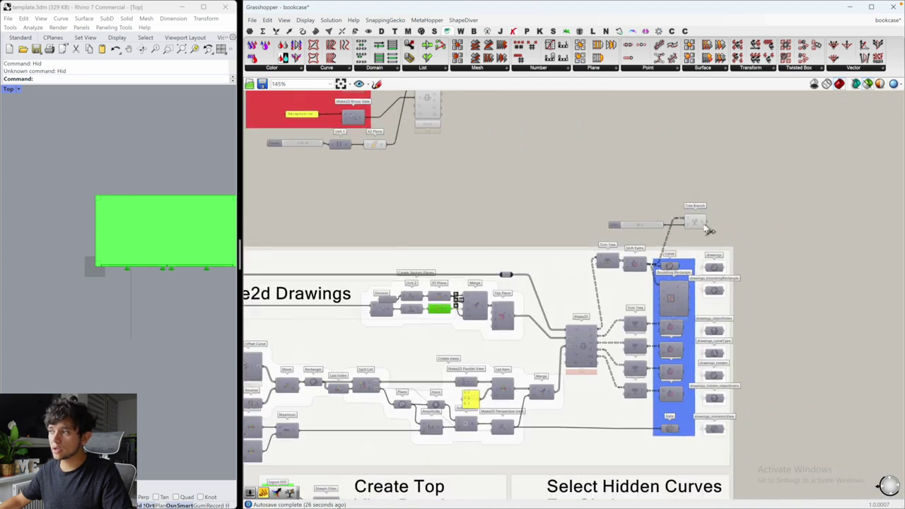
{"action": "left_click", "coordinate": [695, 222]}
{"action": "scroll", "coordinate": [551, 319], "scroll_direction": "up", "scroll_amount": 1}
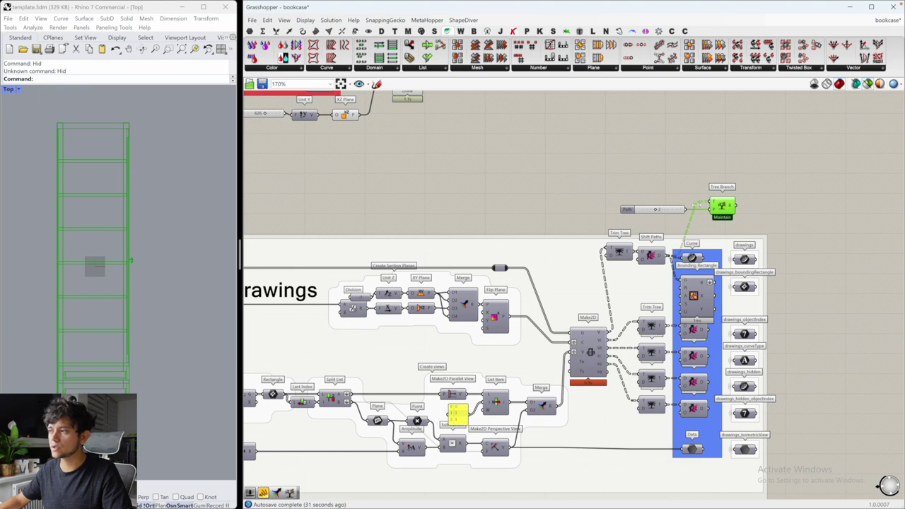
{"action": "left_click_drag", "start_coordinate": [654, 211], "coordinate": [658, 215]}
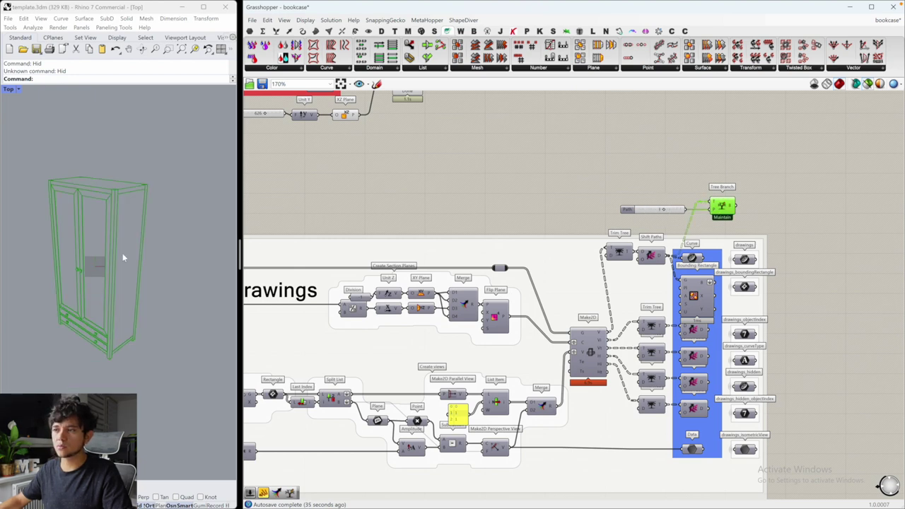
Step: Clip the isometric drawing by feeding the YZ Plane through a copied Flip Plane into Merge, and preview the Tree Branch output
{"action": "left_click", "coordinate": [453, 328]}
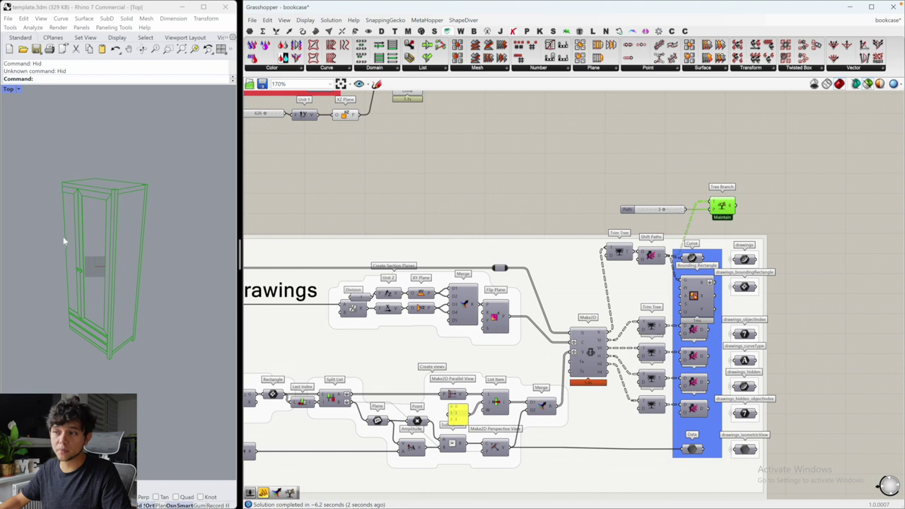
{"action": "double_click", "coordinate": [512, 196]}
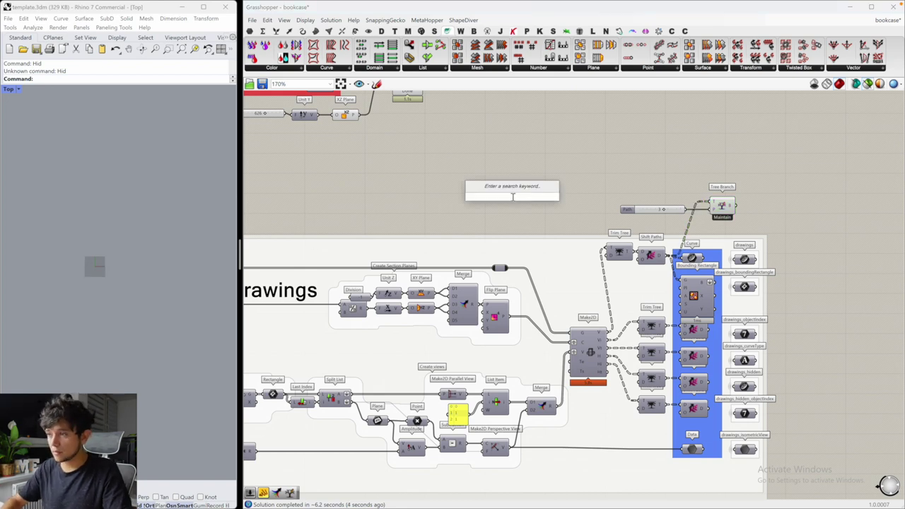
{"action": "left_click", "coordinate": [489, 315]}
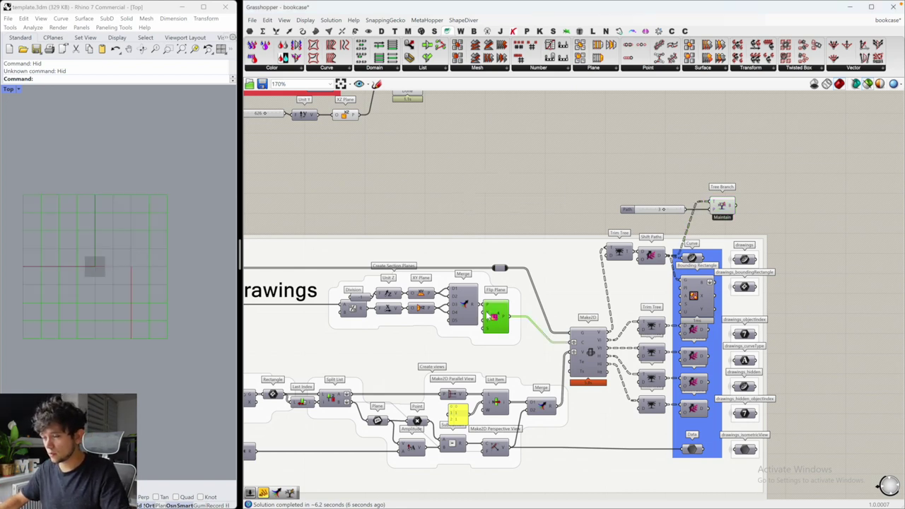
{"action": "left_click_drag", "start_coordinate": [491, 316], "coordinate": [433, 345]}
{"action": "left_click", "coordinate": [721, 206]}
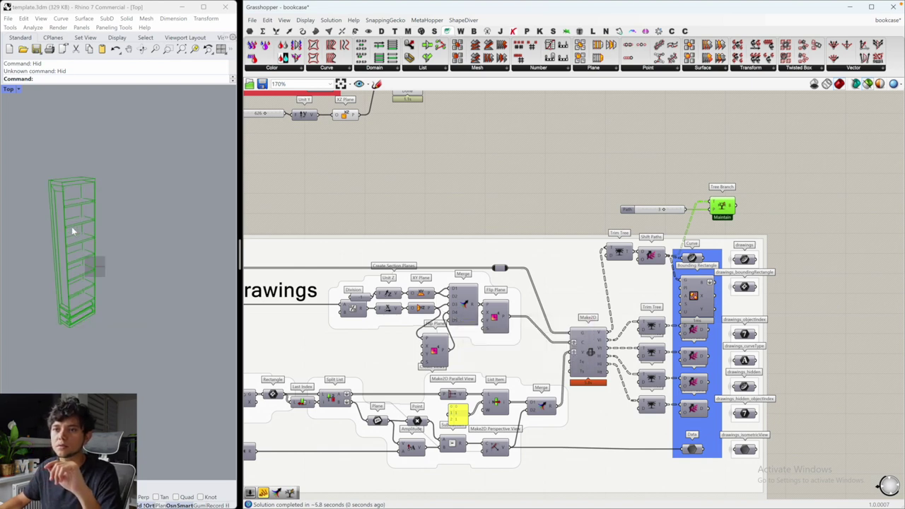
{"action": "right_click_drag", "start_coordinate": [44, 221], "coordinate": [89, 188]}
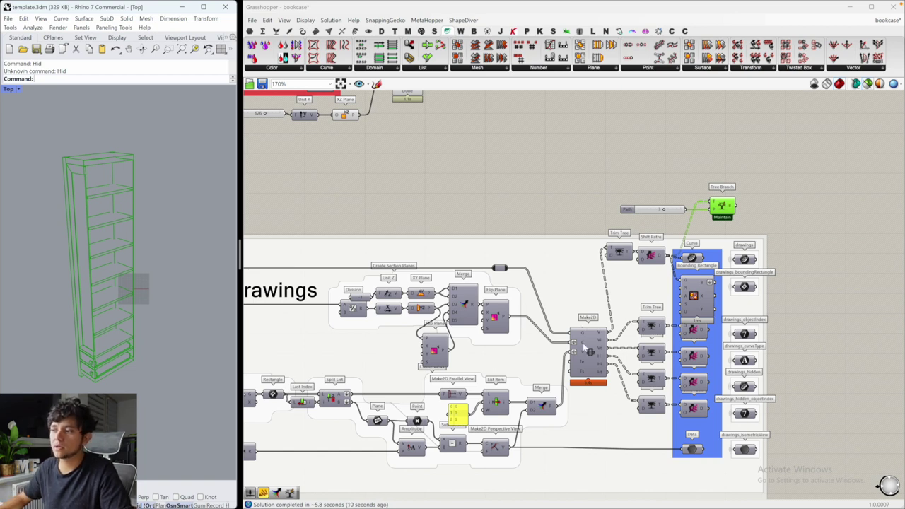
Step: Examine the Make2D component of the red stress test group and preview the Mesh Sphere geometry that feeds it
{"action": "mouse_move", "coordinate": [584, 344]}
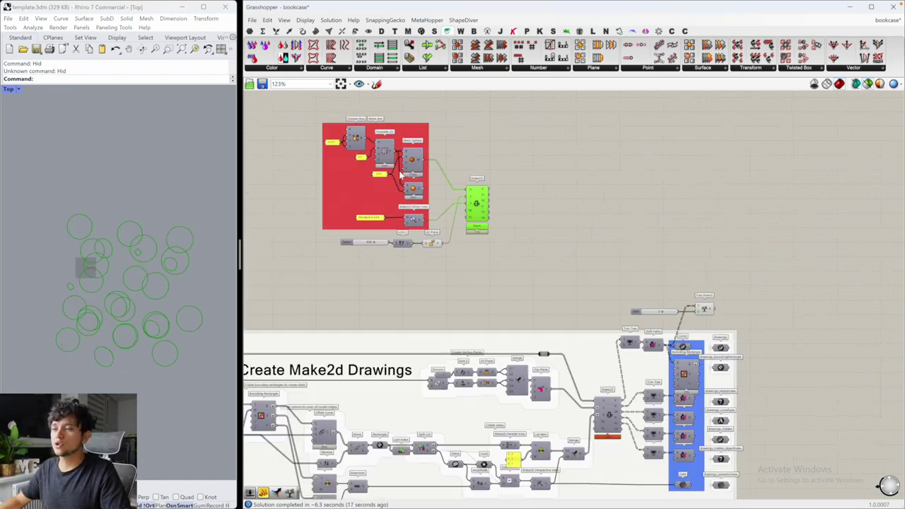
{"action": "scroll", "coordinate": [400, 178], "scroll_direction": "up", "scroll_amount": 3}
{"action": "left_click", "coordinate": [488, 176]}
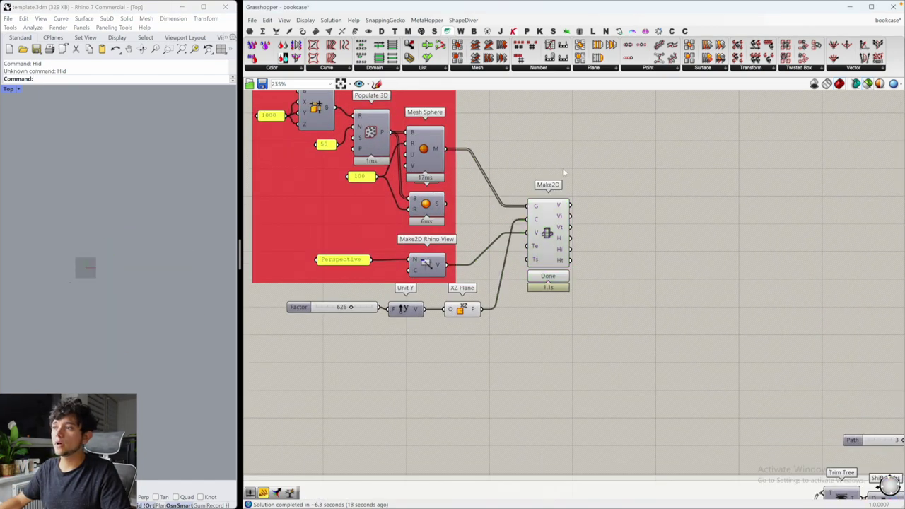
{"action": "left_click", "coordinate": [426, 158]}
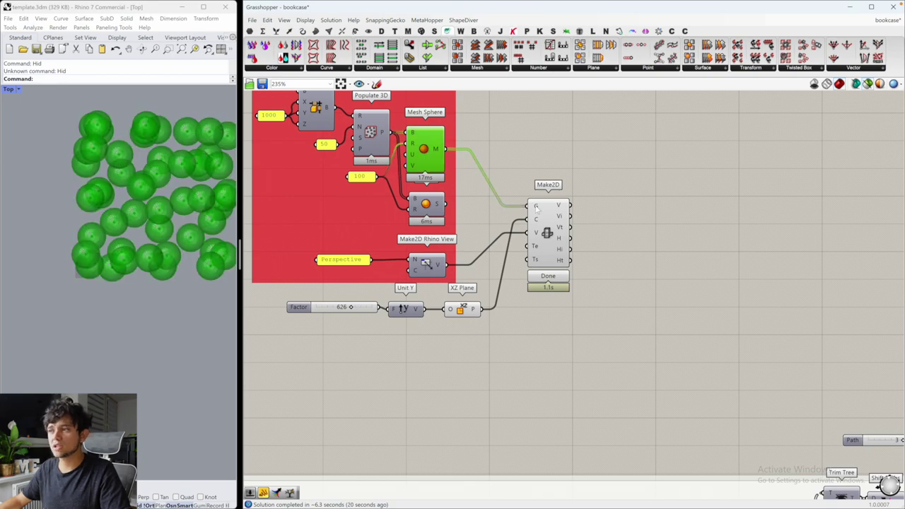
{"action": "mouse_move", "coordinate": [536, 220]}
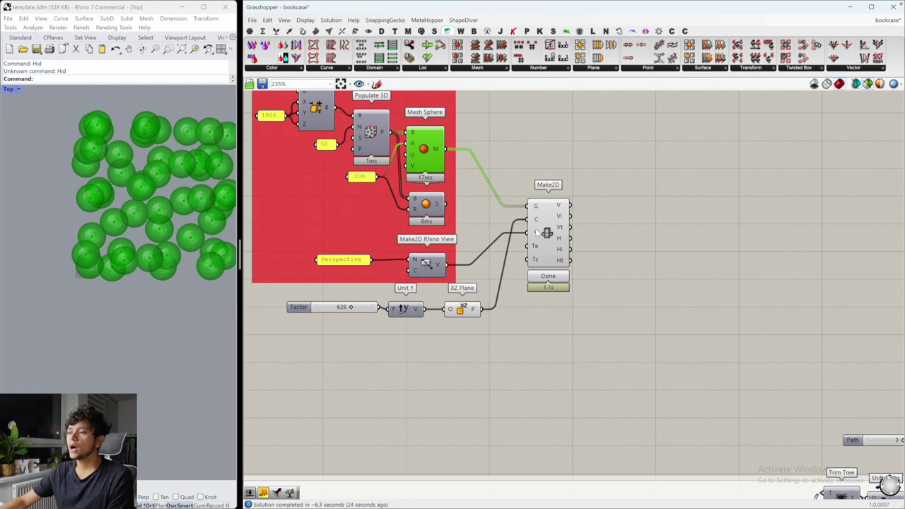
Step: Show where the Make2D components are found among the Dimensions components of the Display category
{"action": "scroll", "coordinate": [537, 232], "scroll_direction": "down", "scroll_amount": 2}
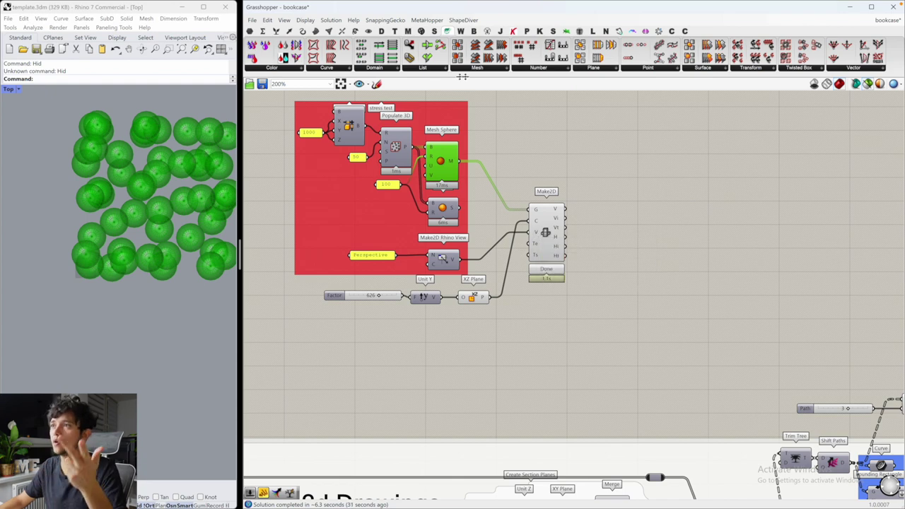
{"action": "left_click", "coordinate": [368, 31]}
{"action": "left_click", "coordinate": [384, 68]}
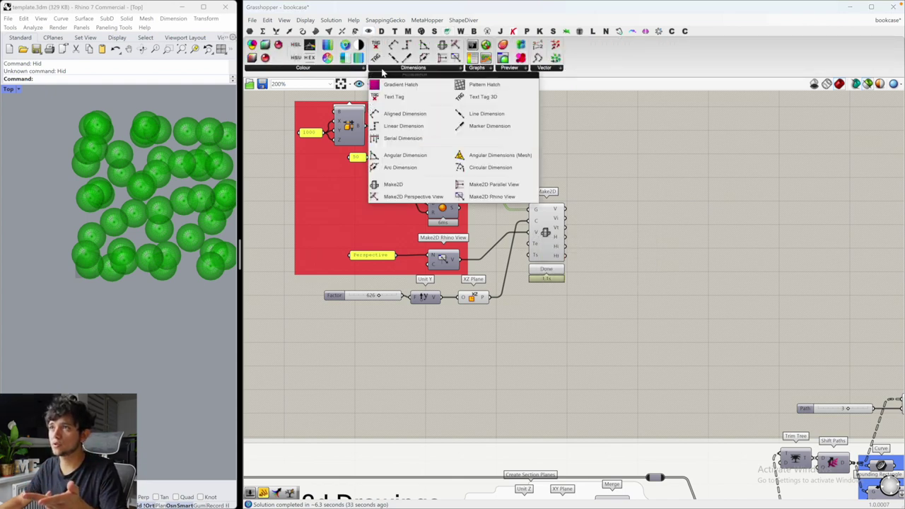
Step: Select the stress test's Make2D component and set it to Automatic
{"action": "left_click", "coordinate": [535, 246]}
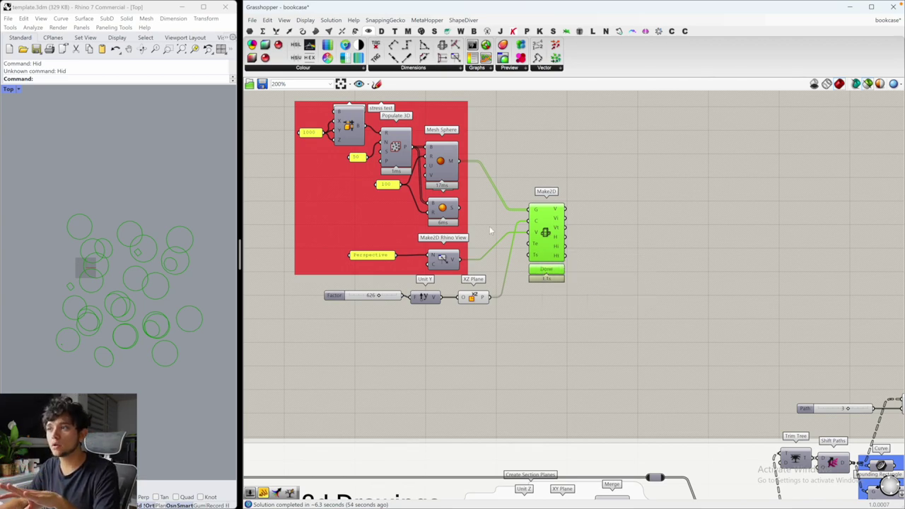
{"action": "scroll", "coordinate": [488, 254], "scroll_direction": "up", "scroll_amount": 2}
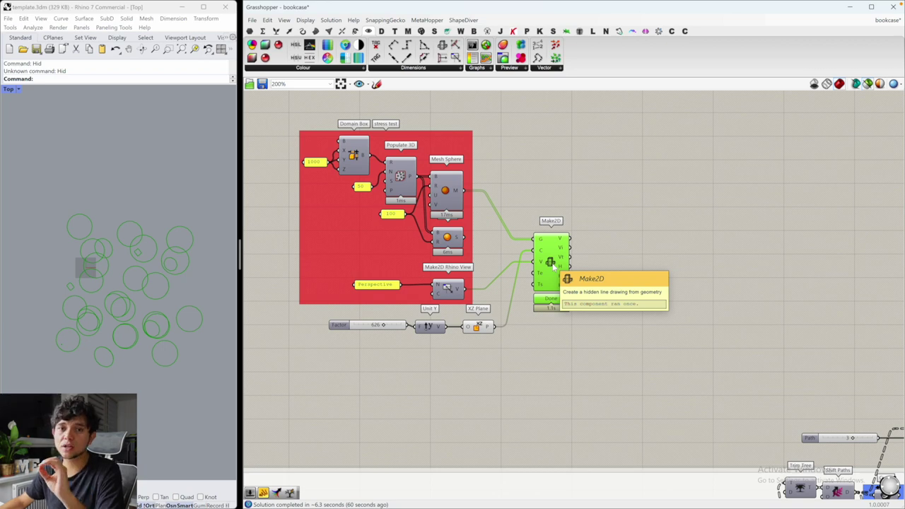
{"action": "right_click_drag", "start_coordinate": [543, 238], "coordinate": [569, 272]}
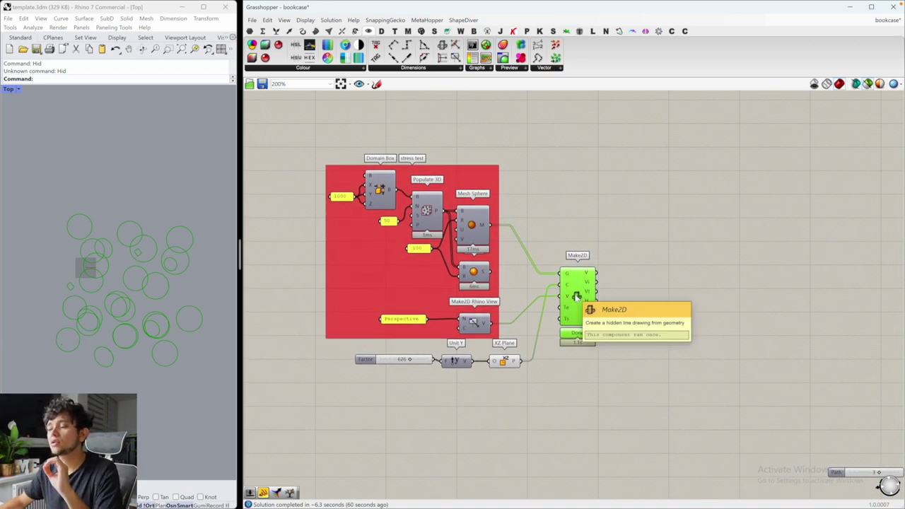
{"action": "right_click", "coordinate": [576, 297]}
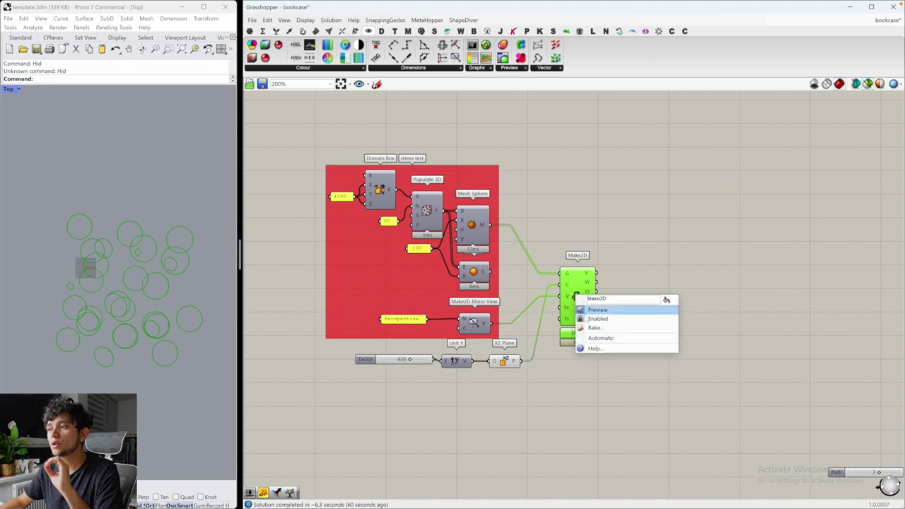
{"action": "left_click", "coordinate": [600, 339]}
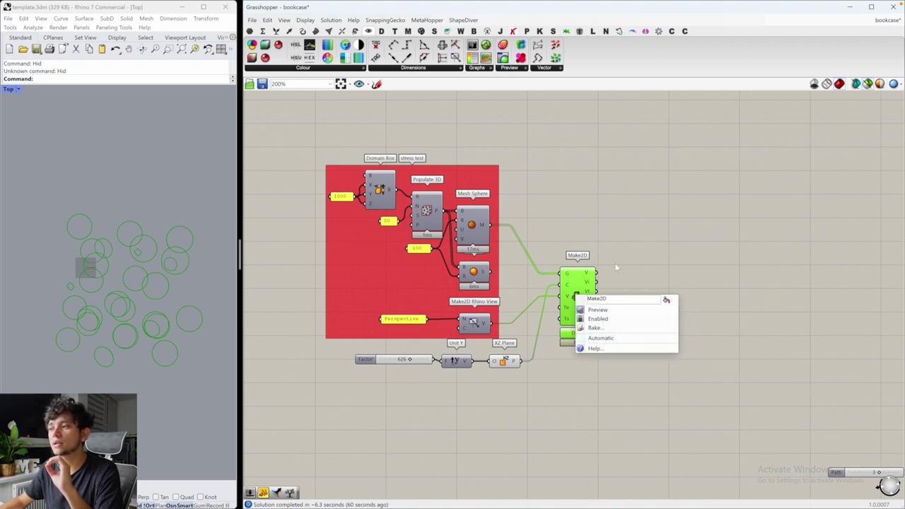
{"action": "left_click", "coordinate": [584, 294]}
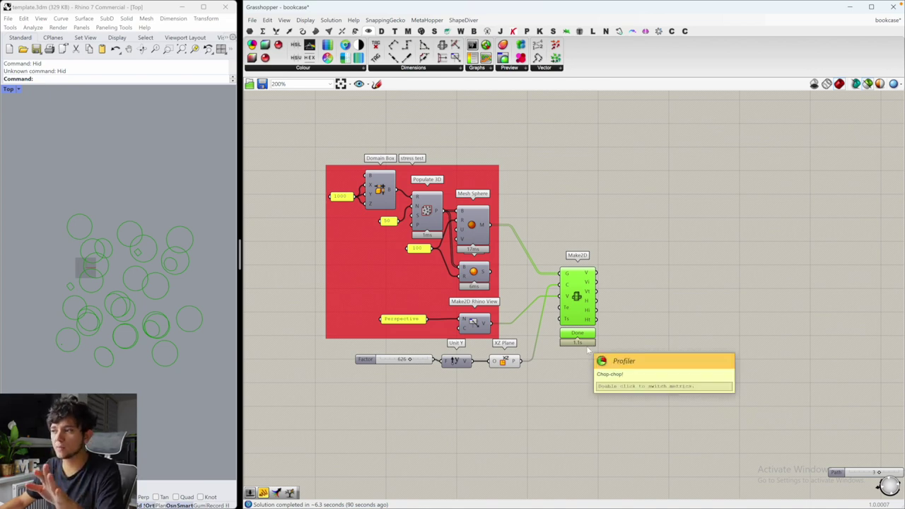
{"action": "right_click", "coordinate": [581, 303]}
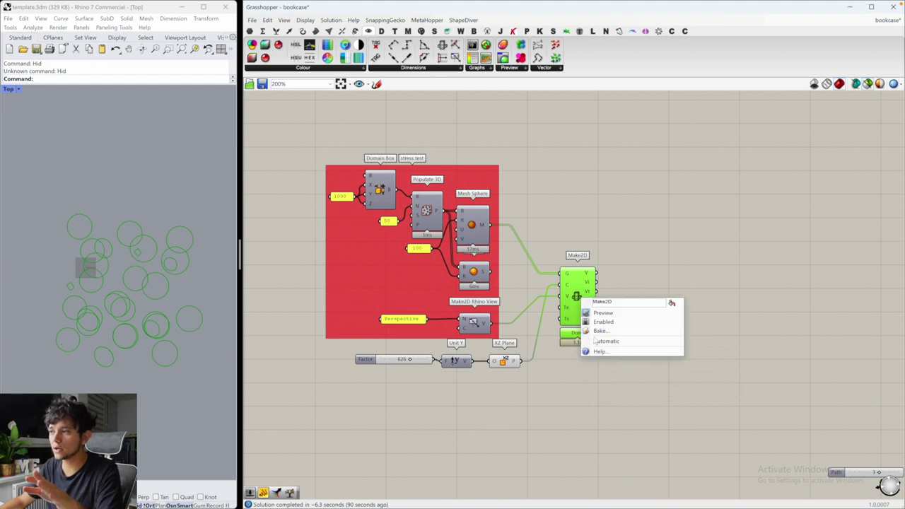
{"action": "left_click", "coordinate": [596, 340]}
Step: Set the Factor slider driving the XZ clipping plane to 500 and preview the recomputed Make2D drawing
{"action": "right_click_drag", "start_coordinate": [596, 322], "coordinate": [651, 323]}
{"action": "double_click", "coordinate": [453, 362]}
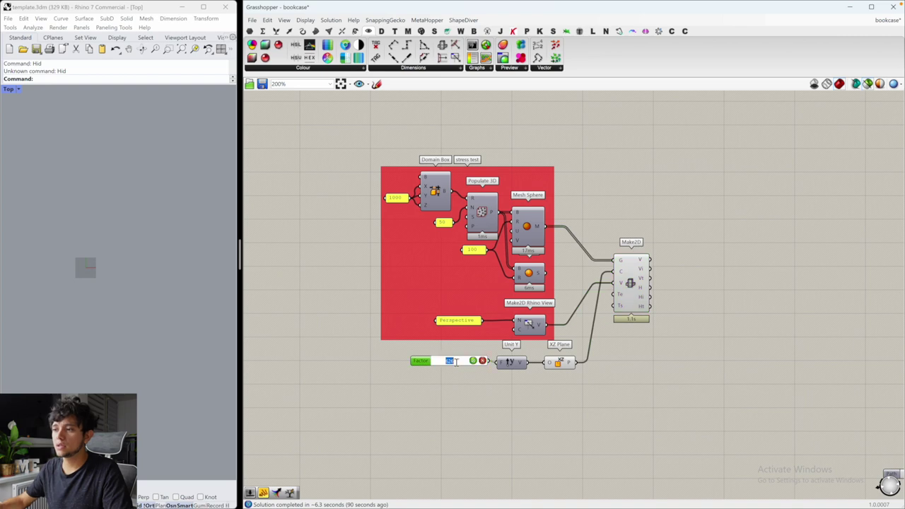
{"action": "type", "text": "500"}
{"action": "key", "text": "Return"}
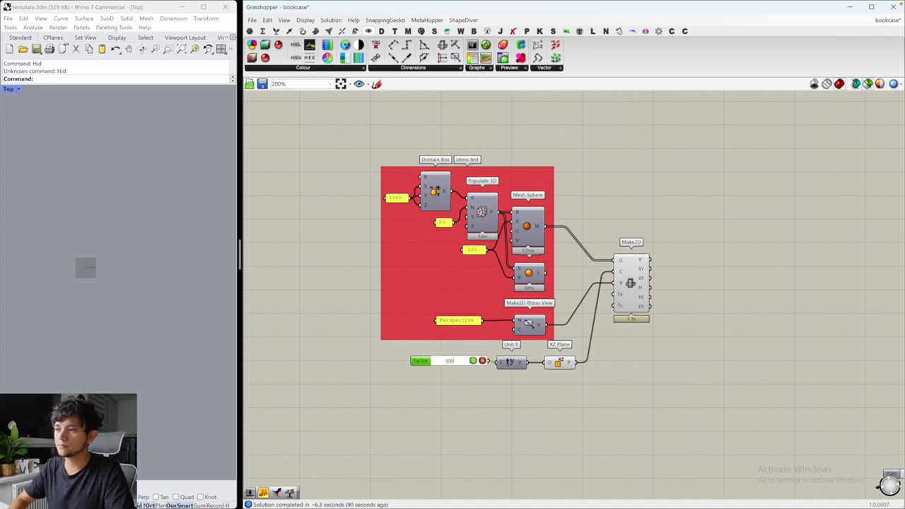
{"action": "left_click", "coordinate": [632, 297]}
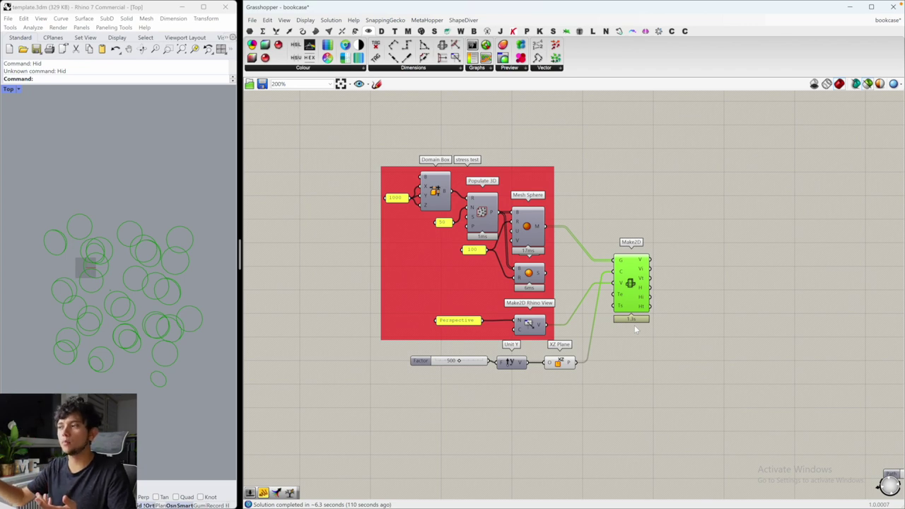
Step: Move the Make2D component away from the stress test group so its geometry input lines up with the Mesh Sphere output
{"action": "left_click", "coordinate": [629, 282]}
{"action": "left_click_drag", "start_coordinate": [629, 282], "coordinate": [653, 249]}
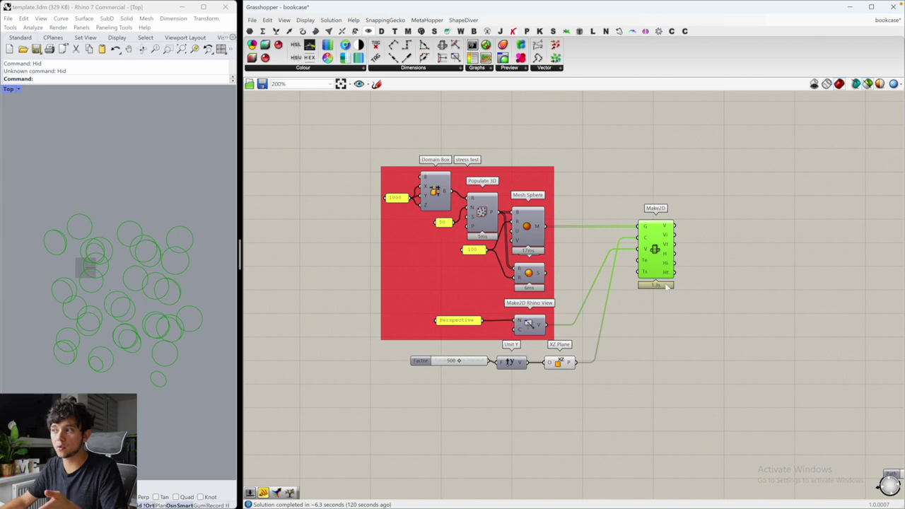
{"action": "scroll", "coordinate": [653, 275], "scroll_direction": "up", "scroll_amount": 1}
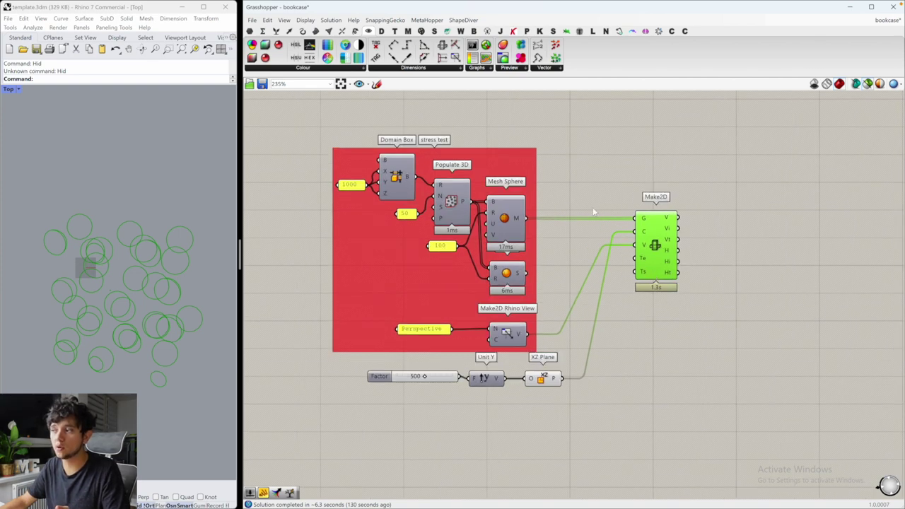
Step: Preview Mesh Sphere, Sphere and Make2D in turn to compare the input geometry with the drawing
{"action": "left_click", "coordinate": [515, 225]}
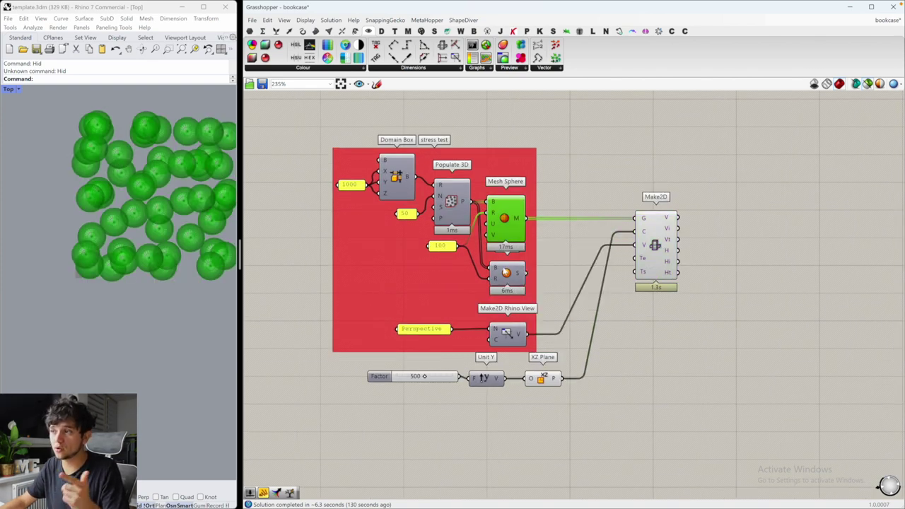
{"action": "left_click", "coordinate": [509, 282]}
{"action": "left_click", "coordinate": [647, 263]}
{"action": "scroll", "coordinate": [601, 203], "scroll_direction": "down", "scroll_amount": 8}
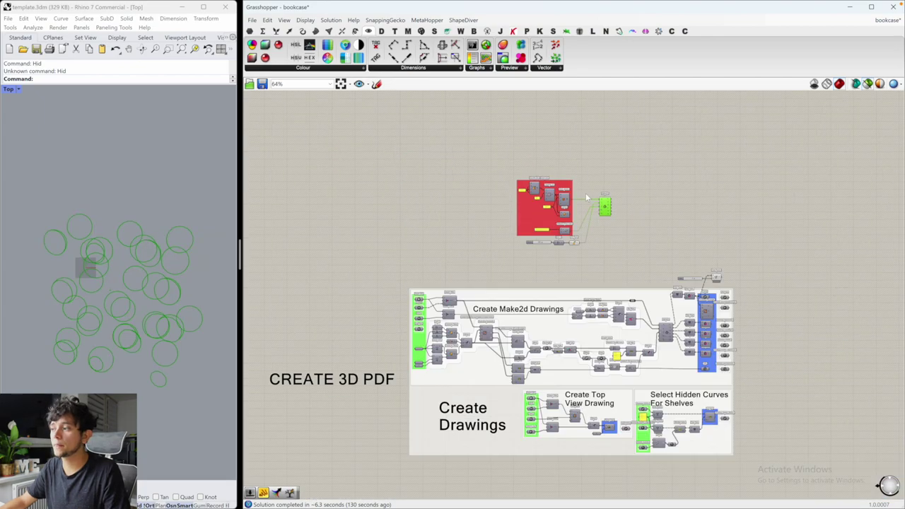
Step: Preview the Merge component that collects the views for Make2D in the Create Make2d Drawings group
{"action": "right_click_drag", "start_coordinate": [631, 315], "coordinate": [640, 274]}
{"action": "scroll", "coordinate": [642, 273], "scroll_direction": "up", "scroll_amount": 7}
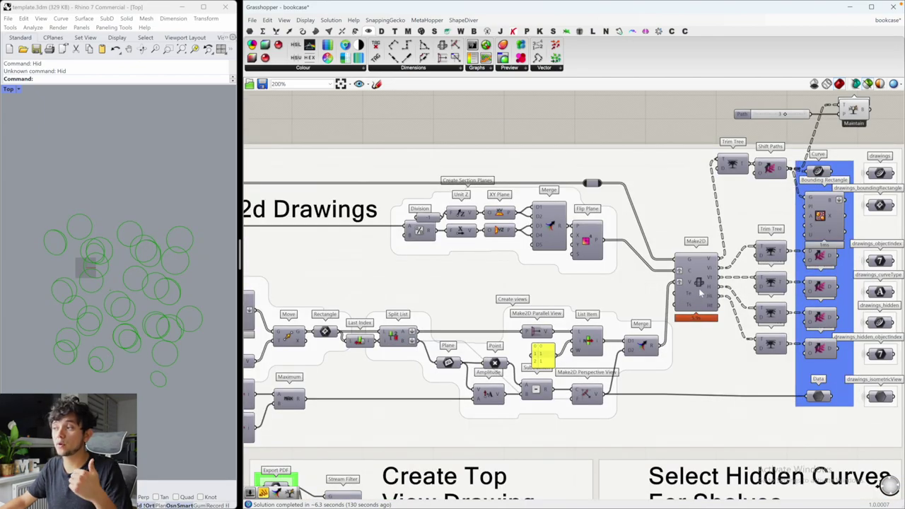
{"action": "left_click", "coordinate": [646, 344]}
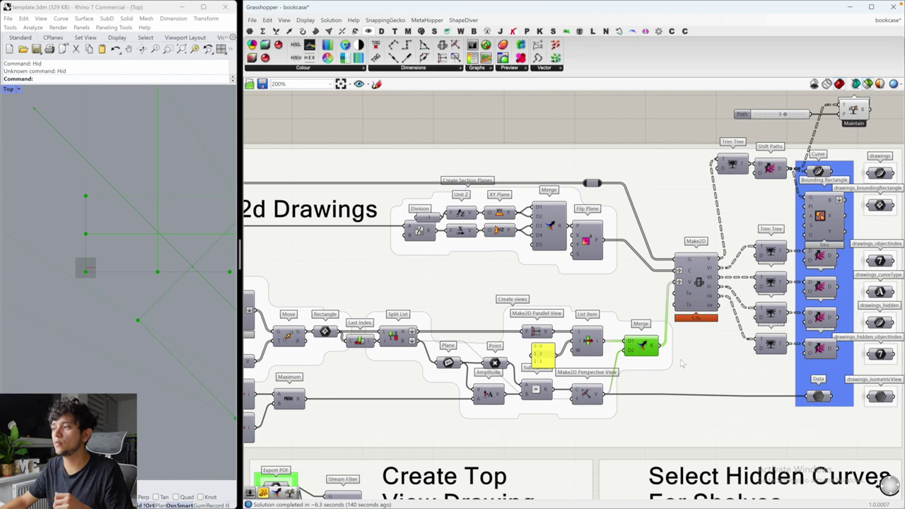
Step: Add a Stream Filter near the stress test group and connect the Mesh Sphere output to its input 1
{"action": "scroll", "coordinate": [680, 373], "scroll_direction": "down", "scroll_amount": 5}
{"action": "scroll", "coordinate": [633, 262], "scroll_direction": "up", "scroll_amount": 5}
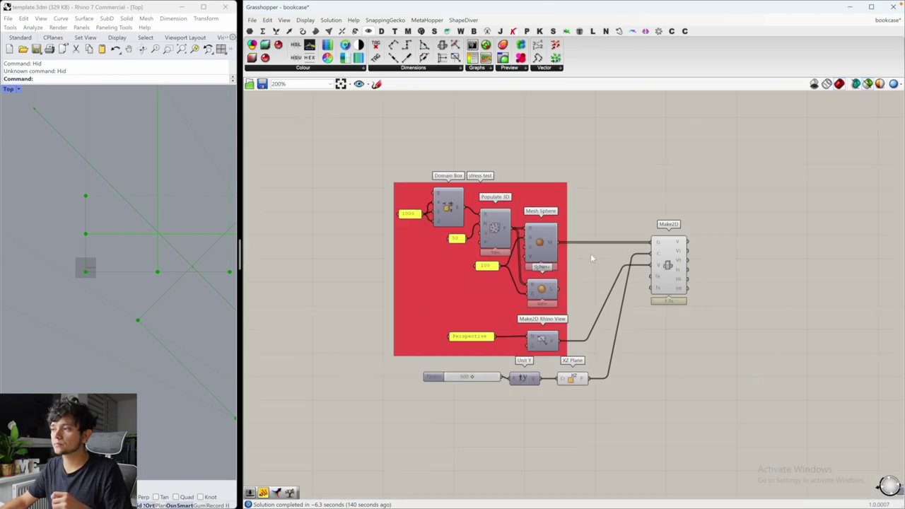
{"action": "double_click", "coordinate": [618, 201]}
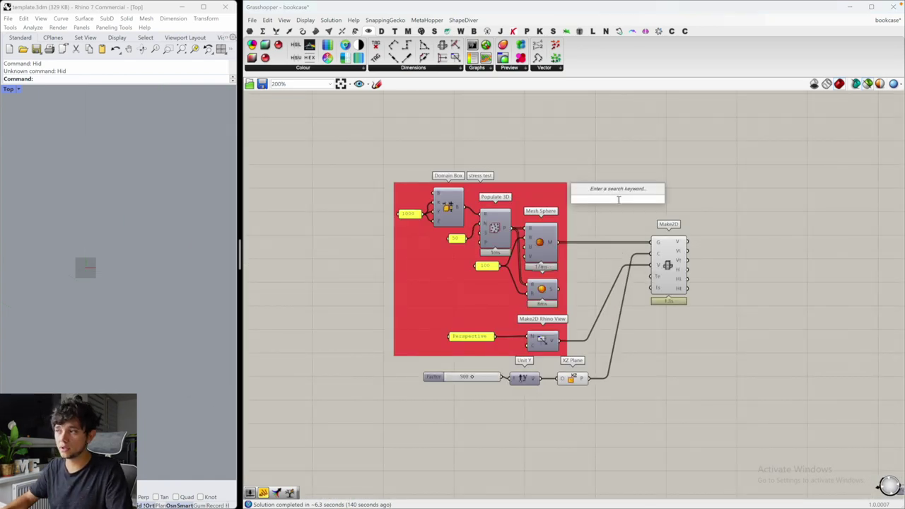
{"action": "type", "text": "filter"}
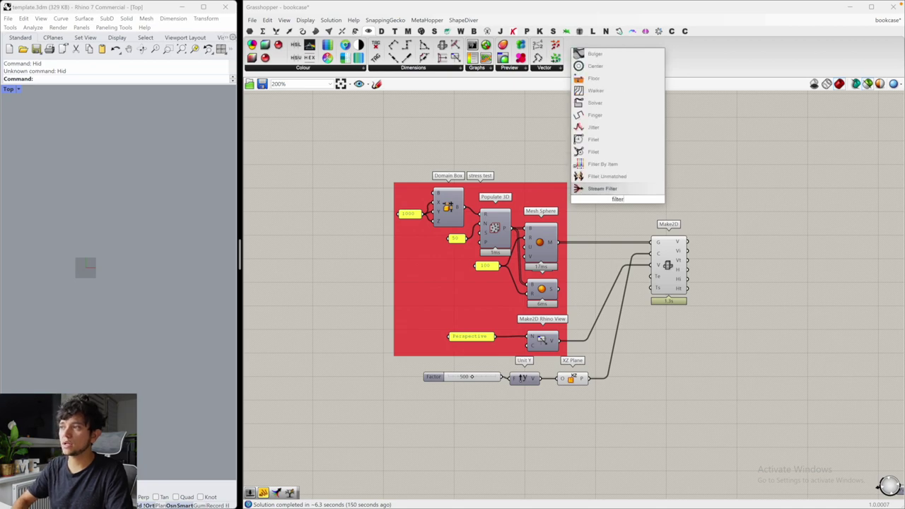
{"action": "key", "text": "Return"}
{"action": "left_click_drag", "start_coordinate": [559, 243], "coordinate": [611, 185]}
Step: Add a Boolean Toggle to drive the Stream Filter's gate and route the filter's output into the stress test Make2D's geometry input
{"action": "double_click", "coordinate": [518, 154]}
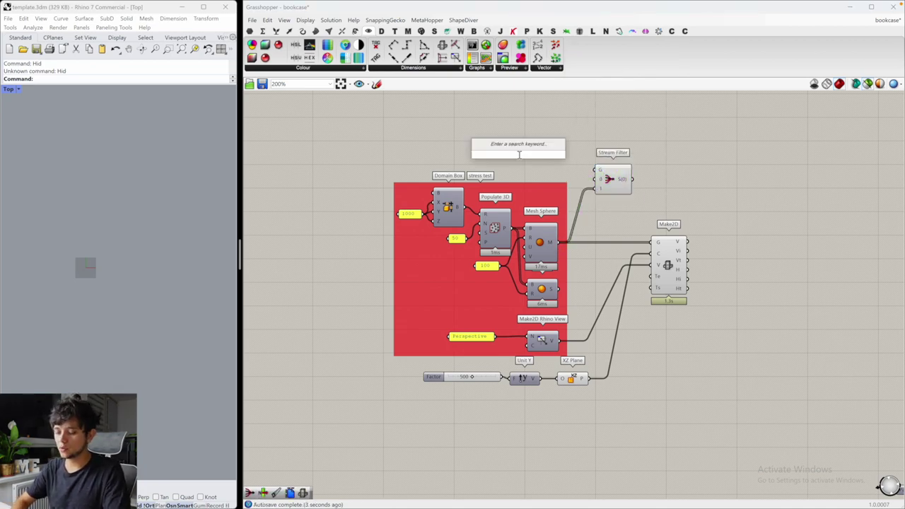
{"action": "type", "text": "too"}
{"action": "key", "text": "BackSpace"}
{"action": "type", "text": "ggle"}
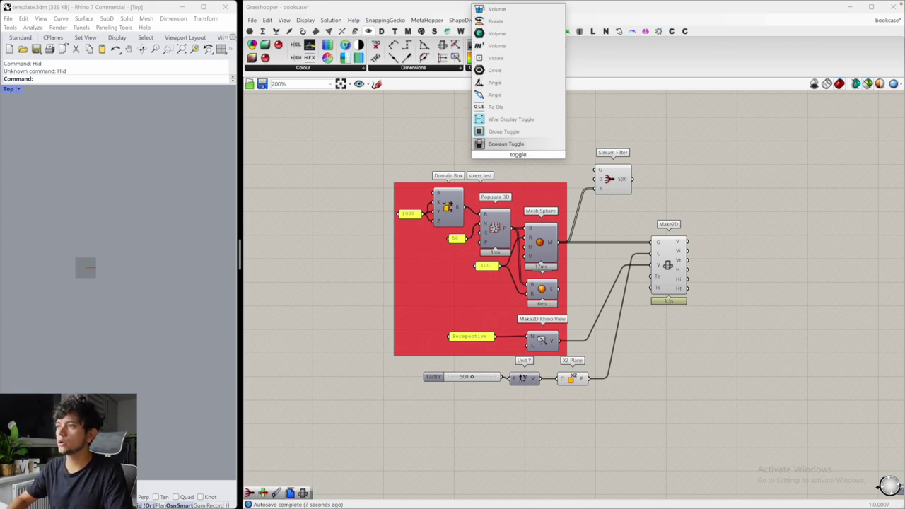
{"action": "key", "text": "Return"}
{"action": "left_click_drag", "start_coordinate": [543, 153], "coordinate": [651, 242]}
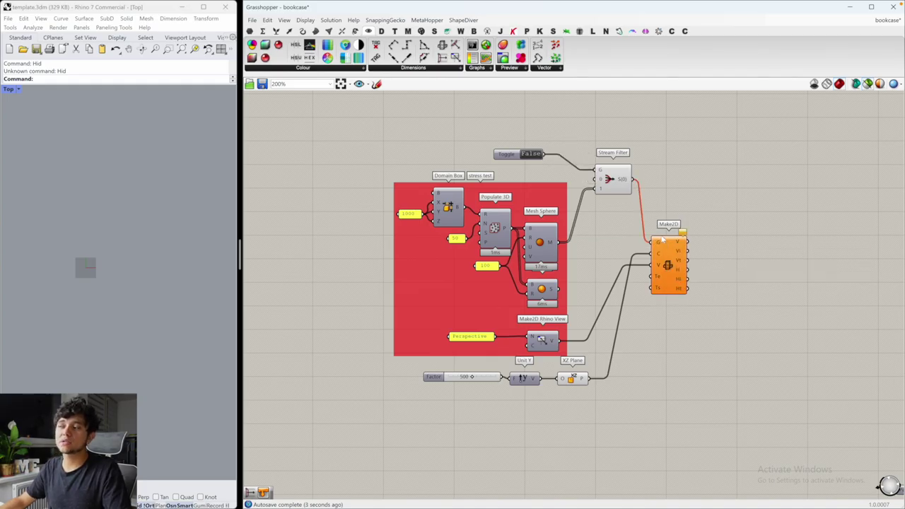
{"action": "right_click", "coordinate": [617, 191]}
{"action": "key", "text": "Escape"}
{"action": "left_click_drag", "start_coordinate": [617, 191], "coordinate": [617, 197]}
Step: Select the Export PDF toggle in the Export group to examine where its signal goes
{"action": "scroll", "coordinate": [645, 177], "scroll_direction": "down", "scroll_amount": 10}
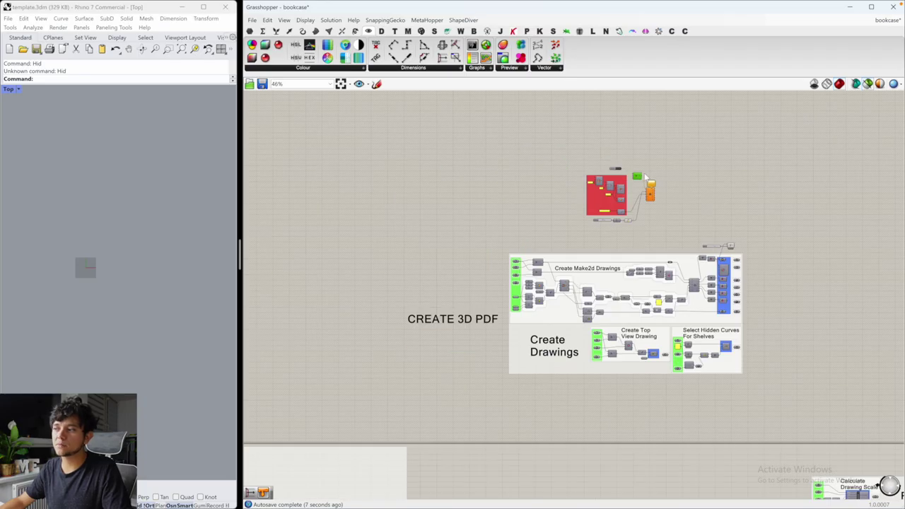
{"action": "scroll", "coordinate": [549, 294], "scroll_direction": "up", "scroll_amount": 10}
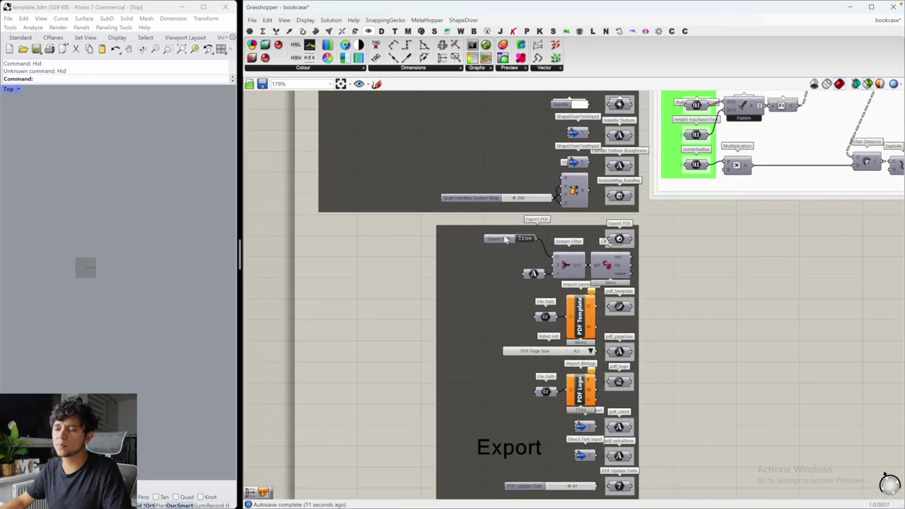
{"action": "scroll", "coordinate": [475, 224], "scroll_direction": "up", "scroll_amount": 2}
{"action": "left_click_drag", "start_coordinate": [475, 223], "coordinate": [560, 261]}
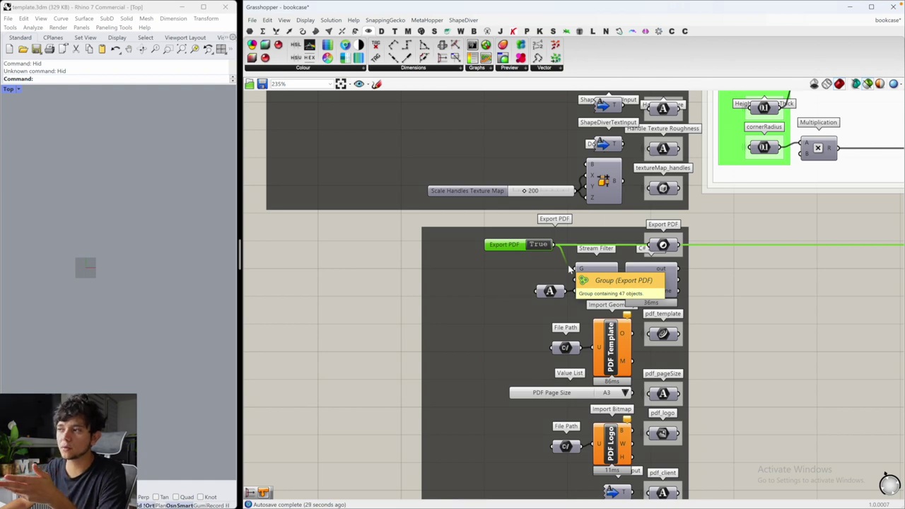
Step: Preview the Stream Filter that gates the model in the Create Make2d Drawings group and trace its path towards Make2D
{"action": "scroll", "coordinate": [570, 268], "scroll_direction": "down", "scroll_amount": 10}
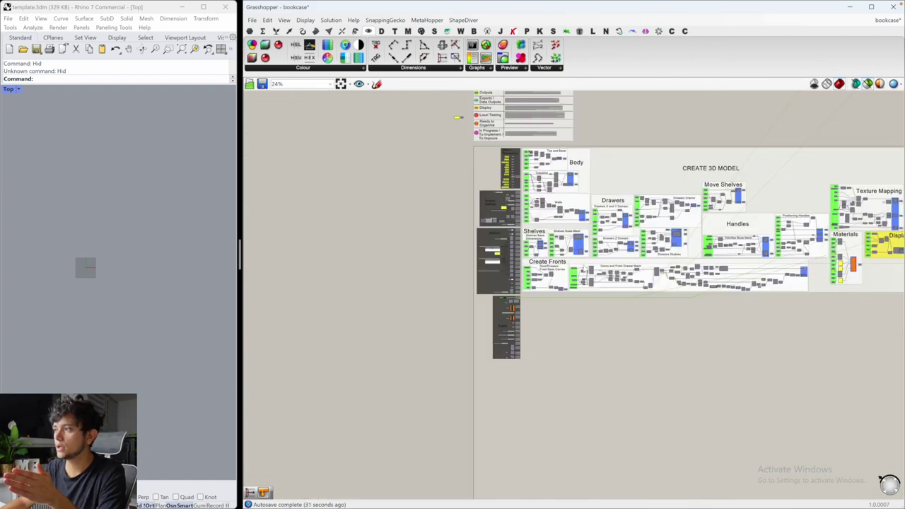
{"action": "scroll", "coordinate": [673, 224], "scroll_direction": "up", "scroll_amount": 3}
{"action": "scroll", "coordinate": [672, 177], "scroll_direction": "up", "scroll_amount": 10}
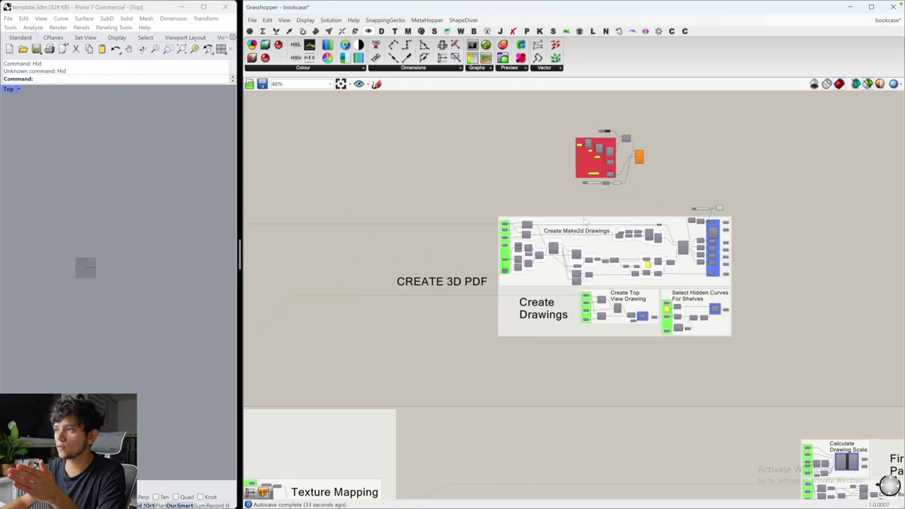
{"action": "scroll", "coordinate": [477, 231], "scroll_direction": "up", "scroll_amount": 3}
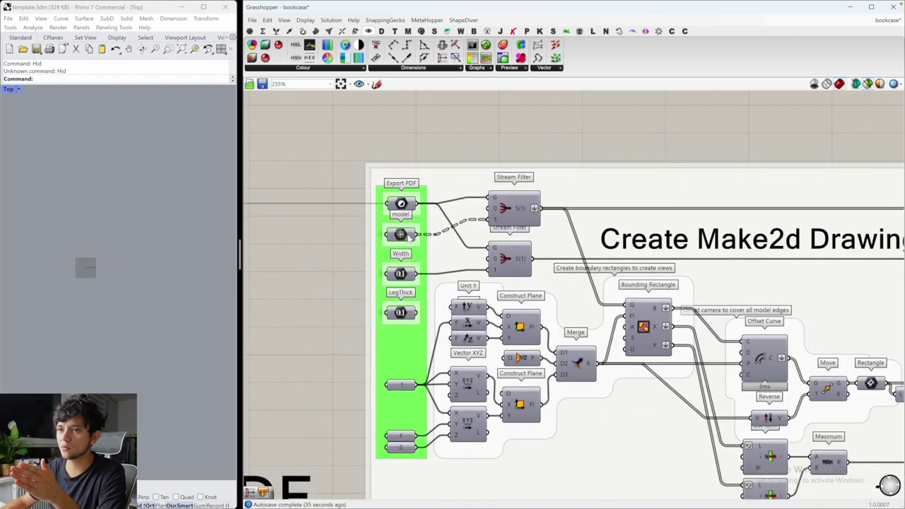
{"action": "left_click", "coordinate": [443, 234]}
{"action": "left_click", "coordinate": [521, 210]}
{"action": "scroll", "coordinate": [509, 212], "scroll_direction": "down", "scroll_amount": 3}
{"action": "right_click_drag", "start_coordinate": [587, 292], "coordinate": [490, 292]}
{"action": "right_click_drag", "start_coordinate": [742, 265], "coordinate": [532, 265]}
{"action": "right_click_drag", "start_coordinate": [285, 237], "coordinate": [519, 238]}
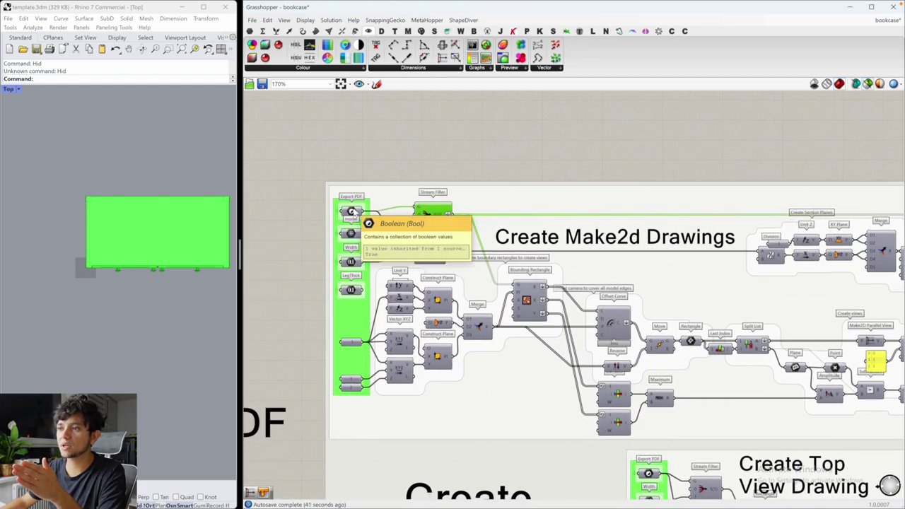
Step: Invert the Export PDF parameter in the Create Make2d Drawings group and inspect the components downstream
{"action": "right_click", "coordinate": [351, 211]}
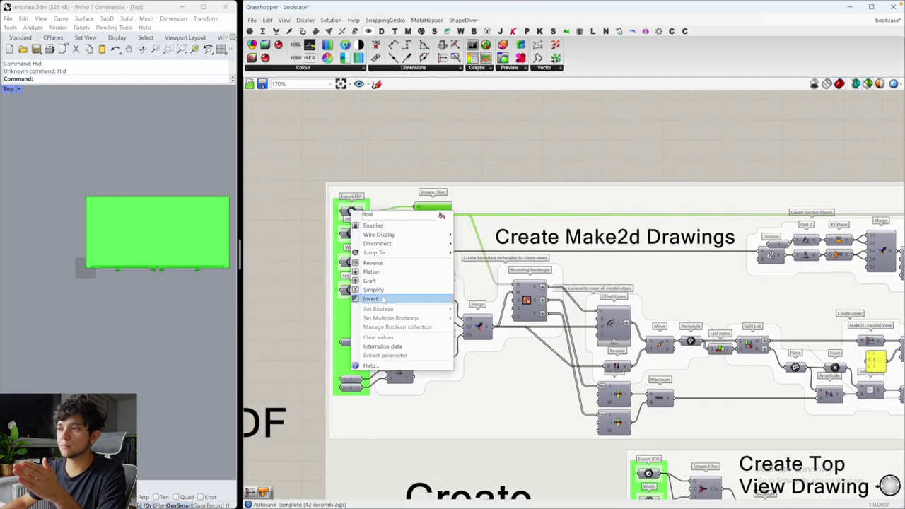
{"action": "left_click", "coordinate": [382, 298]}
{"action": "right_click_drag", "start_coordinate": [543, 238], "coordinate": [303, 209]}
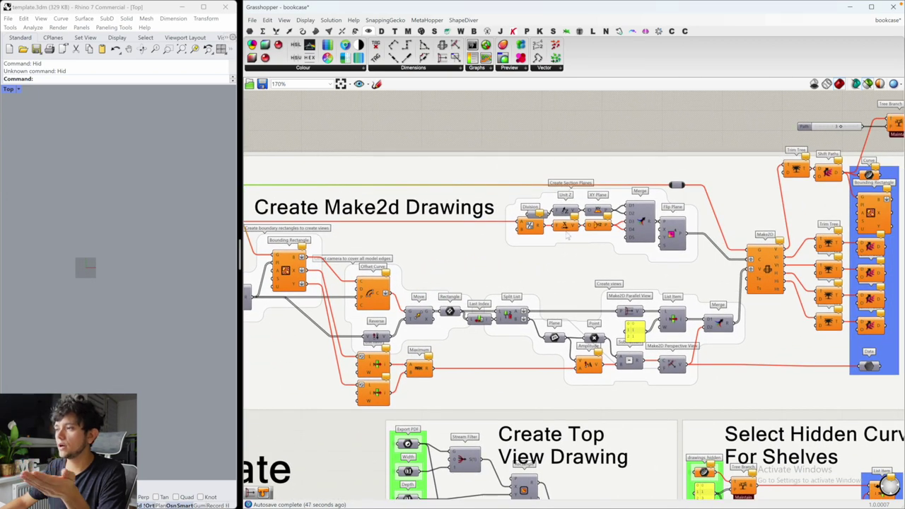
{"action": "right_click_drag", "start_coordinate": [747, 286], "coordinate": [840, 294]}
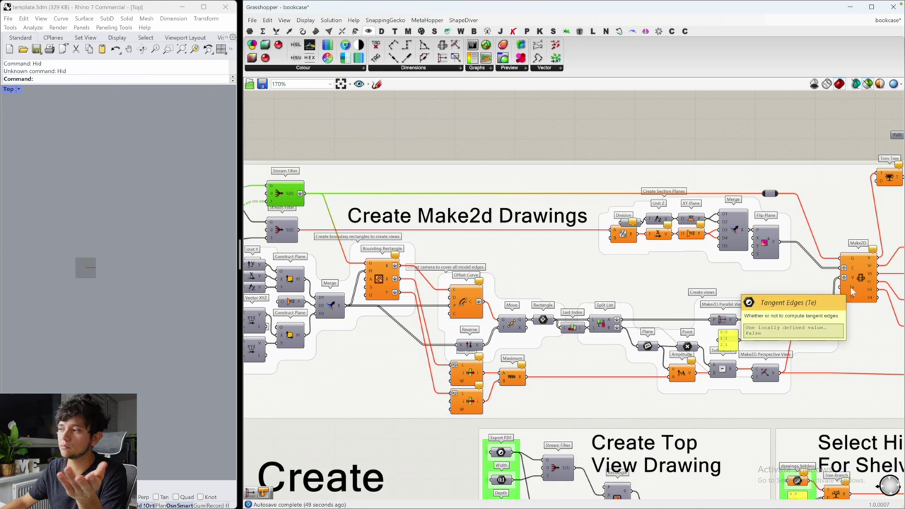
Step: Remove the inversion from the Export PDF parameter in the Create Make2d Drawings group
{"action": "right_click_drag", "start_coordinate": [432, 253], "coordinate": [613, 258]}
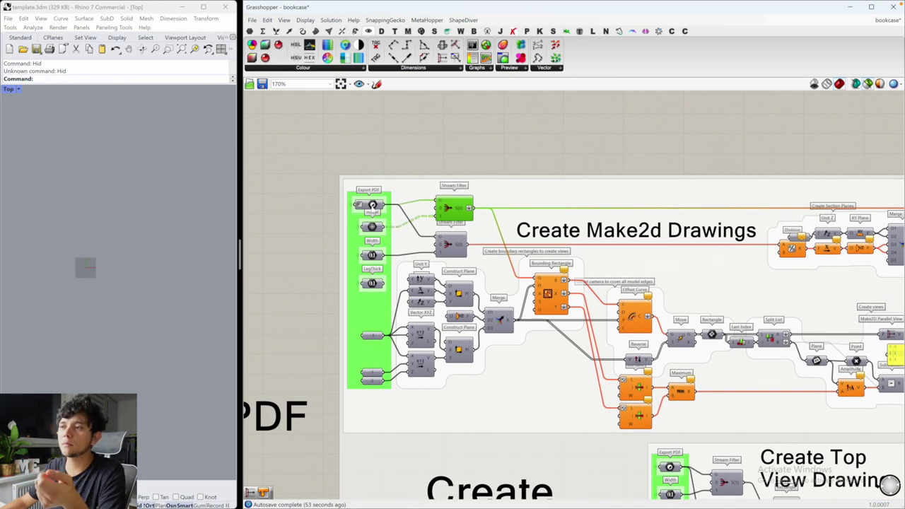
{"action": "right_click", "coordinate": [372, 205]}
{"action": "left_click", "coordinate": [394, 294]}
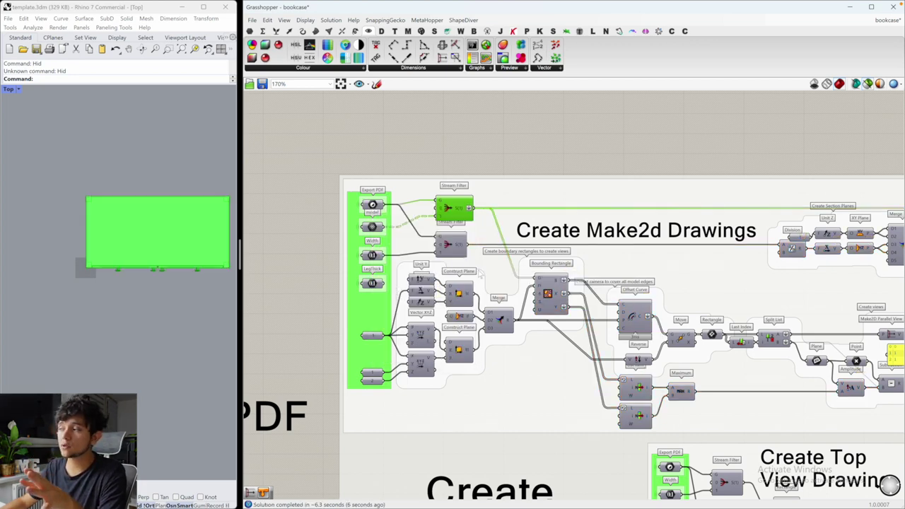
Step: Preview the bookcase drawings produced by the Make2D component in the Create Make2d Drawings group
{"action": "scroll", "coordinate": [487, 254], "scroll_direction": "down", "scroll_amount": 1}
{"action": "right_click_drag", "start_coordinate": [725, 298], "coordinate": [454, 246]}
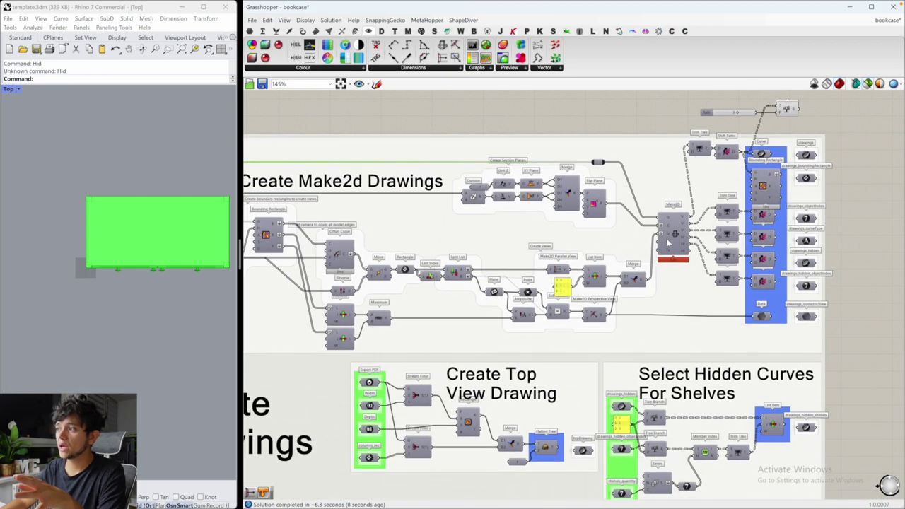
{"action": "left_click", "coordinate": [667, 244]}
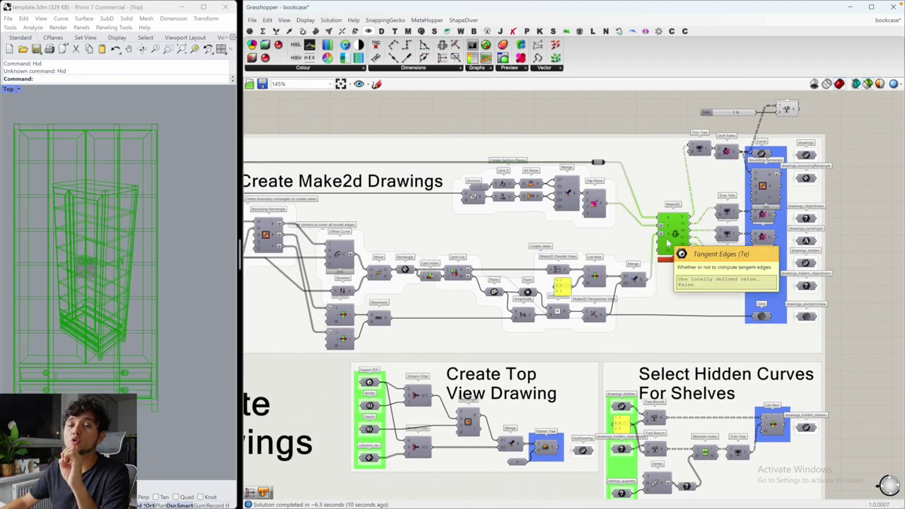
{"action": "right_click_drag", "start_coordinate": [679, 230], "coordinate": [628, 268]}
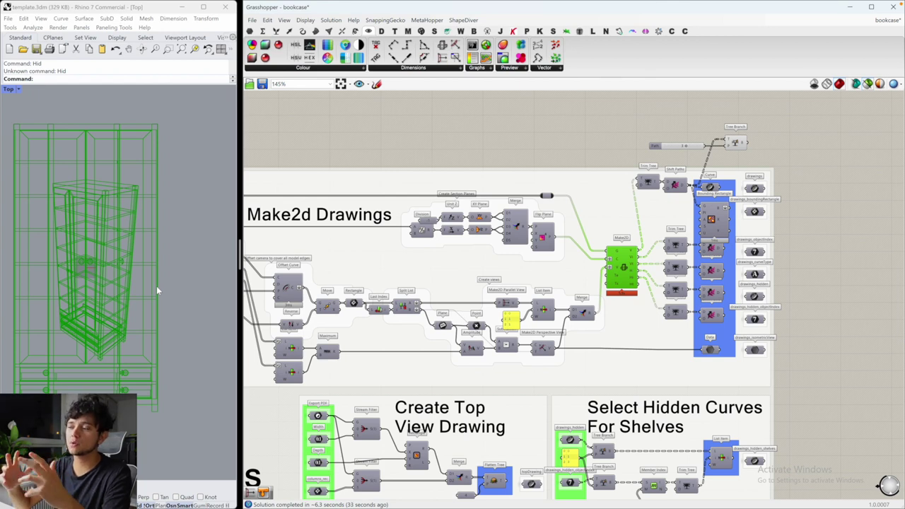
{"action": "right_click_drag", "start_coordinate": [606, 370], "coordinate": [730, 370]}
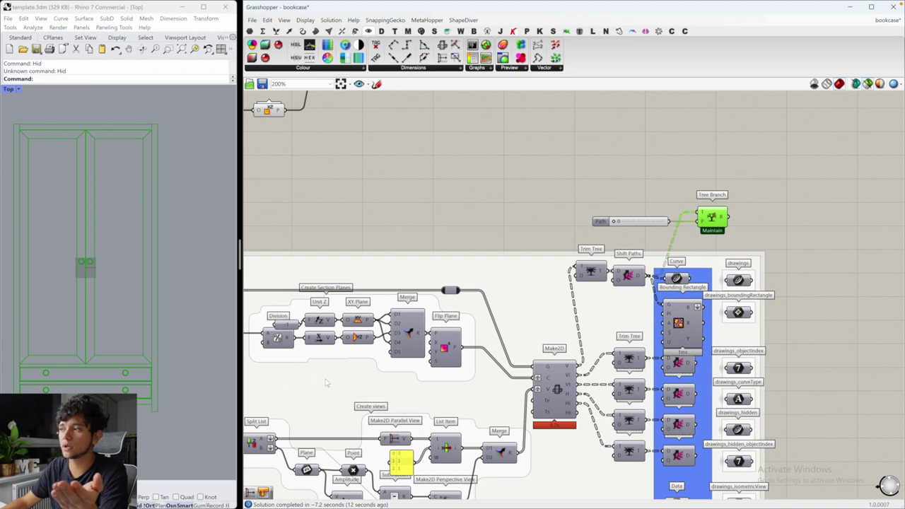
Step: Preview the Flatten Tree output of the Create Top View Drawing group and compare it with the whole definition's preview
{"action": "scroll", "coordinate": [326, 383], "scroll_direction": "down", "scroll_amount": 5}
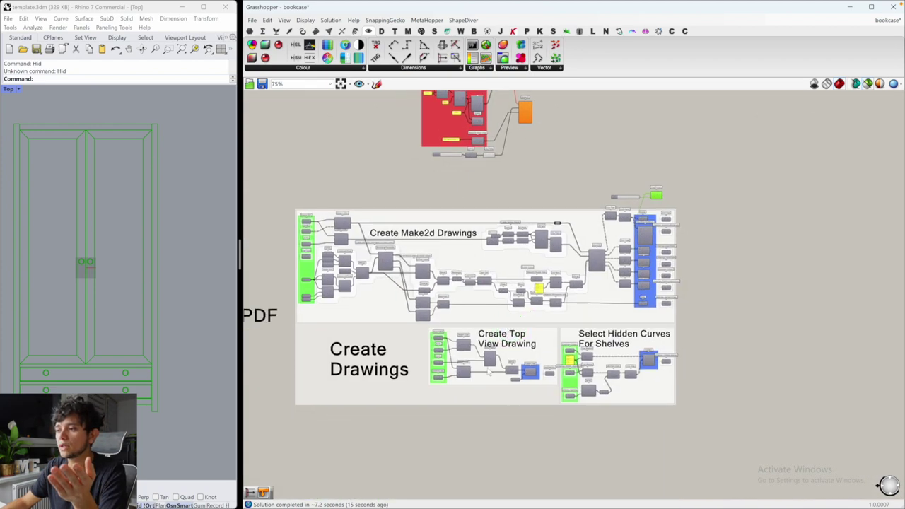
{"action": "scroll", "coordinate": [488, 369], "scroll_direction": "up", "scroll_amount": 5}
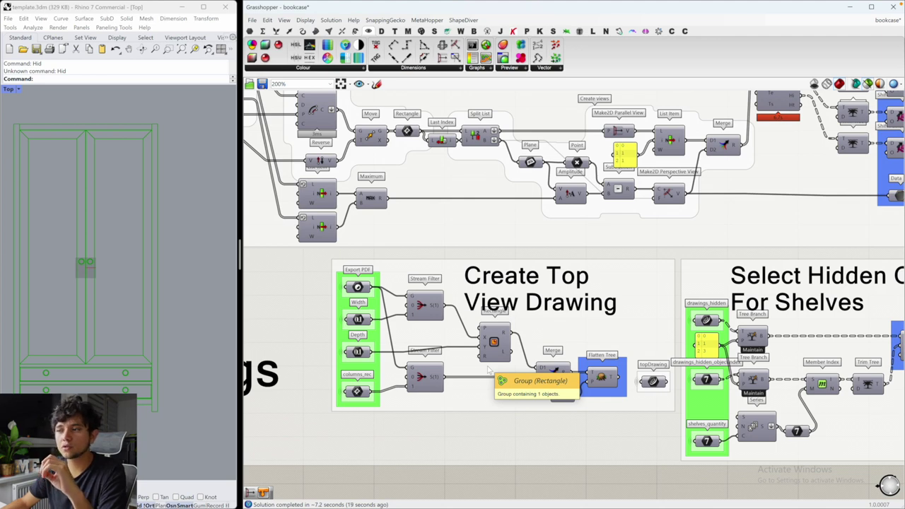
{"action": "left_click", "coordinate": [619, 387]}
{"action": "scroll", "coordinate": [125, 268], "scroll_direction": "down", "scroll_amount": 2}
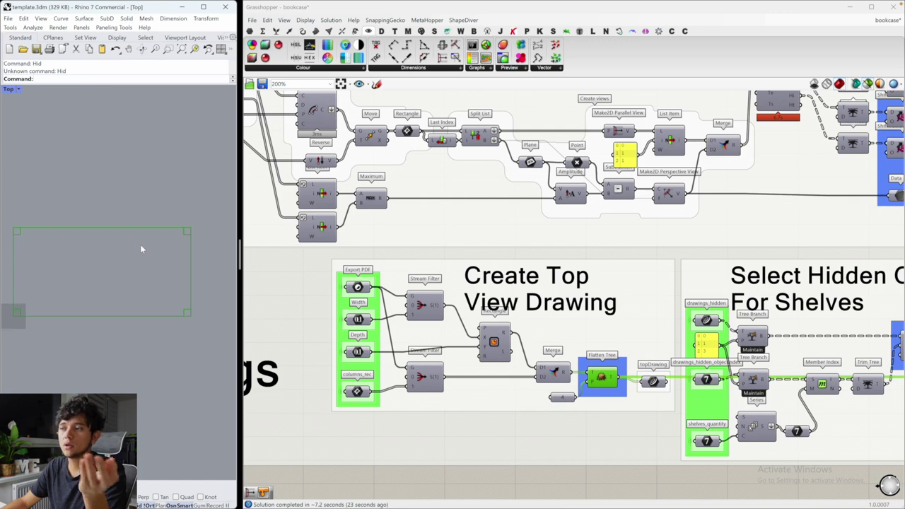
{"action": "right_click_drag", "start_coordinate": [141, 249], "coordinate": [152, 250]}
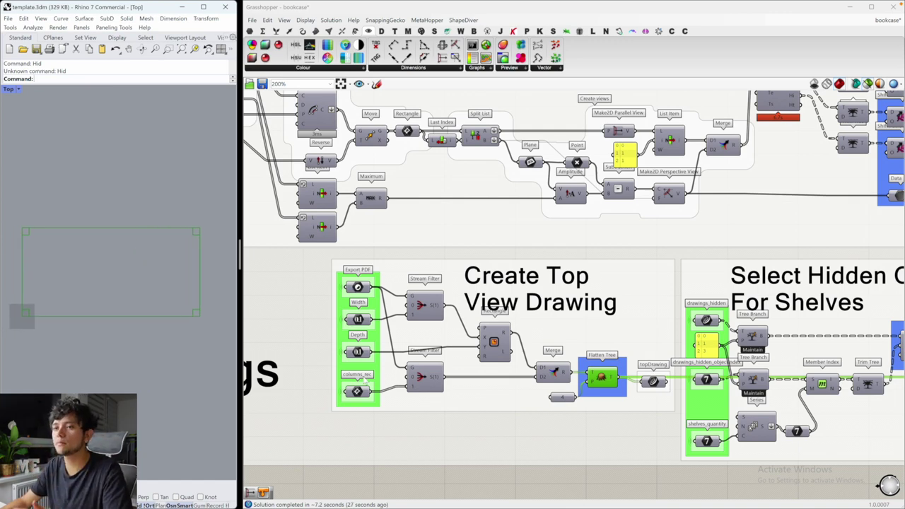
{"action": "left_click", "coordinate": [867, 83]}
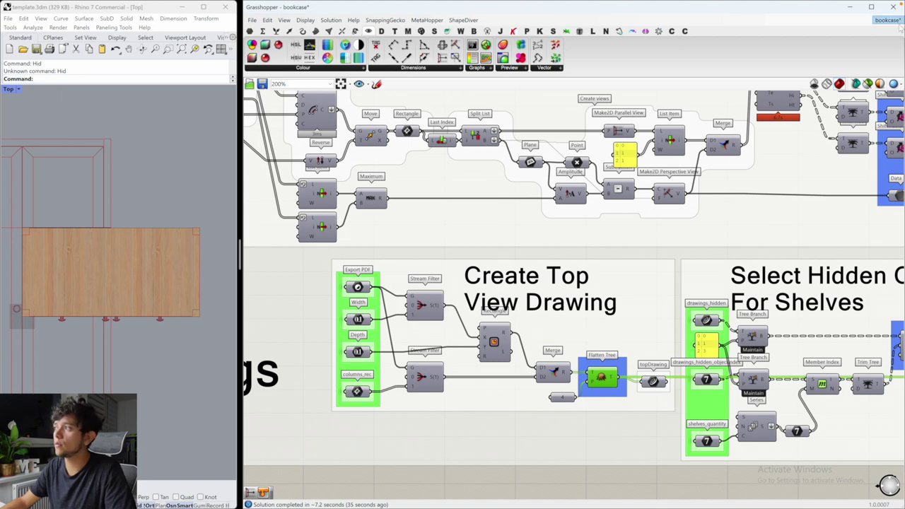
{"action": "left_click", "coordinate": [868, 83]}
Step: Preview the Rectangle component and the columns_rec parameter that make up the top view drawing
{"action": "left_click", "coordinate": [493, 341]}
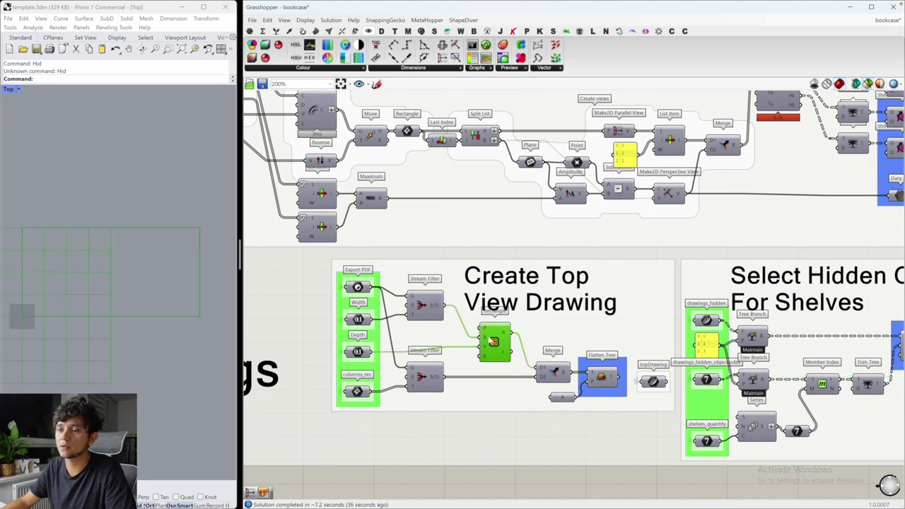
{"action": "left_click", "coordinate": [357, 392]}
{"action": "left_click_drag", "start_coordinate": [357, 393], "coordinate": [357, 394]}
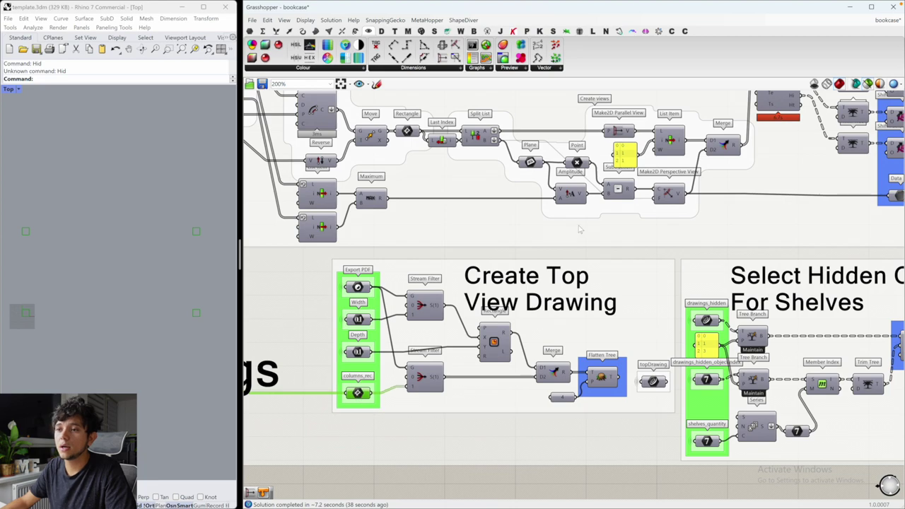
Step: Preview the mesh box, Mesh Join and Rectangle components in the Columns group to trace where columns_rec comes from
{"action": "scroll", "coordinate": [621, 229], "scroll_direction": "down", "scroll_amount": 8}
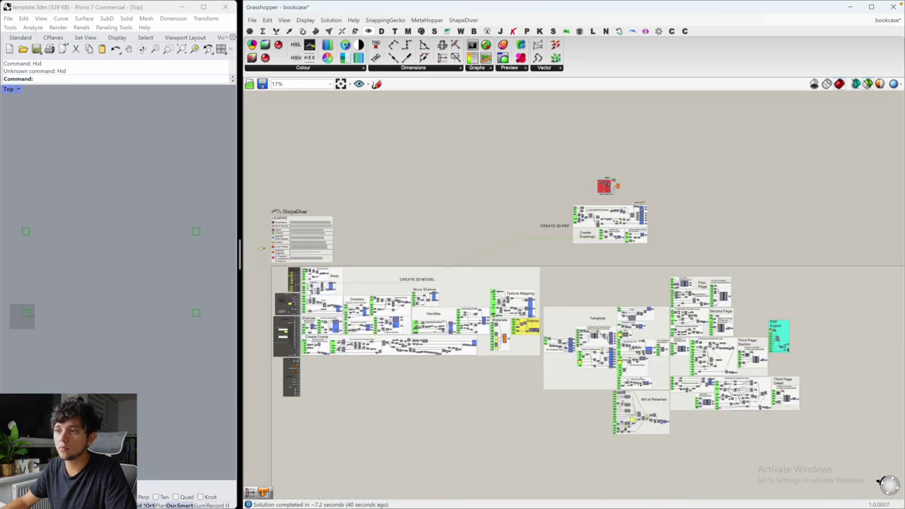
{"action": "scroll", "coordinate": [305, 286], "scroll_direction": "up", "scroll_amount": 8}
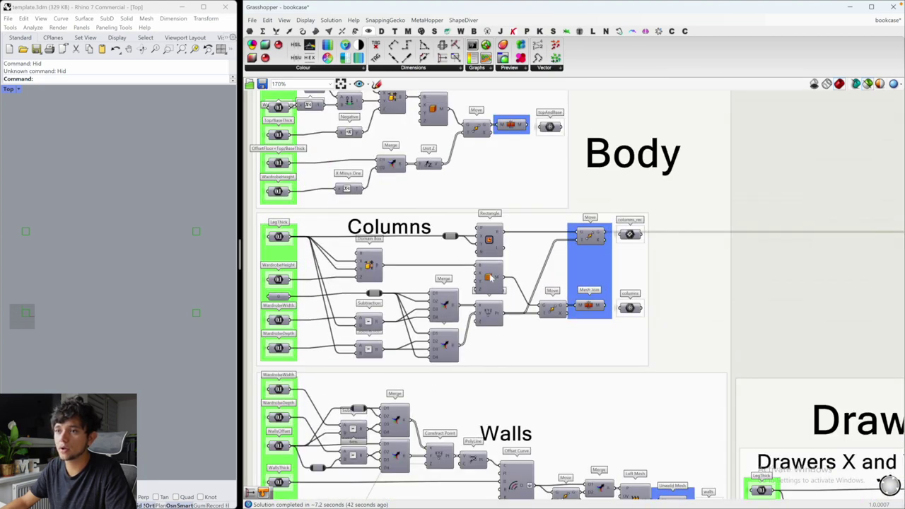
{"action": "left_click", "coordinate": [489, 277]}
{"action": "left_click", "coordinate": [586, 313]}
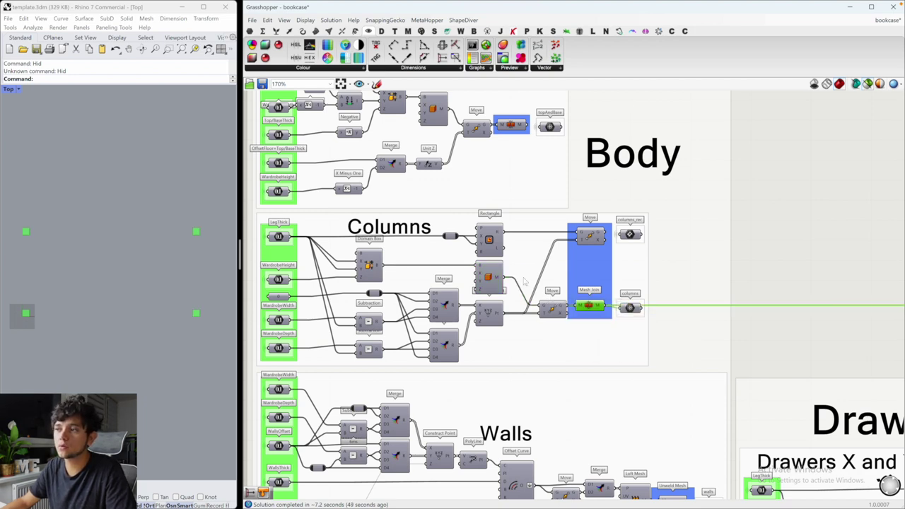
{"action": "left_click", "coordinate": [497, 245]}
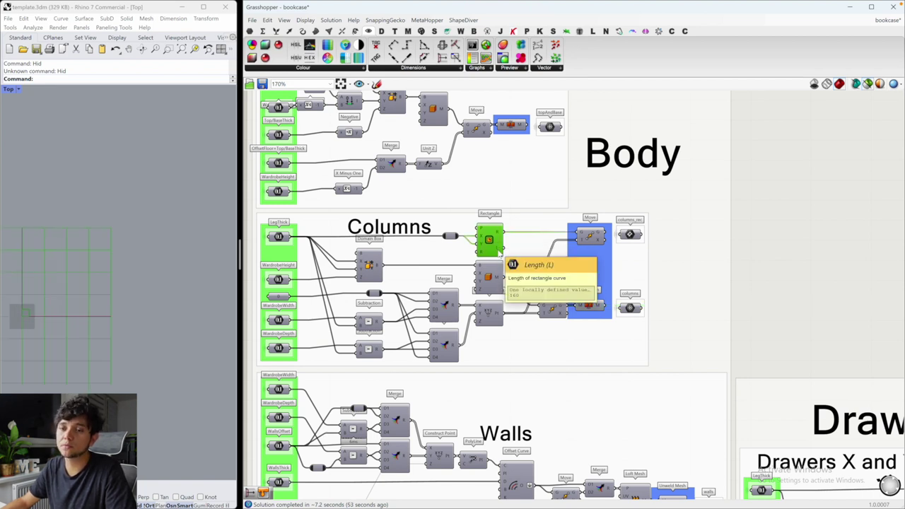
Step: Preview the Move component that places the column rectangles, and compare it with the Flatten Tree output in the Create Top View Drawing group
{"action": "left_click", "coordinate": [584, 236]}
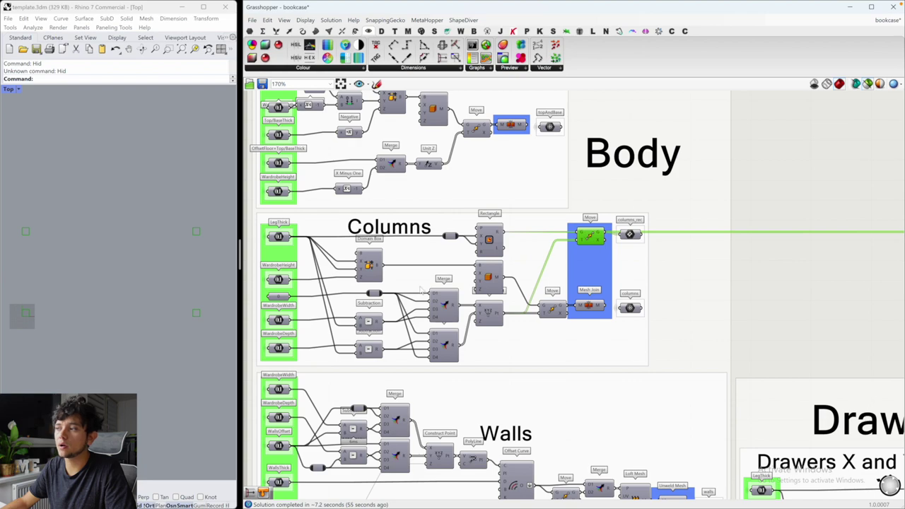
{"action": "scroll", "coordinate": [417, 279], "scroll_direction": "down", "scroll_amount": 3}
{"action": "scroll", "coordinate": [422, 287], "scroll_direction": "down", "scroll_amount": 4}
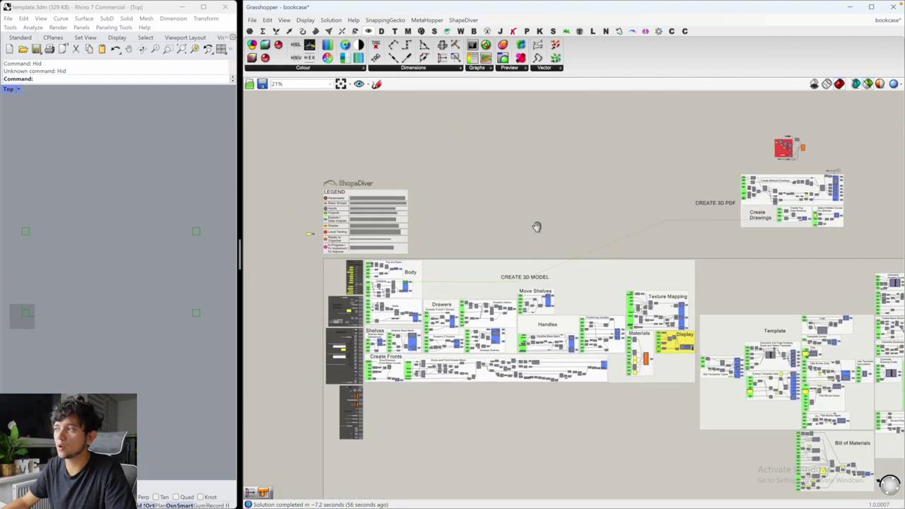
{"action": "scroll", "coordinate": [689, 230], "scroll_direction": "up", "scroll_amount": 2}
{"action": "scroll", "coordinate": [689, 230], "scroll_direction": "up", "scroll_amount": 5}
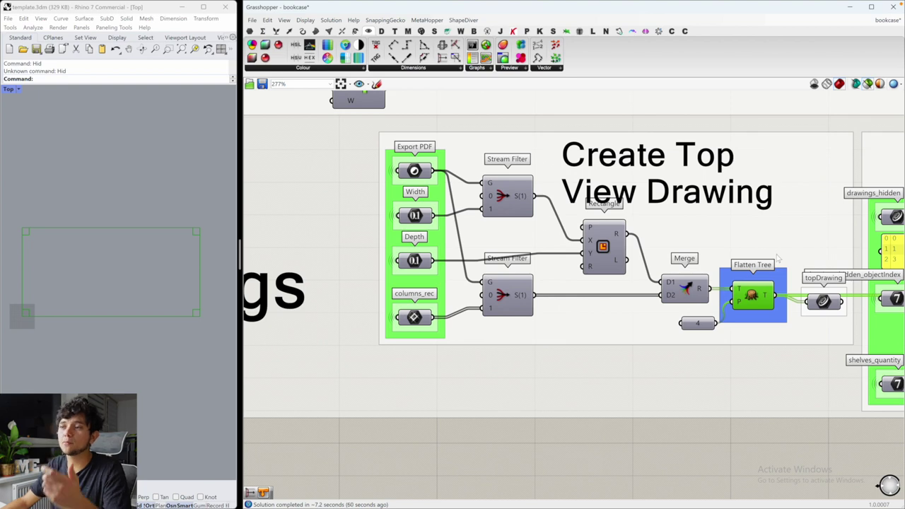
{"action": "right_click_drag", "start_coordinate": [535, 315], "coordinate": [505, 351]}
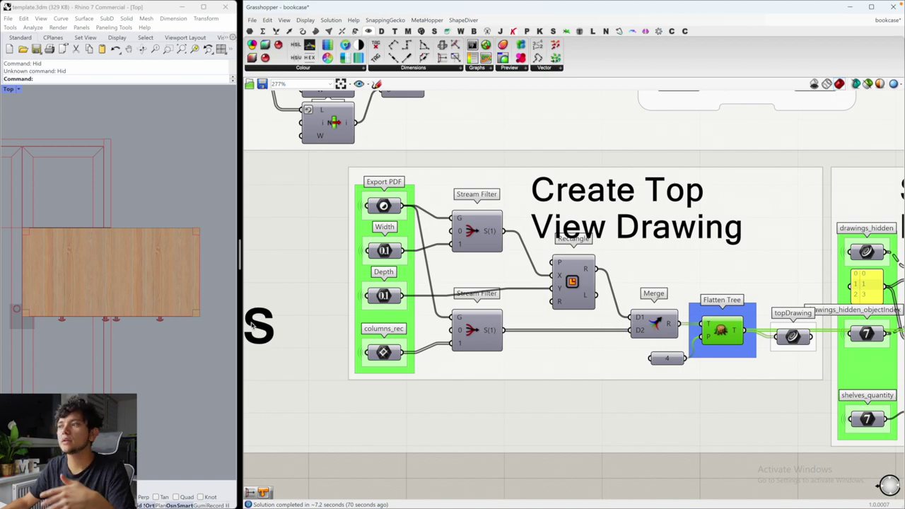
Step: Restrict the preview to selected objects and set the Tree Branch component's Path slider to 3 to preview the perspective drawing
{"action": "scroll", "coordinate": [421, 373], "scroll_direction": "down", "scroll_amount": 5}
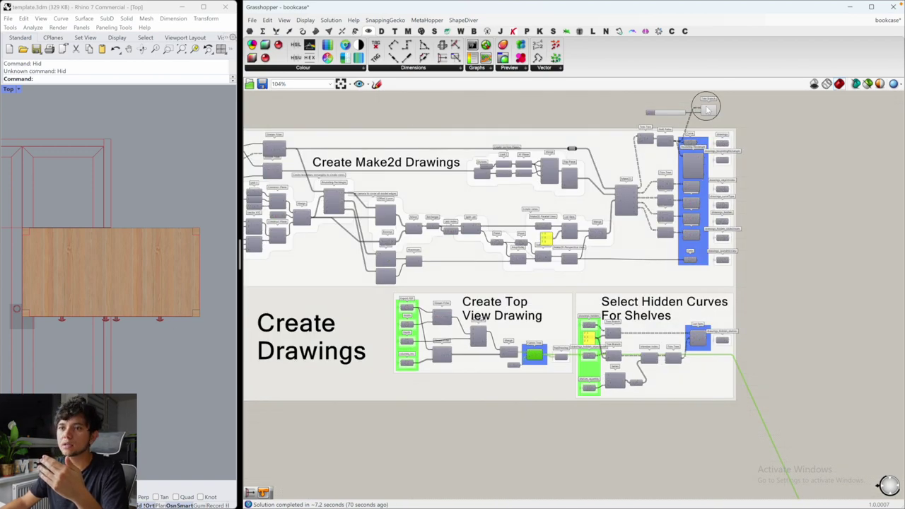
{"action": "scroll", "coordinate": [187, 304], "scroll_direction": "down", "scroll_amount": 2}
{"action": "left_click", "coordinate": [855, 84]}
{"action": "scroll", "coordinate": [673, 121], "scroll_direction": "up", "scroll_amount": 5}
{"action": "scroll", "coordinate": [674, 121], "scroll_direction": "up", "scroll_amount": 4}
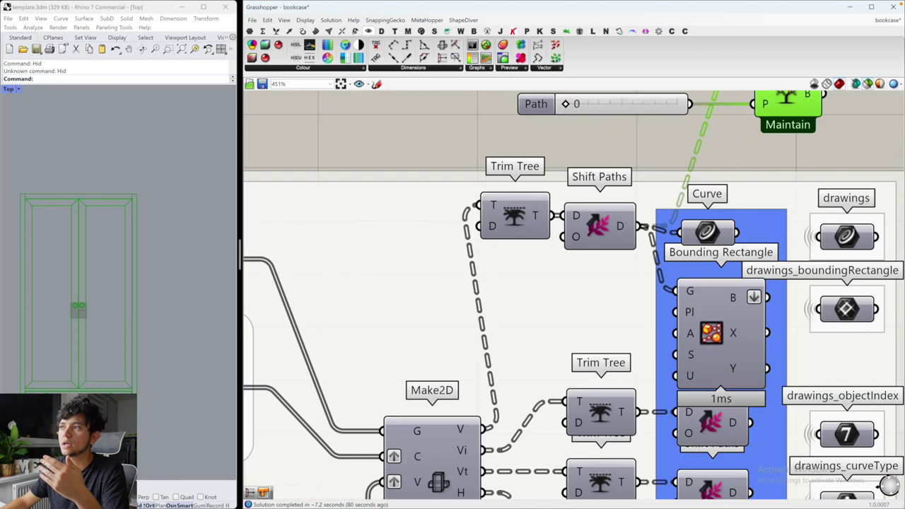
{"action": "left_click_drag", "start_coordinate": [504, 188], "coordinate": [571, 187]}
{"action": "scroll", "coordinate": [545, 409], "scroll_direction": "down", "scroll_amount": 5}
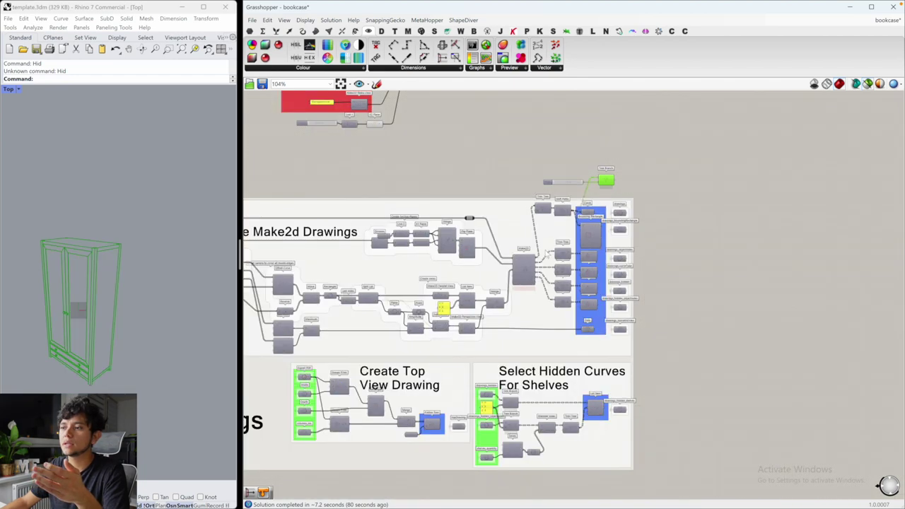
Step: Compare the Make2D preview with the Flatten Tree and Merge previews of the Create Top View Drawing group
{"action": "scroll", "coordinate": [536, 400], "scroll_direction": "up", "scroll_amount": 4}
{"action": "left_click", "coordinate": [535, 397]}
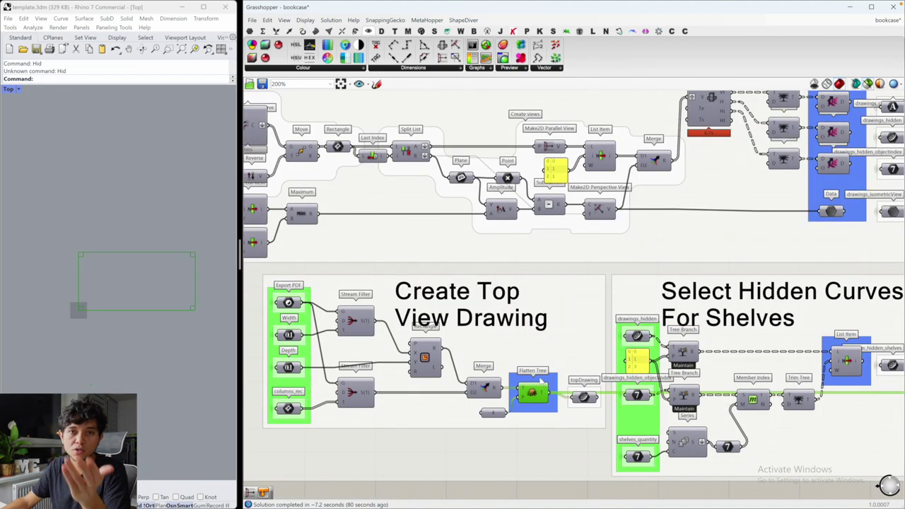
{"action": "scroll", "coordinate": [138, 308], "scroll_direction": "up", "scroll_amount": 2}
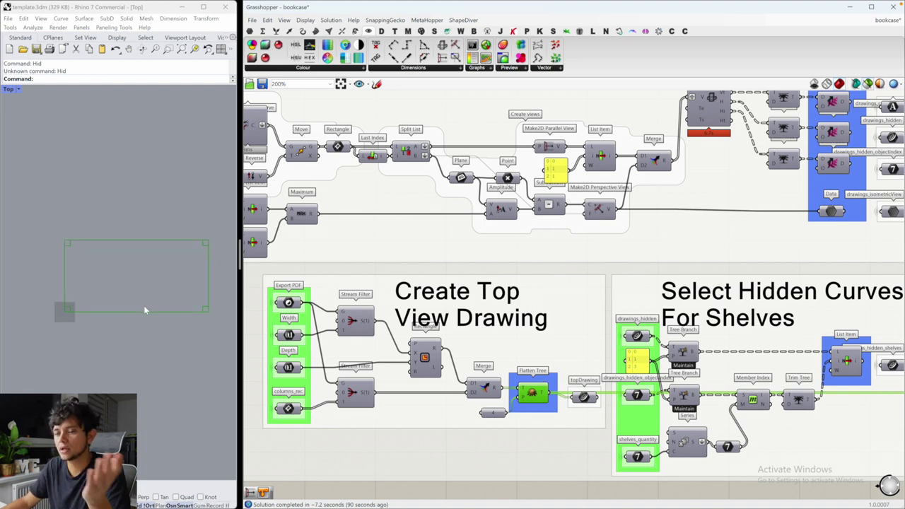
{"action": "right_click_drag", "start_coordinate": [141, 299], "coordinate": [115, 306]}
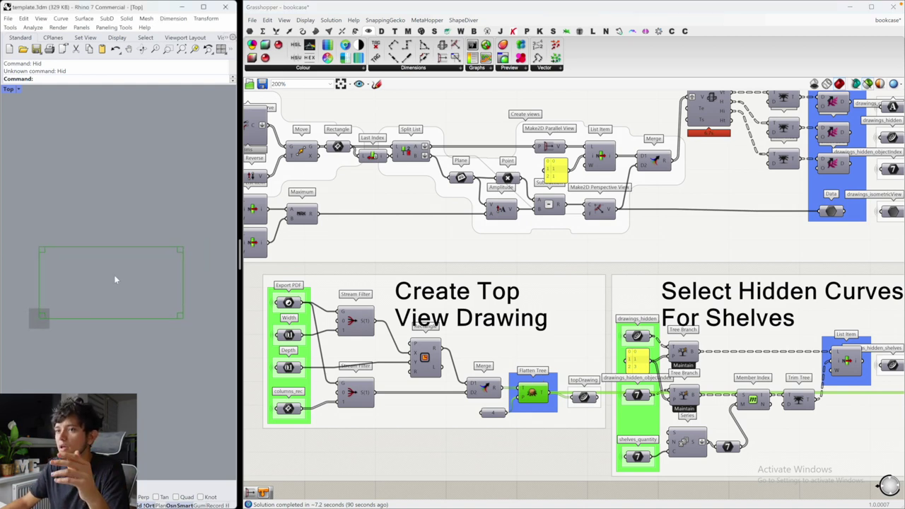
{"action": "right_click_drag", "start_coordinate": [488, 356], "coordinate": [375, 399]}
{"action": "left_click", "coordinate": [591, 134]}
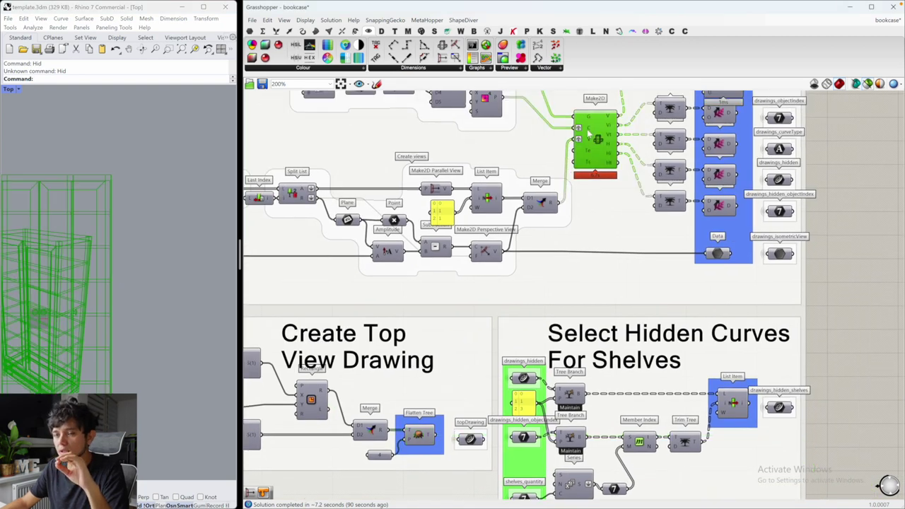
{"action": "left_click", "coordinate": [380, 427]}
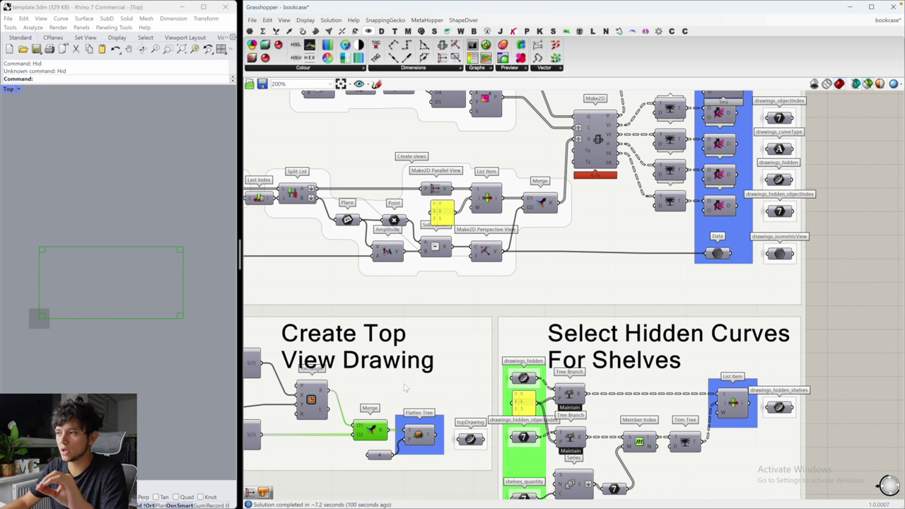
Step: Examine Make2D's visible curves through the Tree Branch, and preview its hidden curves through the Shift Paths component feeding drawings_hidden
{"action": "right_click_drag", "start_coordinate": [535, 303], "coordinate": [412, 451]}
{"action": "mouse_move", "coordinate": [494, 271]}
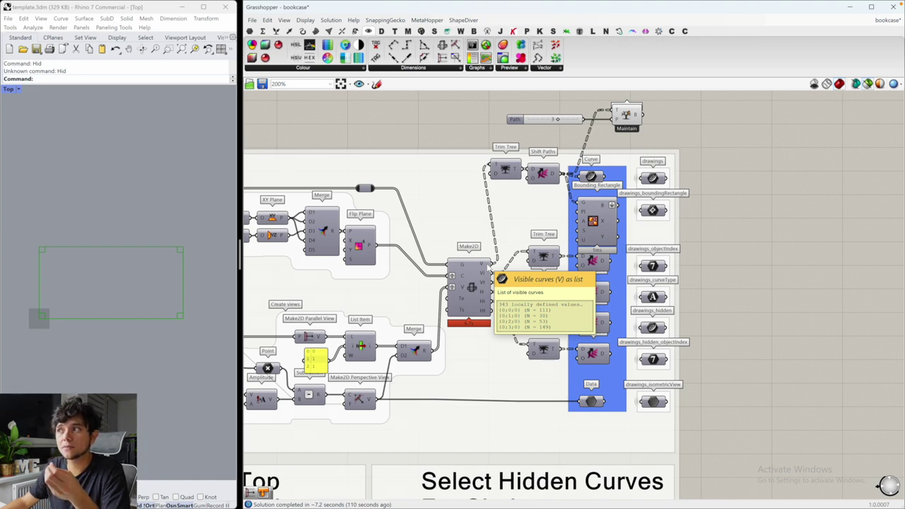
{"action": "left_click", "coordinate": [626, 116]}
{"action": "right_click_drag", "start_coordinate": [599, 131], "coordinate": [552, 195]}
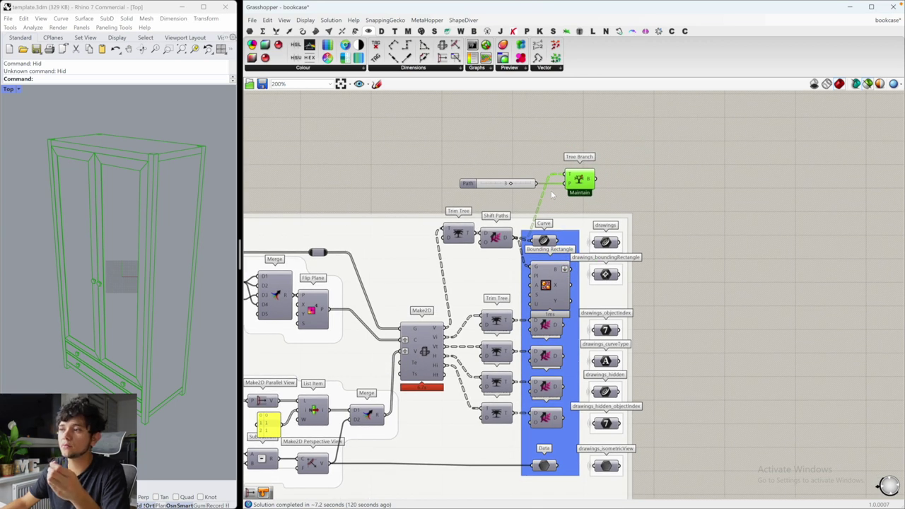
{"action": "mouse_move", "coordinate": [444, 359]}
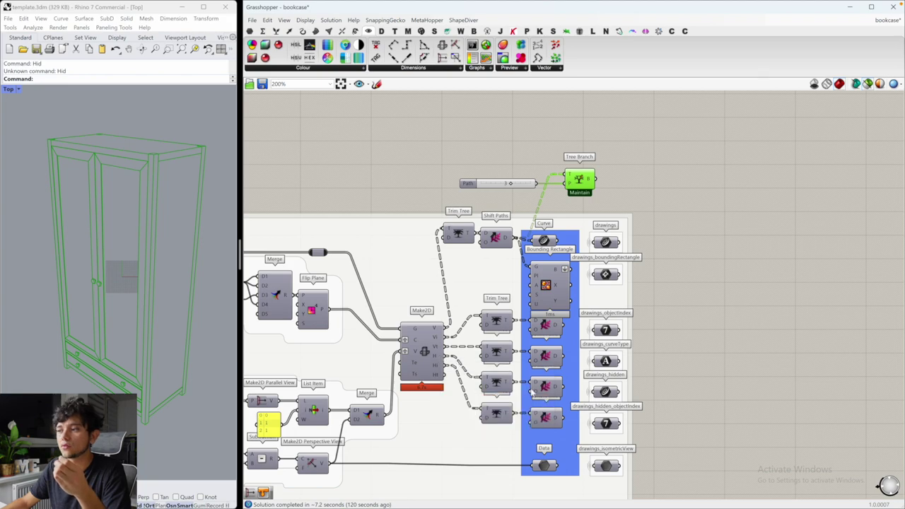
{"action": "left_click", "coordinate": [556, 394]}
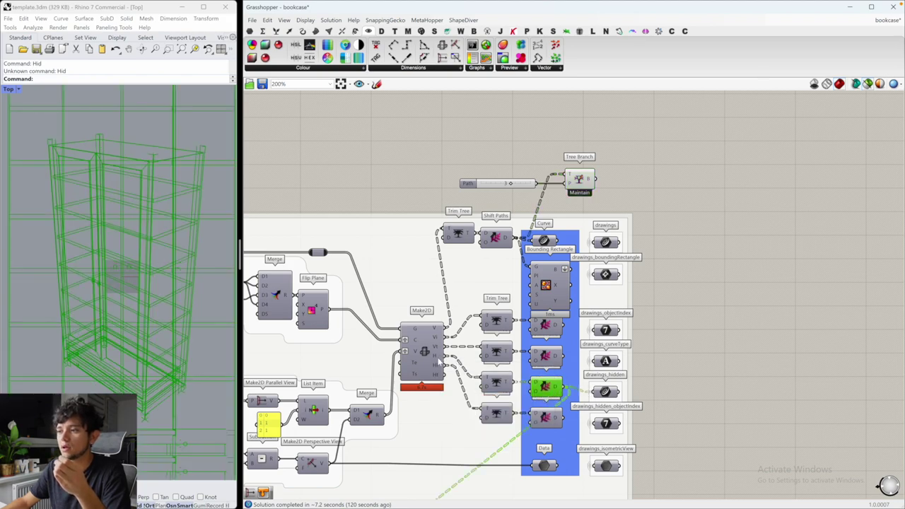
Step: Connect the hidden-curves Shift Paths output to the Tree Branch's tree input and preview the resulting branch
{"action": "scroll", "coordinate": [440, 361], "scroll_direction": "up", "scroll_amount": 3}
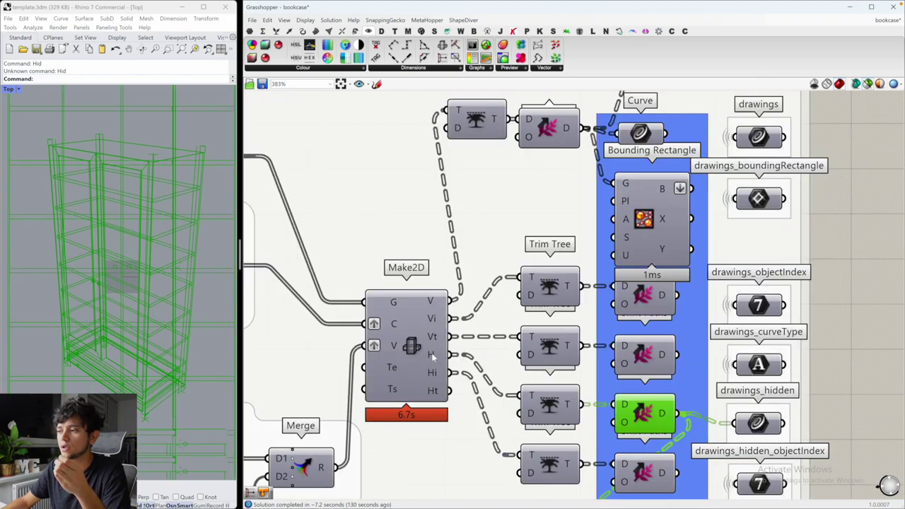
{"action": "scroll", "coordinate": [432, 359], "scroll_direction": "down", "scroll_amount": 2}
{"action": "left_click_drag", "start_coordinate": [609, 396], "coordinate": [614, 106]}
{"action": "left_click", "coordinate": [626, 112]}
{"action": "right_click_drag", "start_coordinate": [536, 117], "coordinate": [506, 157]}
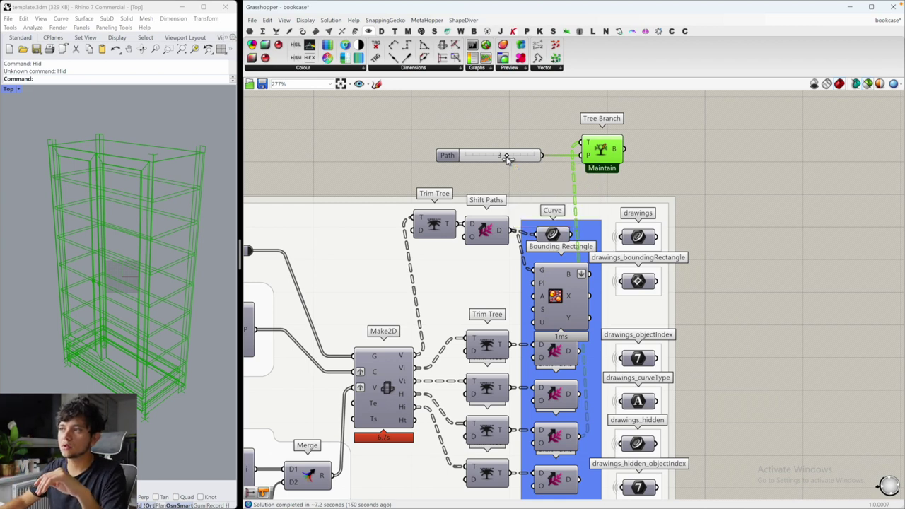
Step: Preview the hidden-curve drawings by setting the Path slider to 0 and back to 3
{"action": "left_click_drag", "start_coordinate": [506, 157], "coordinate": [453, 155]}
{"action": "scroll", "coordinate": [63, 261], "scroll_direction": "down", "scroll_amount": 5}
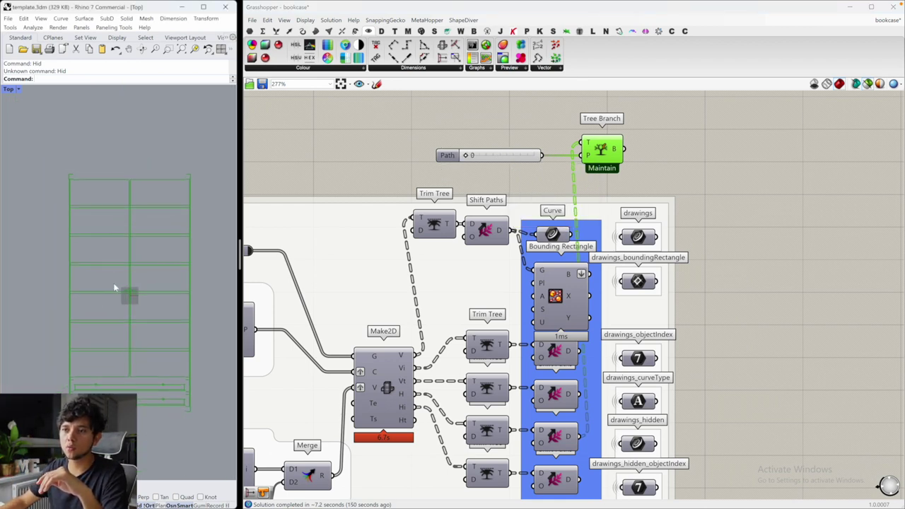
{"action": "left_click_drag", "start_coordinate": [468, 156], "coordinate": [505, 156]}
{"action": "scroll", "coordinate": [537, 177], "scroll_direction": "down", "scroll_amount": 1}
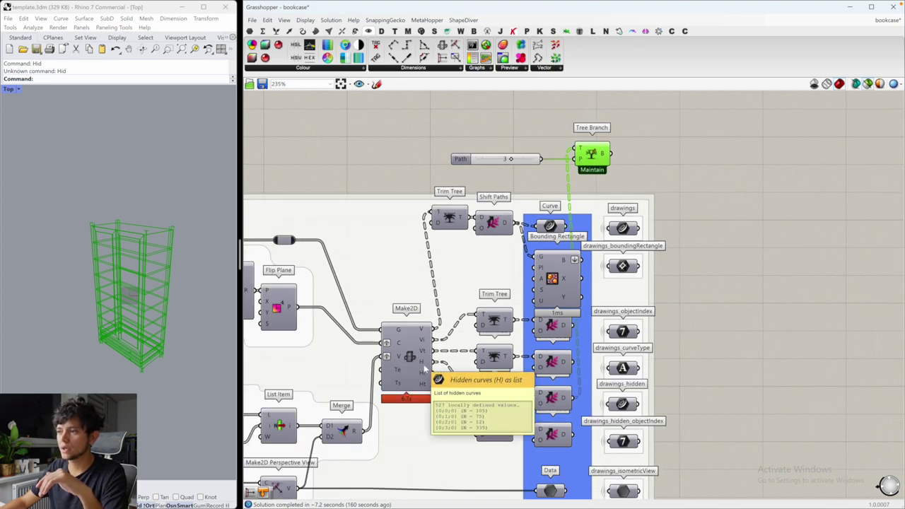
Step: Inspect the Shift Paths component feeding drawings_objectIndex and trace the indexed meshes back to the first Stream Filter in Create Make2d Drawings
{"action": "scroll", "coordinate": [452, 205], "scroll_direction": "down", "scroll_amount": 2}
{"action": "left_click", "coordinate": [526, 293]}
{"action": "right_click_drag", "start_coordinate": [526, 296], "coordinate": [536, 257]}
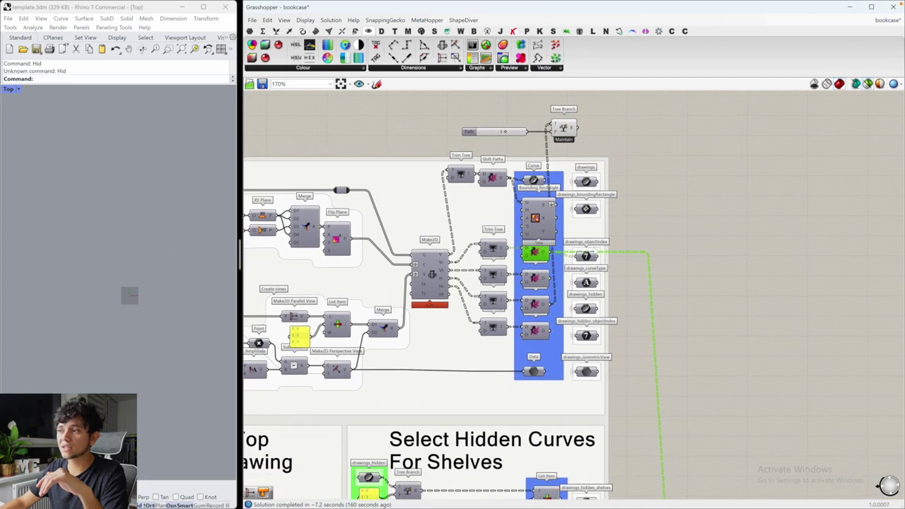
{"action": "right_click_drag", "start_coordinate": [336, 266], "coordinate": [643, 272]}
{"action": "right_click_drag", "start_coordinate": [424, 262], "coordinate": [591, 267]}
{"action": "right_click_drag", "start_coordinate": [256, 251], "coordinate": [421, 256]}
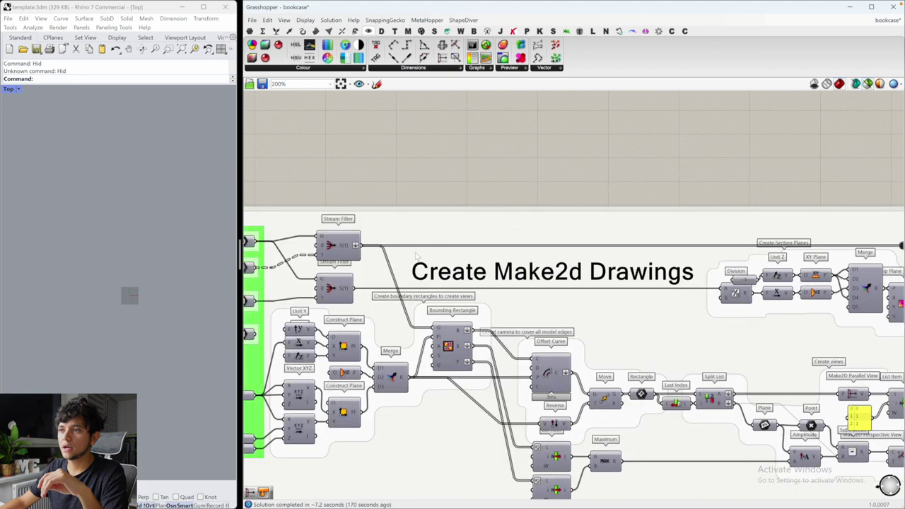
{"action": "mouse_move", "coordinate": [348, 251]}
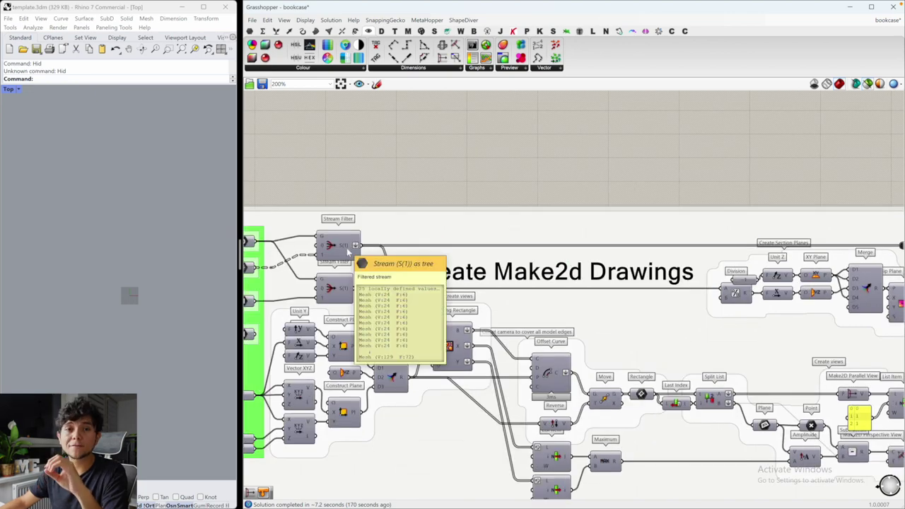
{"action": "left_click", "coordinate": [334, 245]}
Step: Follow the filtered meshes through Make2D to the Shift Paths component that outputs the visible curves' object indices
{"action": "right_click_drag", "start_coordinate": [735, 353], "coordinate": [564, 326]}
{"action": "scroll", "coordinate": [676, 345], "scroll_direction": "up", "scroll_amount": 2}
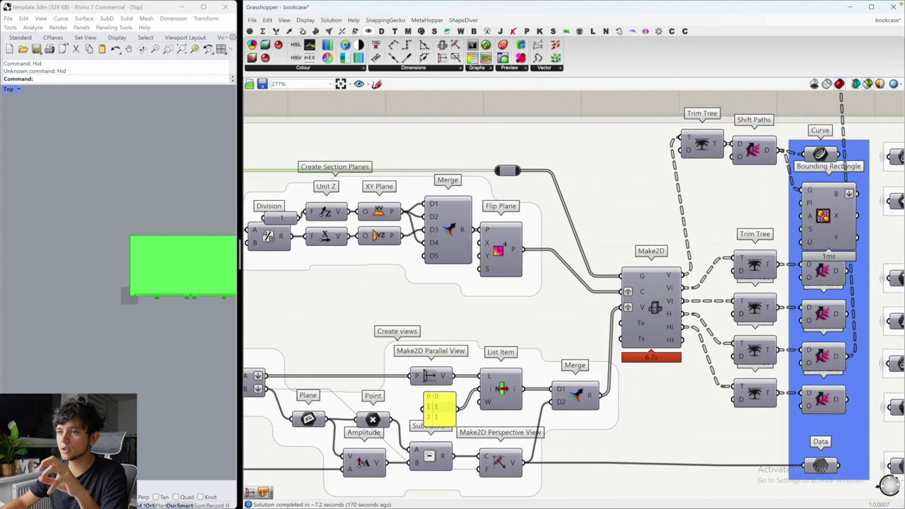
{"action": "right_click_drag", "start_coordinate": [612, 286], "coordinate": [411, 243]}
{"action": "right_click_drag", "start_coordinate": [664, 246], "coordinate": [609, 308]}
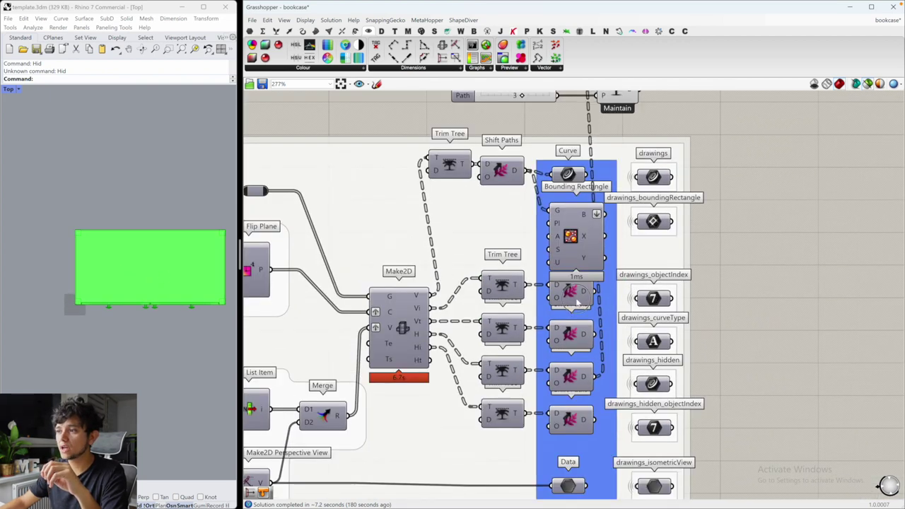
{"action": "left_click", "coordinate": [579, 302]}
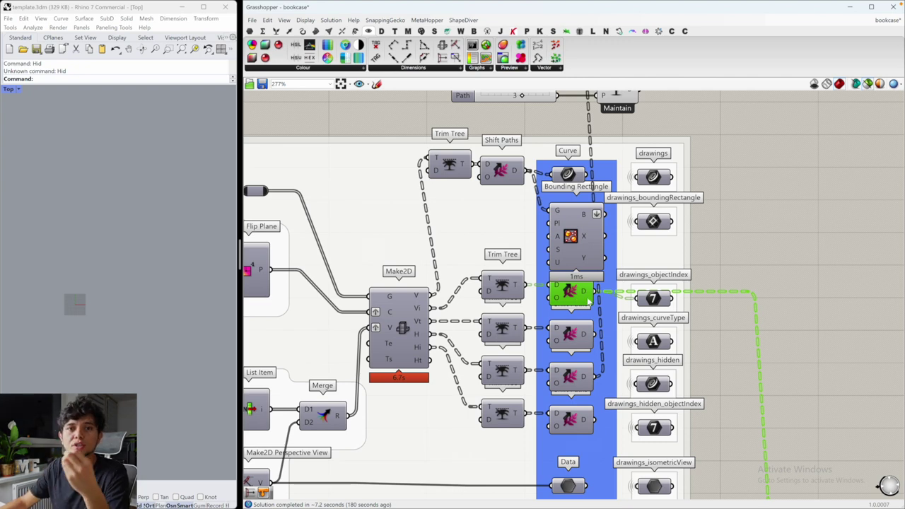
Step: Preview the Tree Branch fed by the drawings parameter in the Extract Drawer Detail group
{"action": "scroll", "coordinate": [626, 365], "scroll_direction": "down", "scroll_amount": 10}
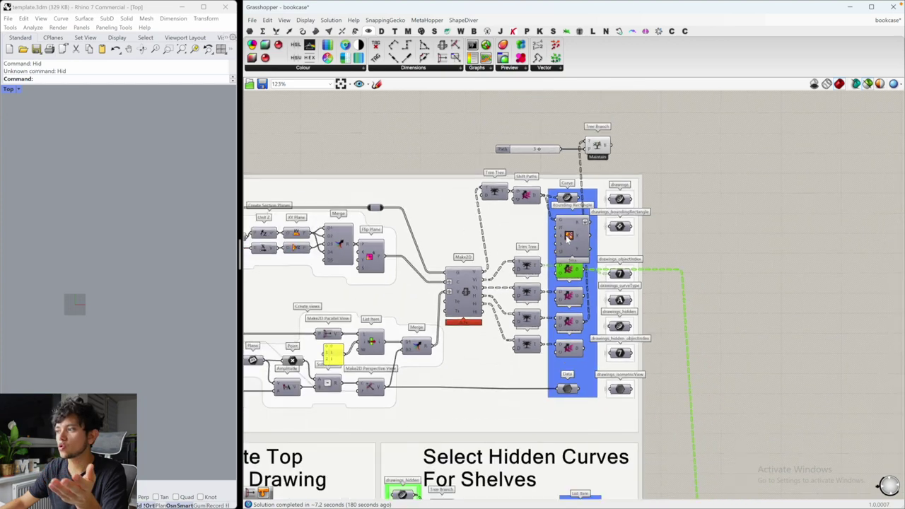
{"action": "scroll", "coordinate": [551, 375], "scroll_direction": "up", "scroll_amount": 10}
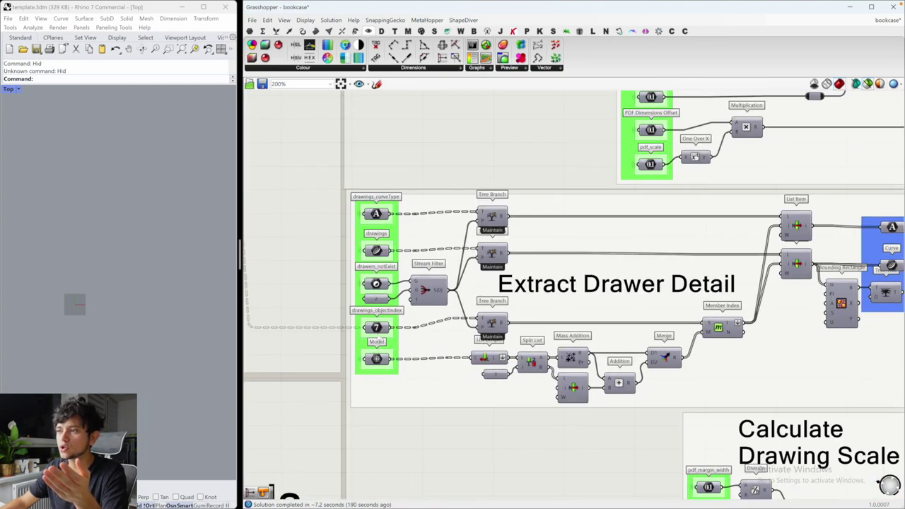
{"action": "left_click", "coordinate": [492, 256]}
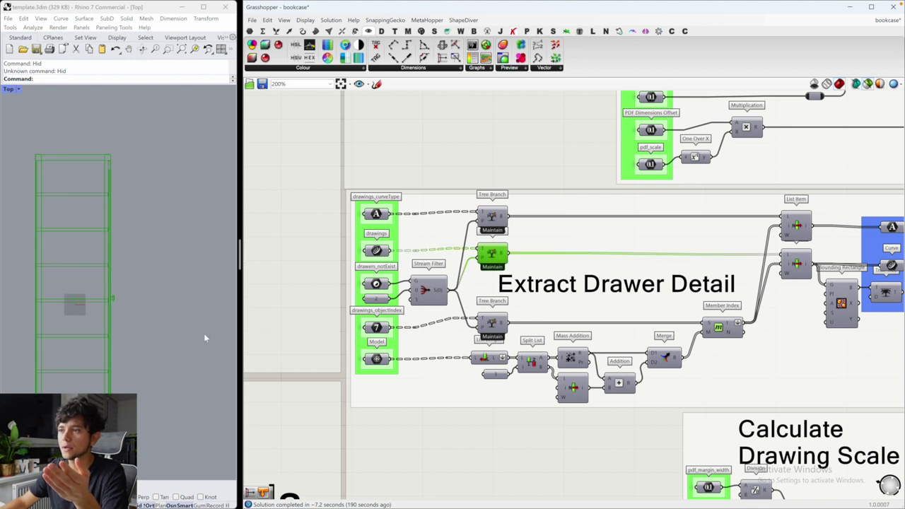
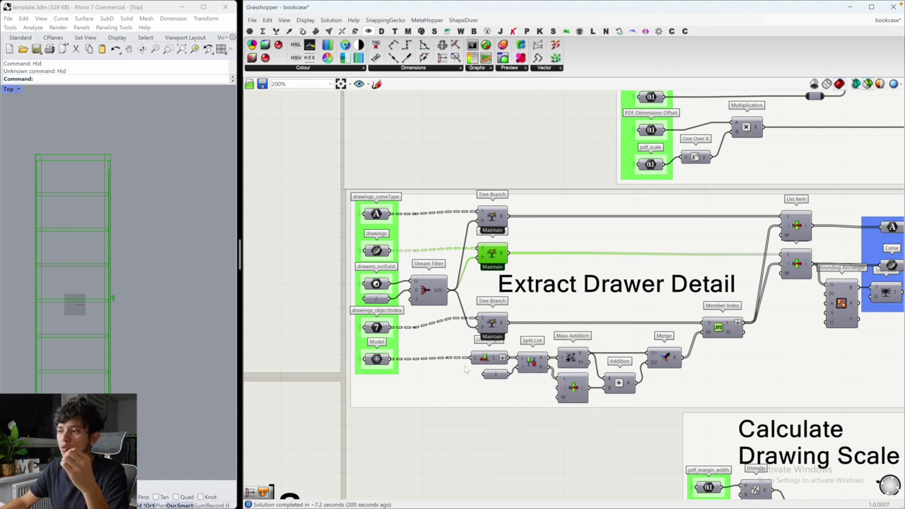
Step: Preview the Model mesh of the Extract Drawer Detail group in a maximized Perspective viewport, examining the drawers and the index-merging components
{"action": "left_click", "coordinate": [377, 359]}
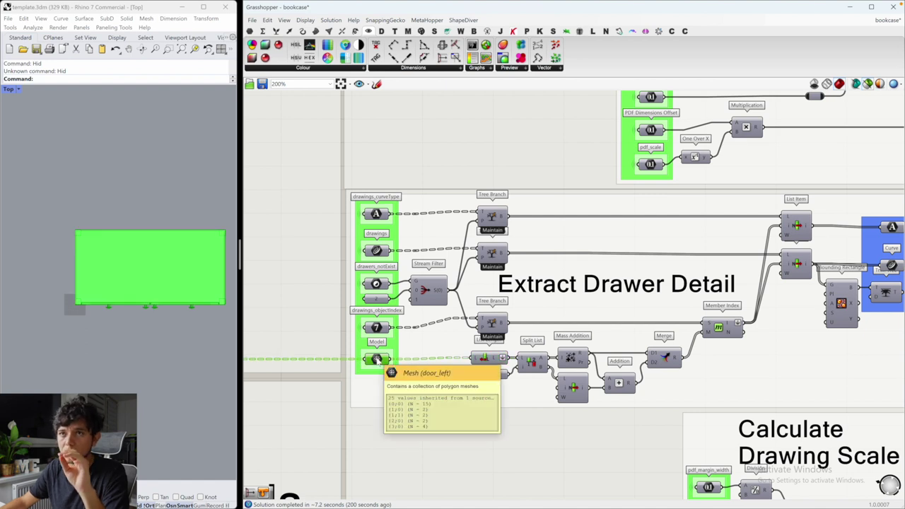
{"action": "double_click", "coordinate": [18, 90]}
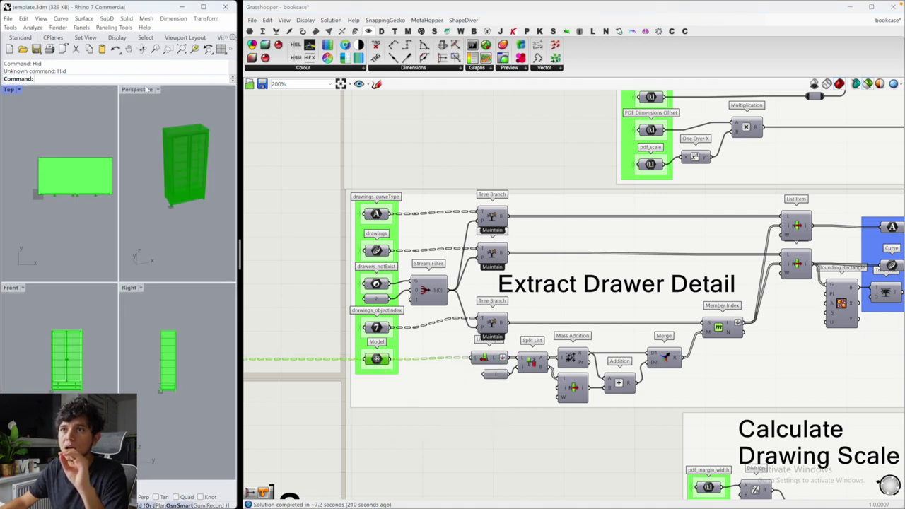
{"action": "double_click", "coordinate": [133, 89]}
{"action": "scroll", "coordinate": [177, 259], "scroll_direction": "up", "scroll_amount": 8}
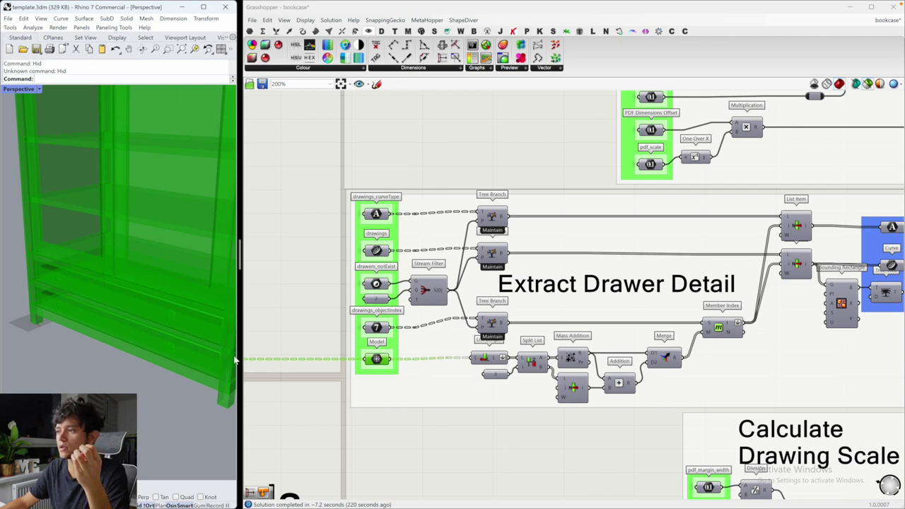
{"action": "right_click_drag", "start_coordinate": [578, 339], "coordinate": [506, 330]}
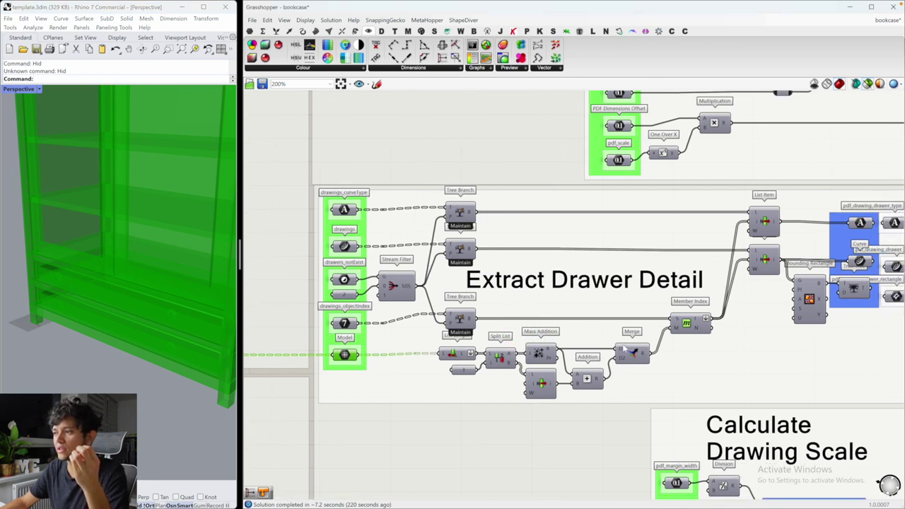
{"action": "mouse_move", "coordinate": [649, 356]}
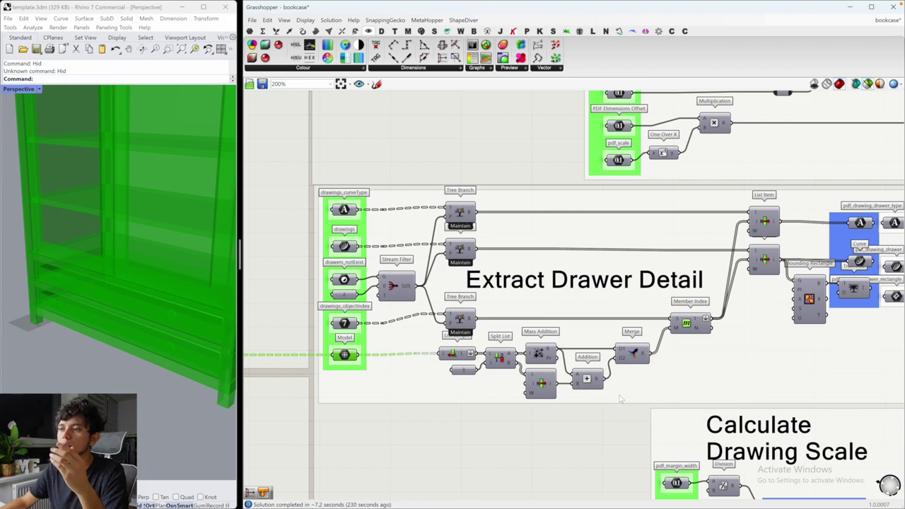
Step: Preview the Disjoint Mesh, Doors and Drawers meshes feeding the Entwine component in the Display group
{"action": "scroll", "coordinate": [649, 357], "scroll_direction": "down", "scroll_amount": 10}
{"action": "scroll", "coordinate": [443, 308], "scroll_direction": "up", "scroll_amount": 10}
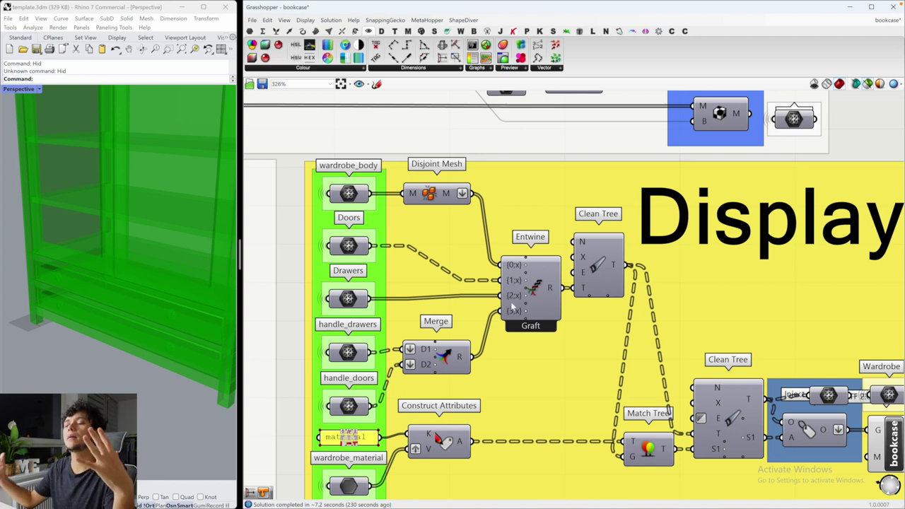
{"action": "mouse_move", "coordinate": [513, 305]}
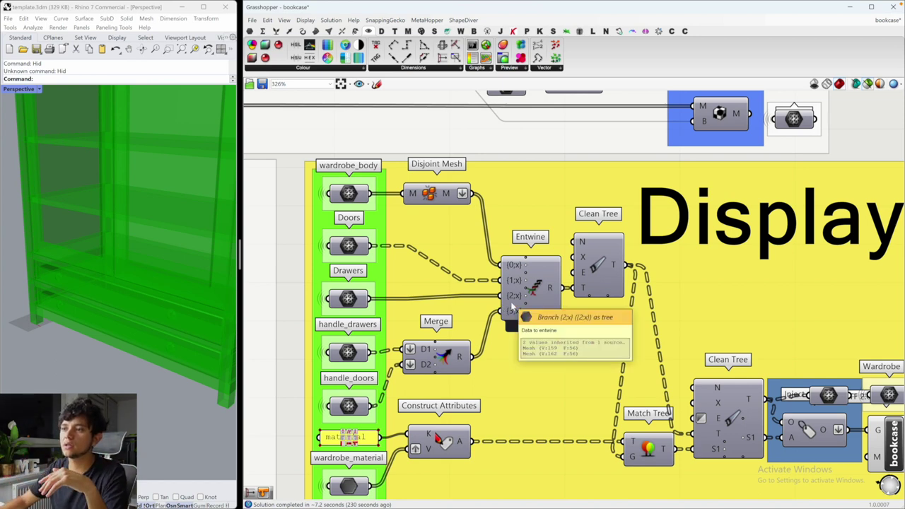
{"action": "left_click", "coordinate": [437, 197]}
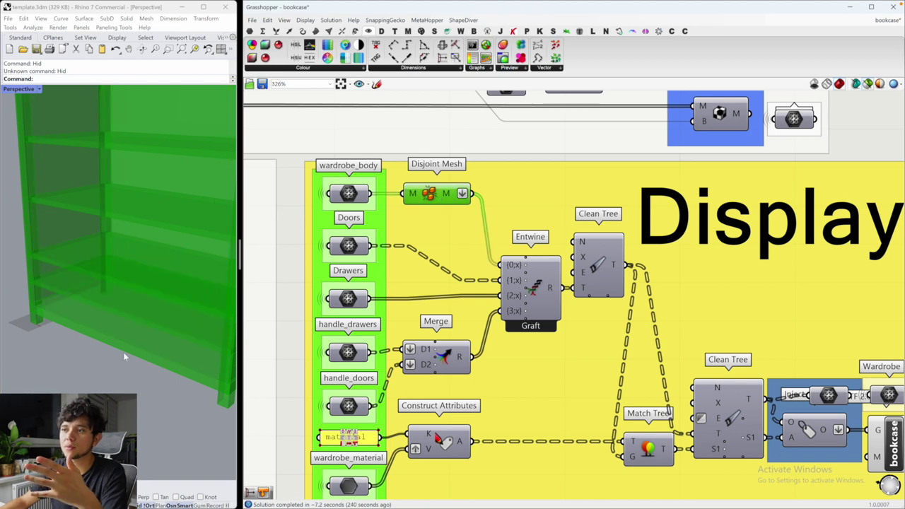
{"action": "right_click_drag", "start_coordinate": [207, 306], "coordinate": [276, 318]}
{"action": "left_click", "coordinate": [352, 248]}
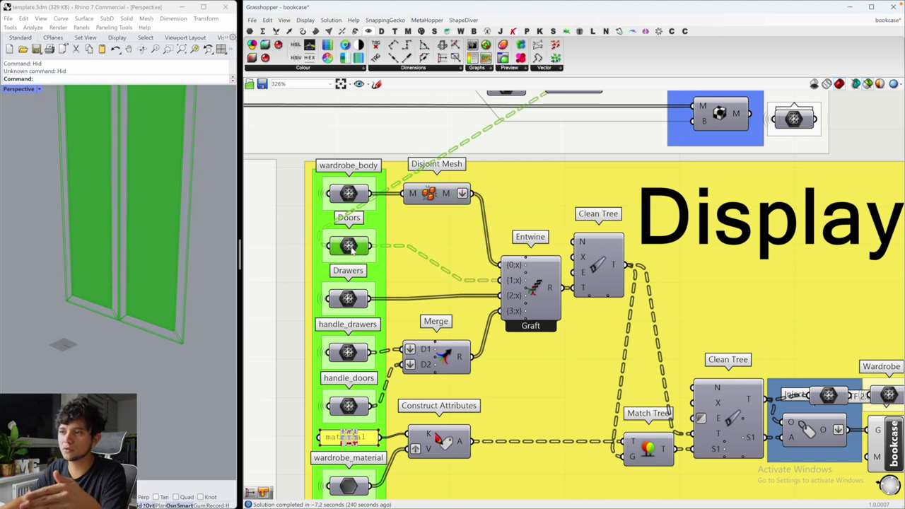
{"action": "left_click", "coordinate": [348, 300]}
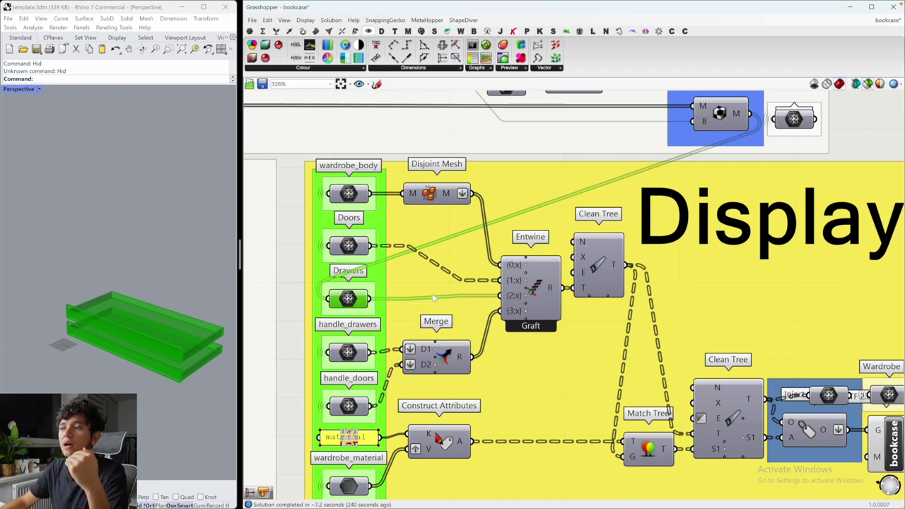
Step: Inspect the List Length and Merge outputs that compute the drawer indices in the Extract Drawer Detail group
{"action": "scroll", "coordinate": [390, 280], "scroll_direction": "down", "scroll_amount": 10}
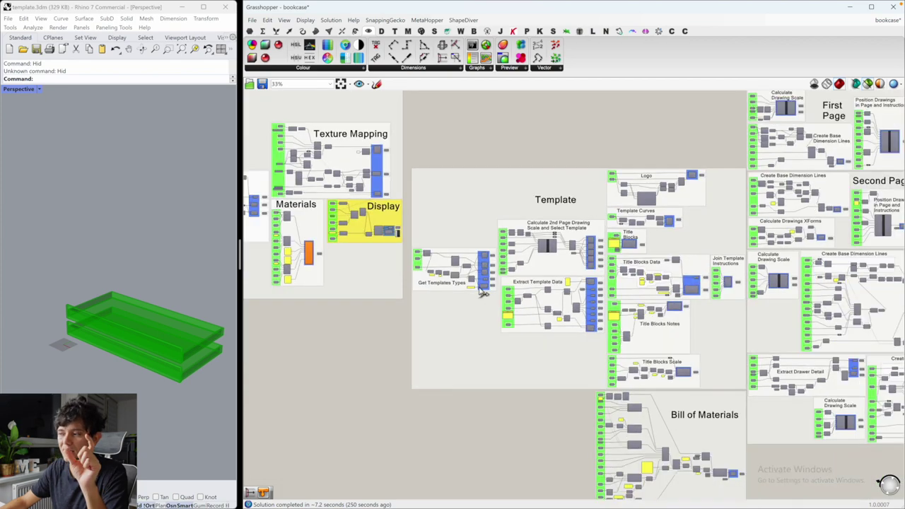
{"action": "right_click_drag", "start_coordinate": [430, 234], "coordinate": [282, 162]}
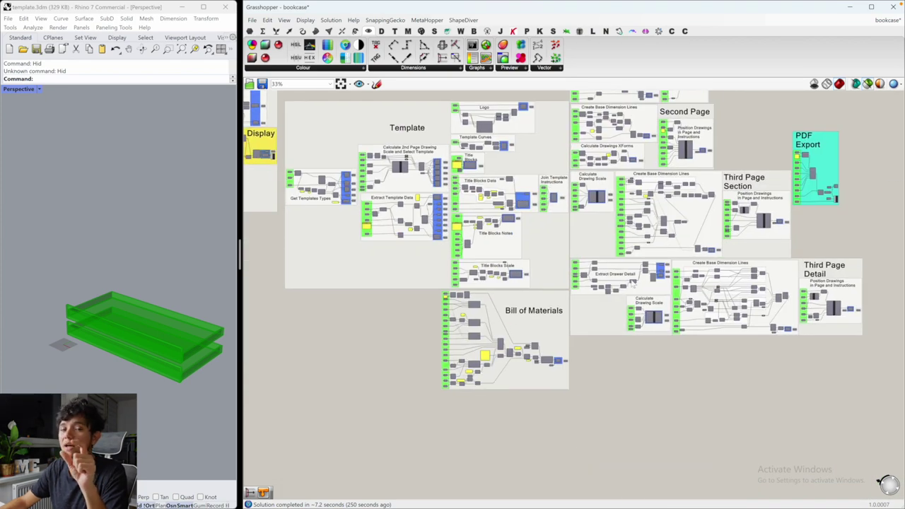
{"action": "scroll", "coordinate": [623, 285], "scroll_direction": "up", "scroll_amount": 8}
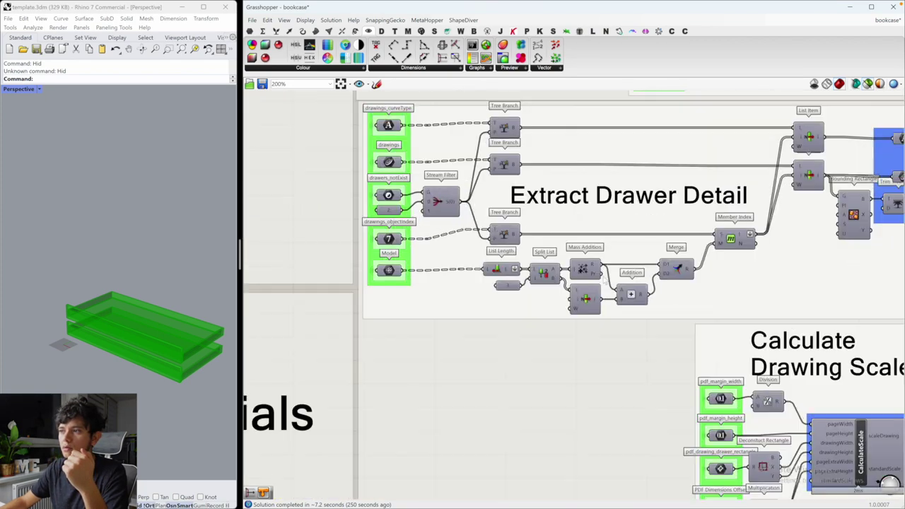
{"action": "mouse_move", "coordinate": [510, 276]}
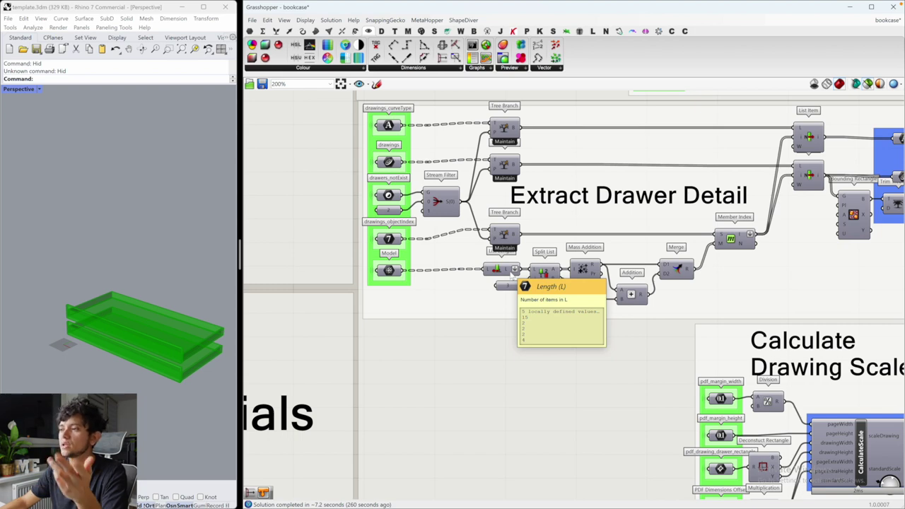
{"action": "right_click_drag", "start_coordinate": [504, 298], "coordinate": [408, 324]}
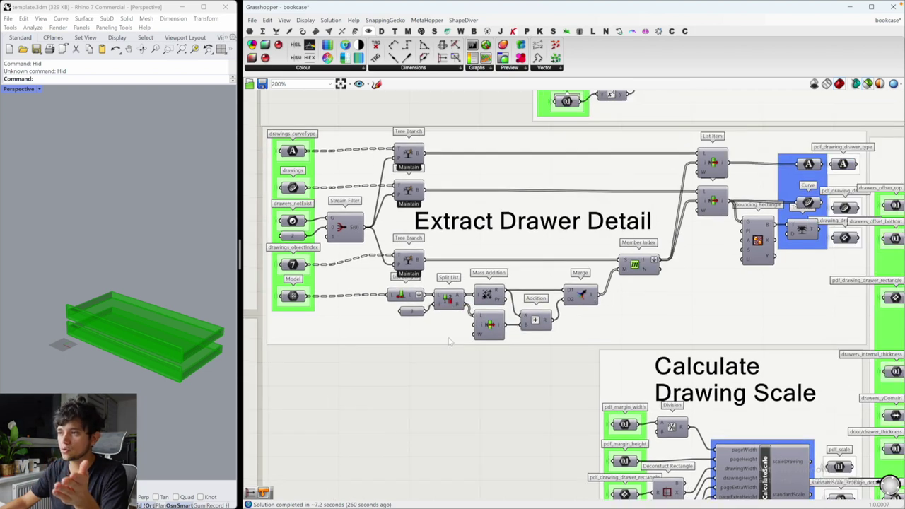
{"action": "scroll", "coordinate": [507, 300], "scroll_direction": "up", "scroll_amount": 1}
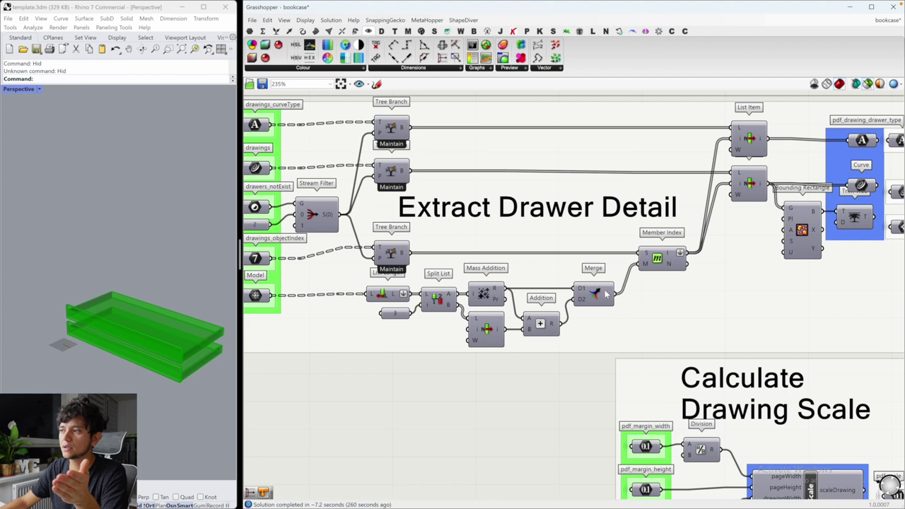
{"action": "mouse_move", "coordinate": [606, 294]}
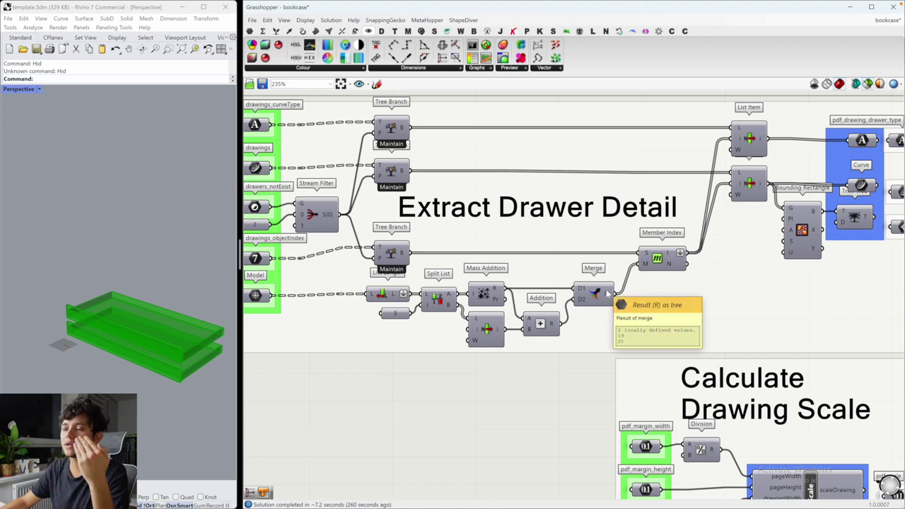
{"action": "right_click_drag", "start_coordinate": [606, 293], "coordinate": [602, 352]}
Step: Compare the curves of the drawings Tree Branch with the extracted List Item drawer curves in a maximized Top viewport
{"action": "left_click", "coordinate": [741, 239]}
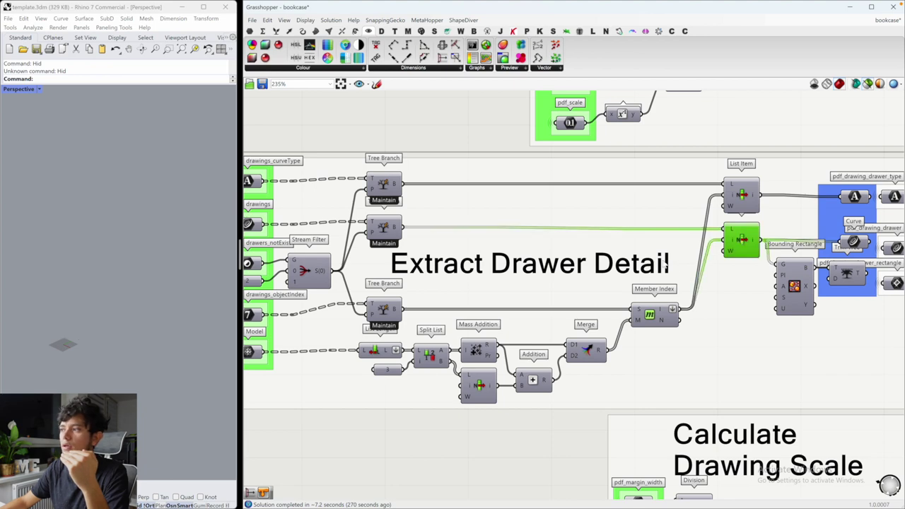
{"action": "double_click", "coordinate": [19, 89]}
{"action": "double_click", "coordinate": [9, 89]}
{"action": "right_click_drag", "start_coordinate": [495, 396], "coordinate": [523, 406]}
{"action": "left_click", "coordinate": [383, 227]}
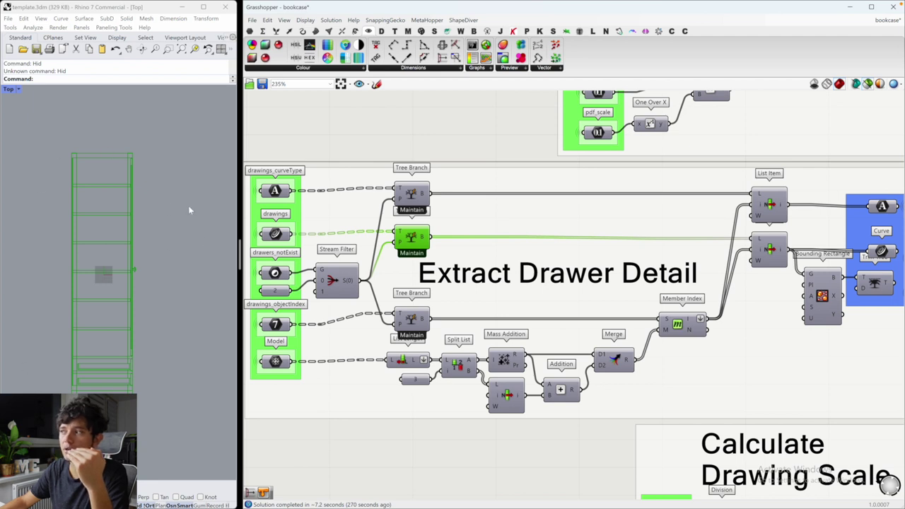
{"action": "left_click", "coordinate": [769, 249]}
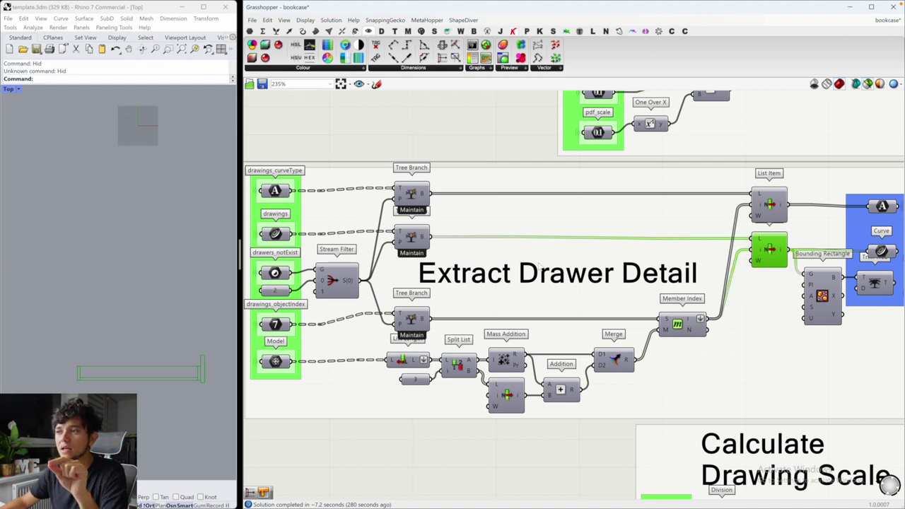
{"action": "left_click", "coordinate": [414, 240]}
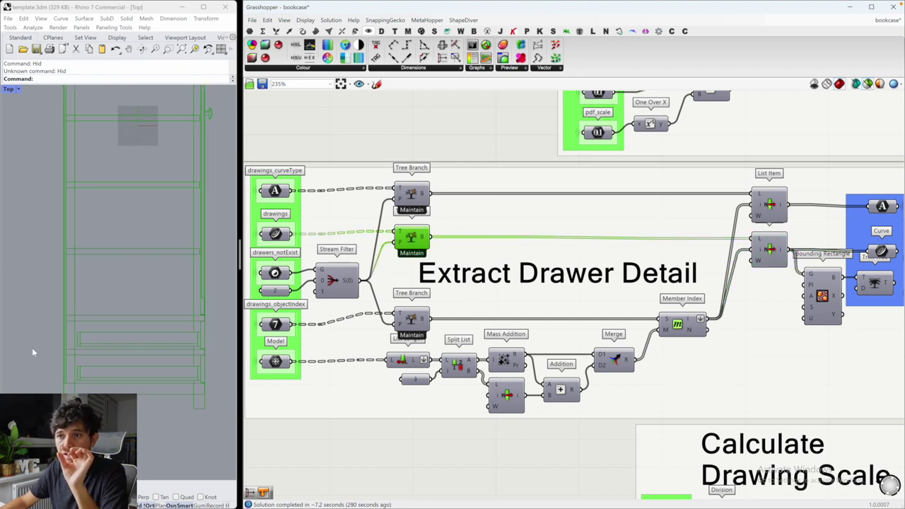
{"action": "scroll", "coordinate": [32, 347], "scroll_direction": "down", "scroll_amount": 3}
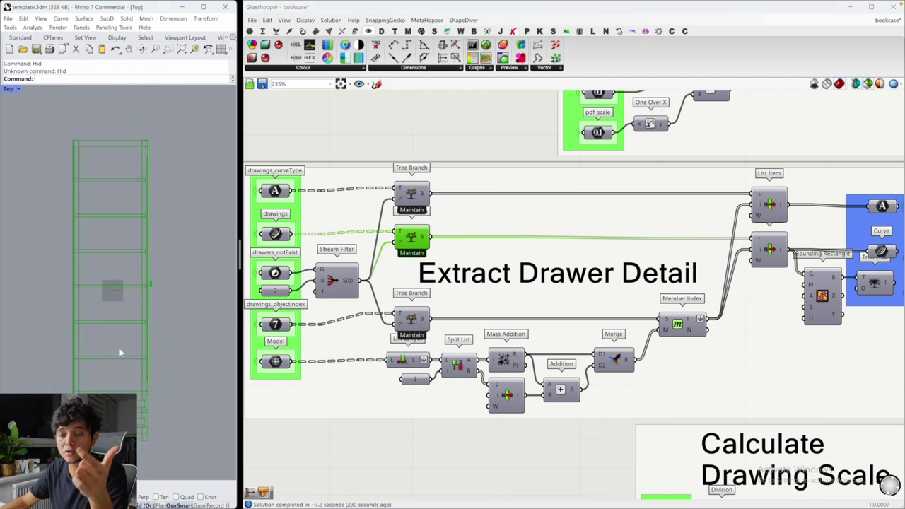
Step: Trace the drawings_hidden input of Select Hidden Curves For Shelves back to the Make2D hidden-curve and hidden-index Shift Paths components
{"action": "scroll", "coordinate": [615, 283], "scroll_direction": "down", "scroll_amount": 10}
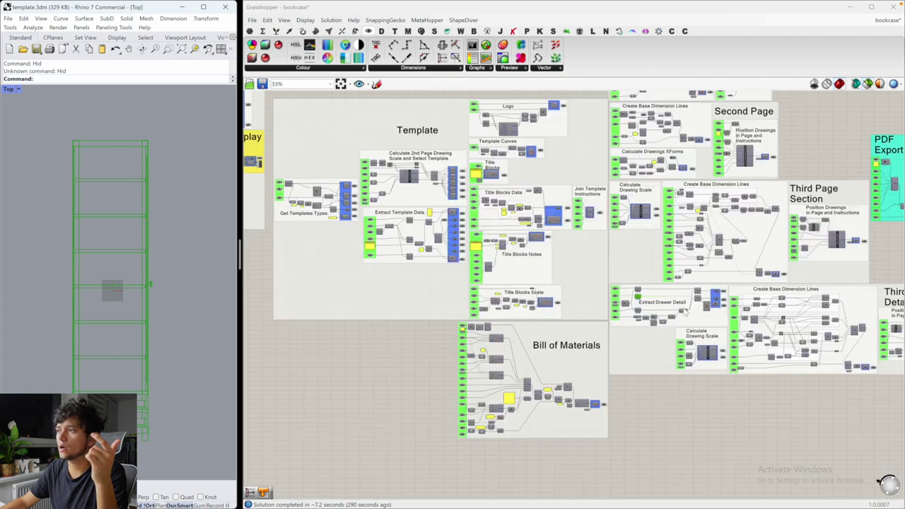
{"action": "right_click_drag", "start_coordinate": [618, 122], "coordinate": [582, 204]}
{"action": "scroll", "coordinate": [572, 212], "scroll_direction": "up", "scroll_amount": 10}
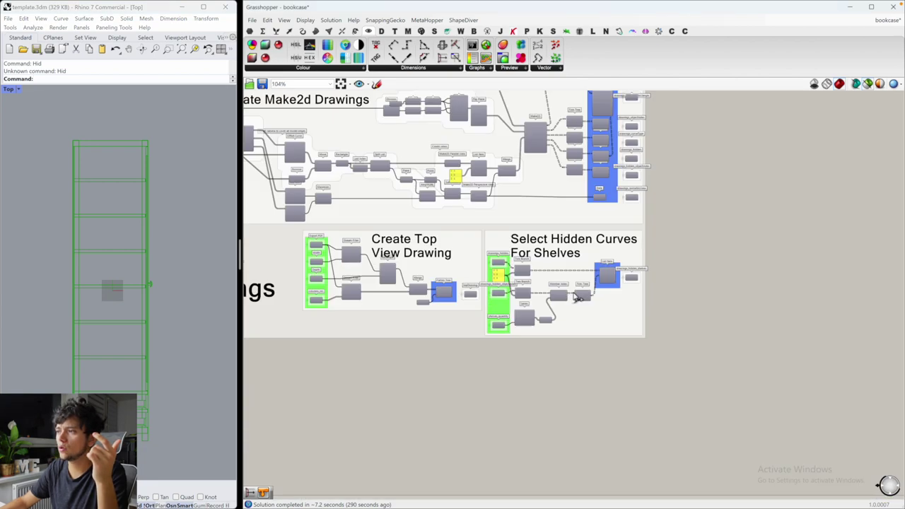
{"action": "right_click_drag", "start_coordinate": [566, 318], "coordinate": [558, 343]}
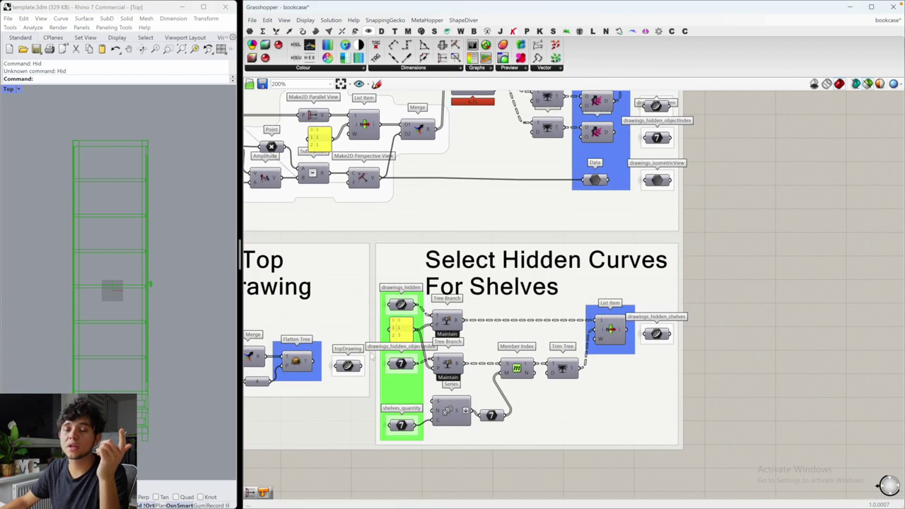
{"action": "left_click", "coordinate": [400, 304]}
{"action": "right_click_drag", "start_coordinate": [533, 99], "coordinate": [457, 296]}
{"action": "left_click", "coordinate": [510, 304]}
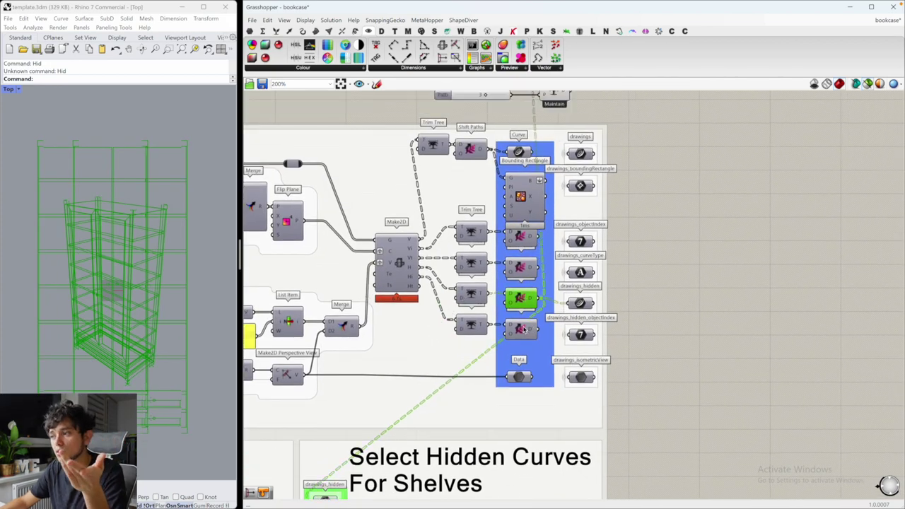
{"action": "left_click", "coordinate": [524, 330]}
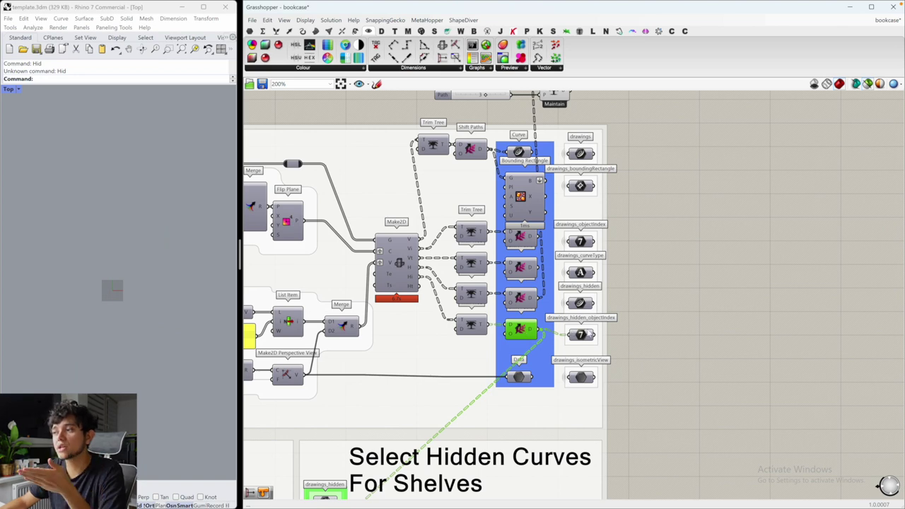
{"action": "scroll", "coordinate": [495, 347], "scroll_direction": "down", "scroll_amount": 2}
{"action": "scroll", "coordinate": [438, 365], "scroll_direction": "up", "scroll_amount": 2}
Step: Preview the drawings_hidden curves and the Tree Branch components that filter them in Select Hidden Curves For Shelves
{"action": "left_click", "coordinate": [372, 338]}
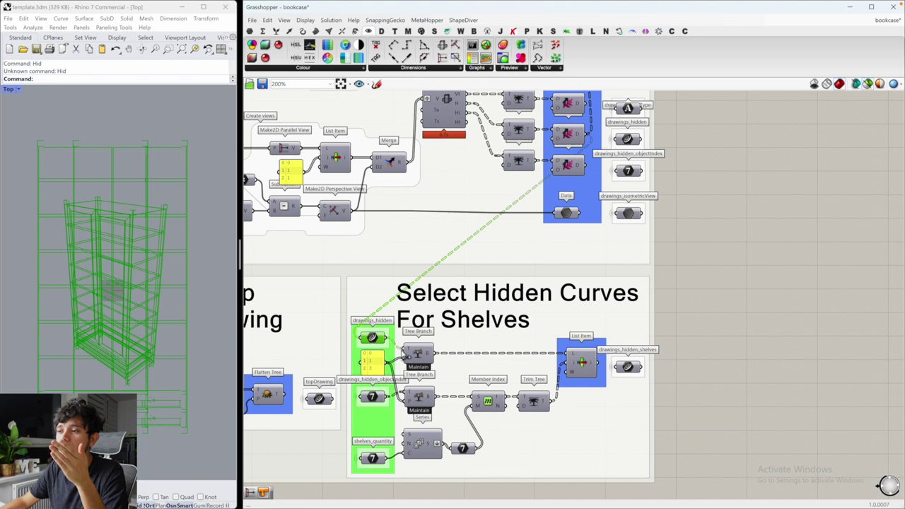
{"action": "left_click", "coordinate": [417, 352]}
{"action": "left_click", "coordinate": [418, 395]}
{"action": "right_click_drag", "start_coordinate": [410, 386], "coordinate": [403, 361]}
{"action": "left_click", "coordinate": [412, 334]}
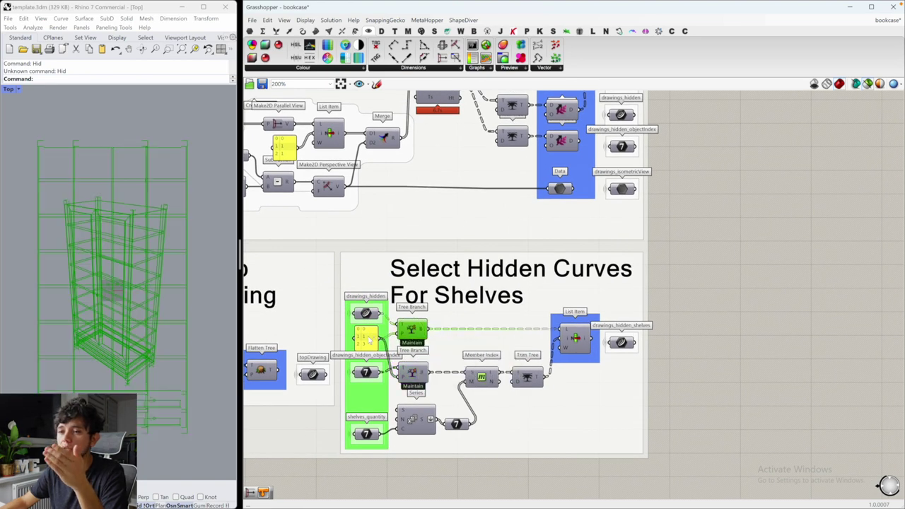
Step: Preview a single drawing's curves with the Path slider and Tree Branch above the Create Make2d Drawings group
{"action": "scroll", "coordinate": [375, 340], "scroll_direction": "down", "scroll_amount": 4}
{"action": "left_click_drag", "start_coordinate": [412, 331], "coordinate": [481, 171]}
{"action": "scroll", "coordinate": [479, 172], "scroll_direction": "up", "scroll_amount": 4}
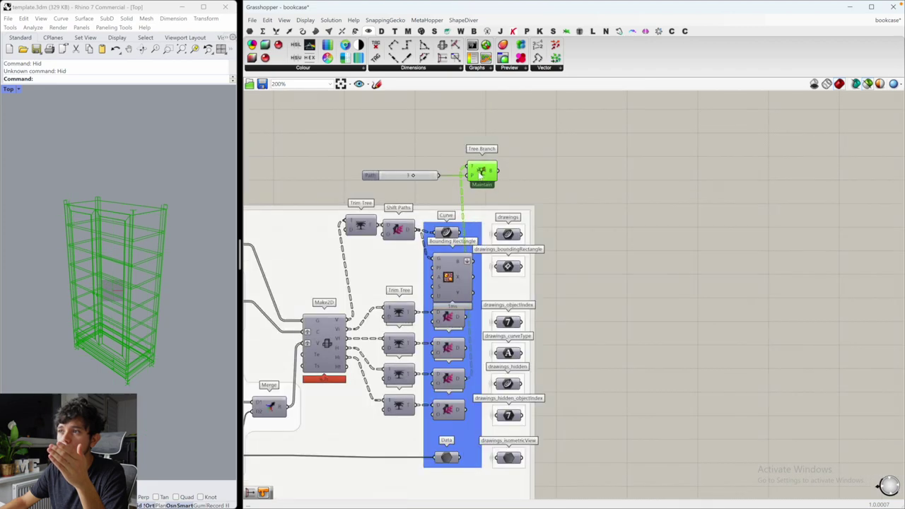
{"action": "mouse_move", "coordinate": [415, 176]}
{"action": "left_mouse_down"}
{"action": "mouse_move", "coordinate": [377, 176]}
{"action": "mouse_move", "coordinate": [407, 178]}
{"action": "left_mouse_up"}
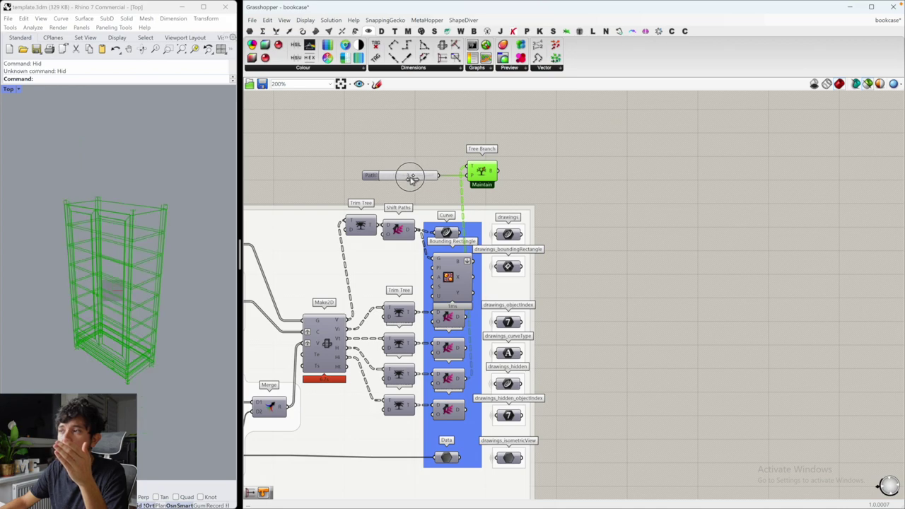
Step: Check the shelves_quantity value and align its parameter with the count input of the Series component
{"action": "scroll", "coordinate": [417, 176], "scroll_direction": "down", "scroll_amount": 2}
{"action": "scroll", "coordinate": [360, 264], "scroll_direction": "down", "scroll_amount": 2}
{"action": "scroll", "coordinate": [348, 153], "scroll_direction": "up", "scroll_amount": 4}
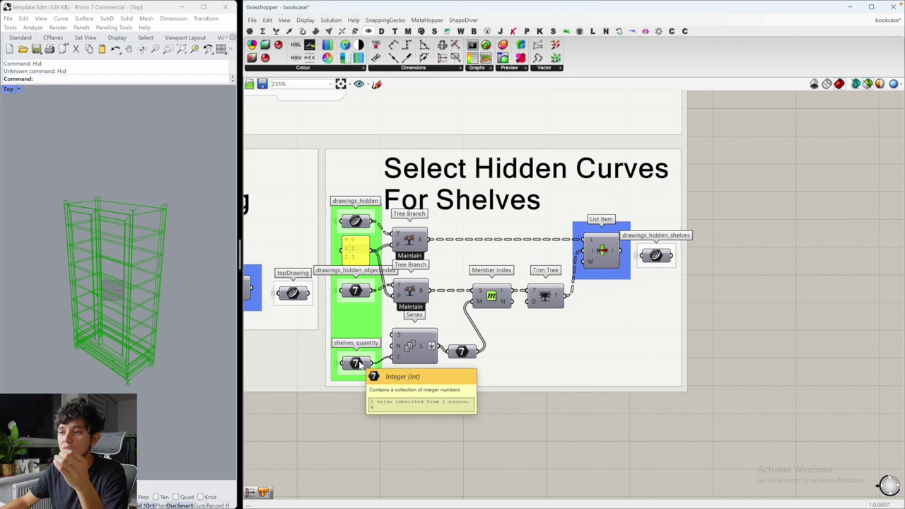
{"action": "left_click_drag", "start_coordinate": [359, 363], "coordinate": [357, 357]}
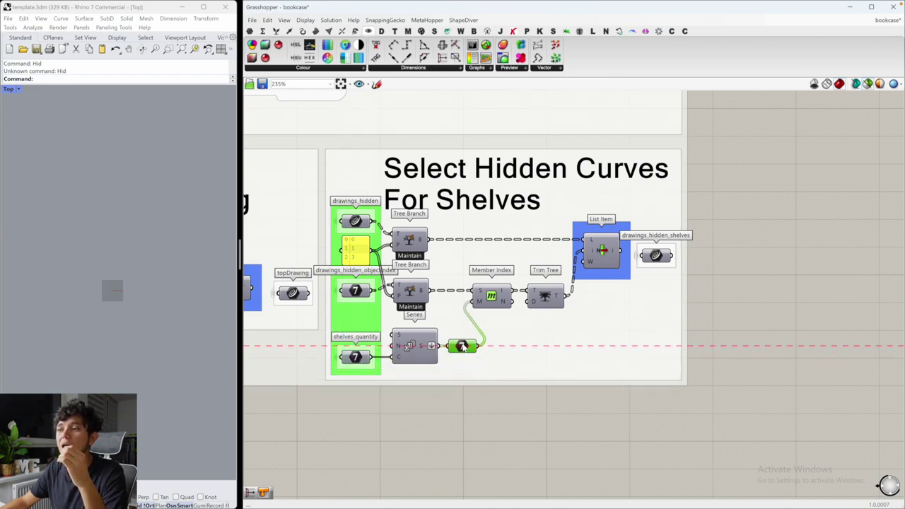
Step: Preview the Entwine component in the Display group and inspect the branch structure of its result
{"action": "scroll", "coordinate": [565, 228], "scroll_direction": "down", "scroll_amount": 10}
{"action": "right_click_drag", "start_coordinate": [426, 326], "coordinate": [552, 287]}
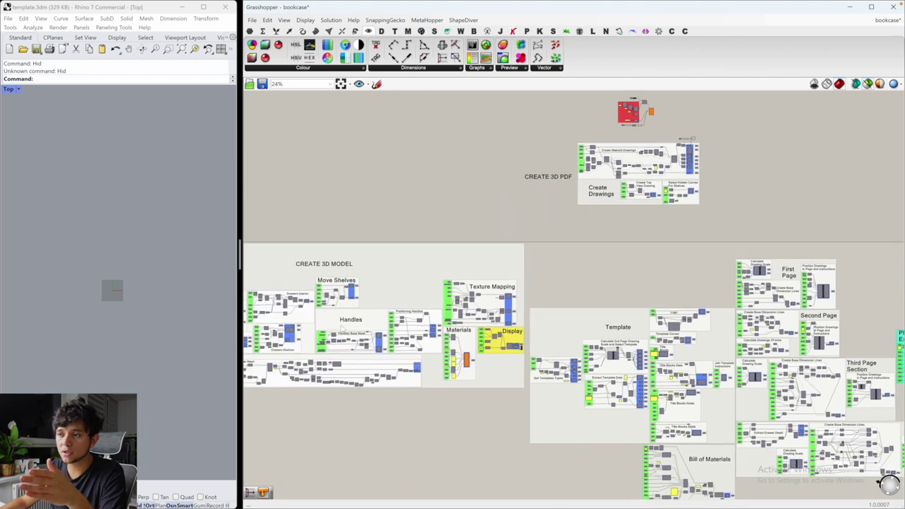
{"action": "scroll", "coordinate": [510, 359], "scroll_direction": "up", "scroll_amount": 7}
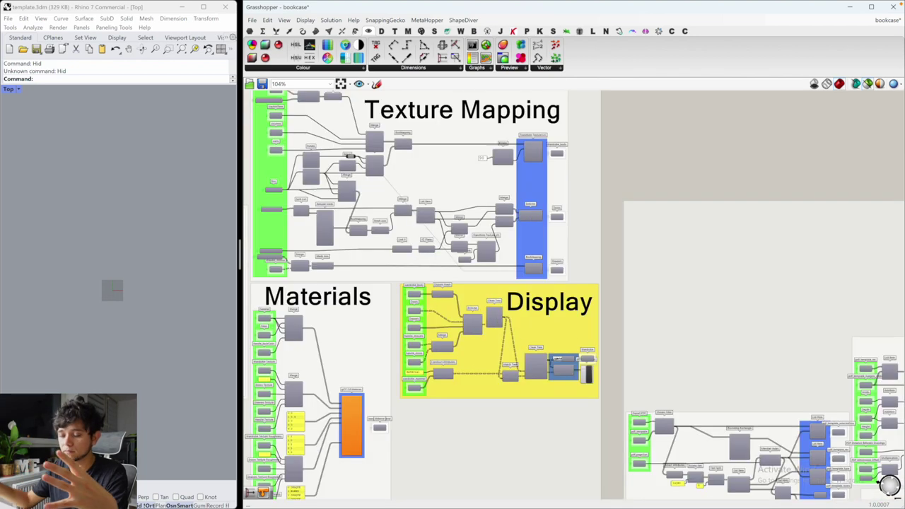
{"action": "scroll", "coordinate": [490, 330], "scroll_direction": "up", "scroll_amount": 3}
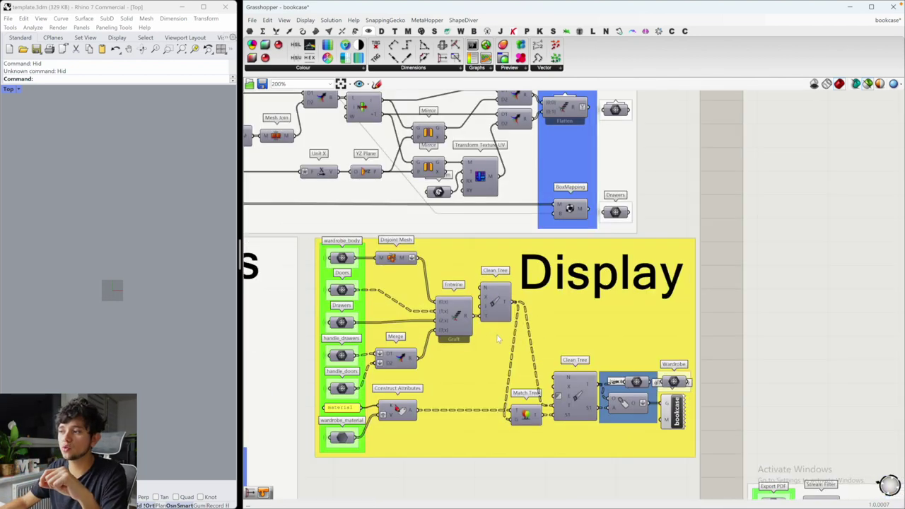
{"action": "left_click", "coordinate": [455, 320]}
{"action": "scroll", "coordinate": [83, 272], "scroll_direction": "up", "scroll_amount": 2}
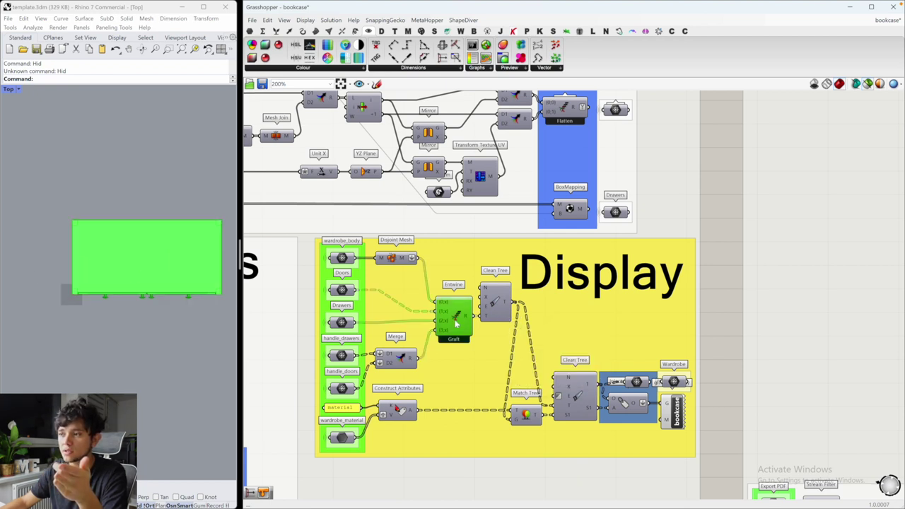
{"action": "mouse_move", "coordinate": [471, 324]}
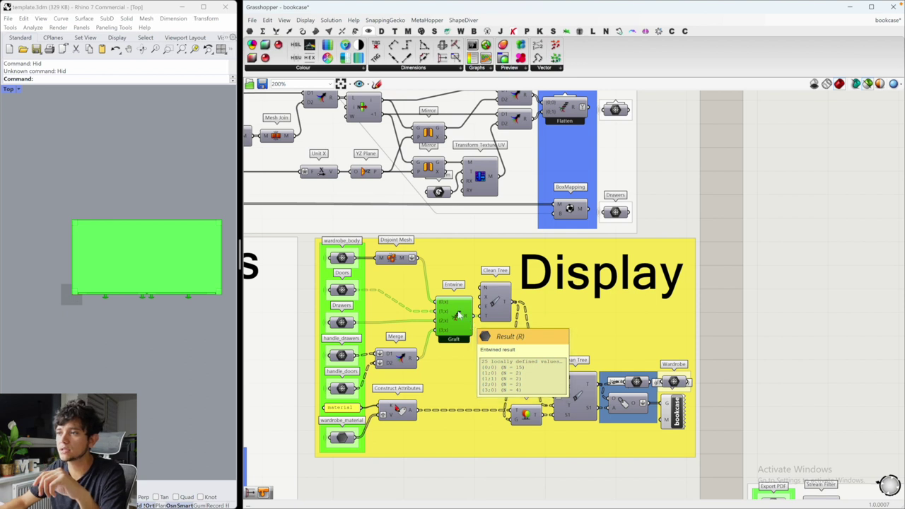
Step: Preview the Disjoint Mesh and wardrobe_body meshes of the Display group, restoring the four-viewport layout
{"action": "left_click", "coordinate": [394, 259]}
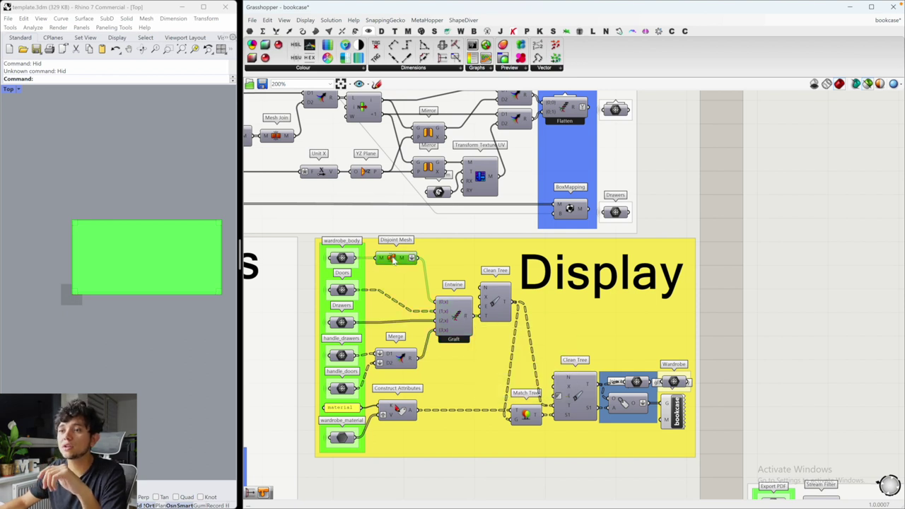
{"action": "double_click", "coordinate": [9, 89]}
{"action": "left_click_drag", "start_coordinate": [350, 260], "coordinate": [495, 91]}
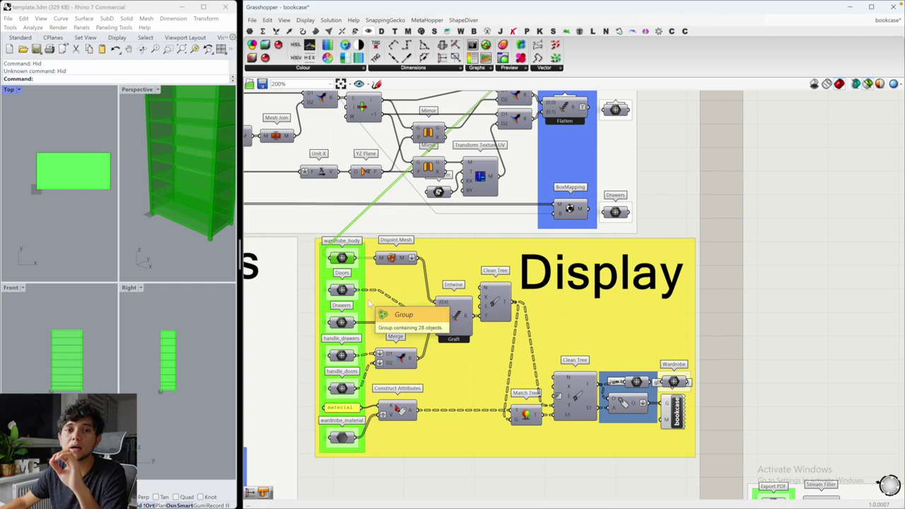
Step: Preview the List Item result of the Select Hidden Curves For Shelves group in a maximized Top viewport
{"action": "scroll", "coordinate": [368, 302], "scroll_direction": "down", "scroll_amount": 6}
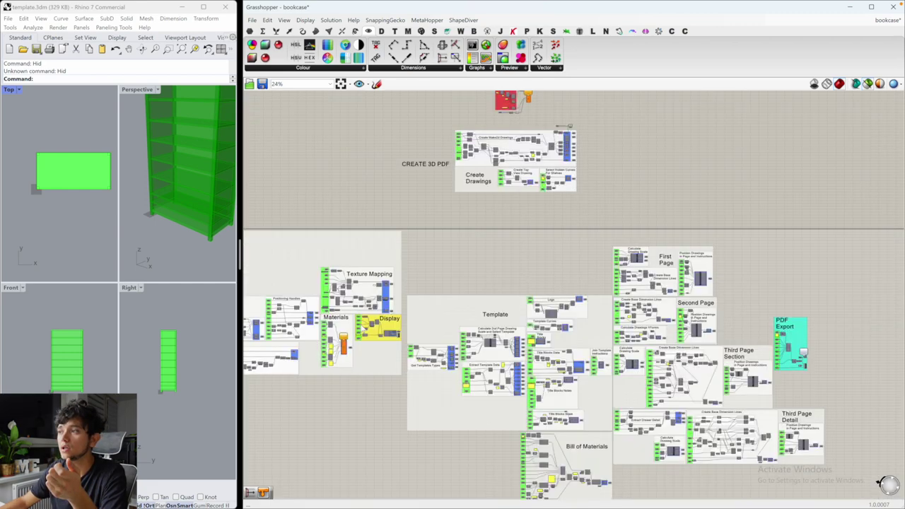
{"action": "scroll", "coordinate": [531, 248], "scroll_direction": "up", "scroll_amount": 2}
{"action": "scroll", "coordinate": [509, 226], "scroll_direction": "up", "scroll_amount": 4}
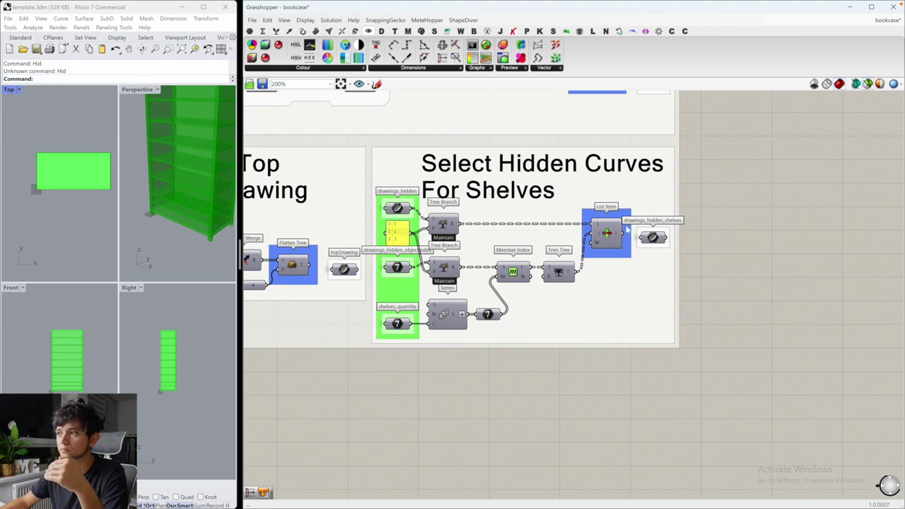
{"action": "left_click", "coordinate": [607, 232]}
{"action": "double_click", "coordinate": [9, 89]}
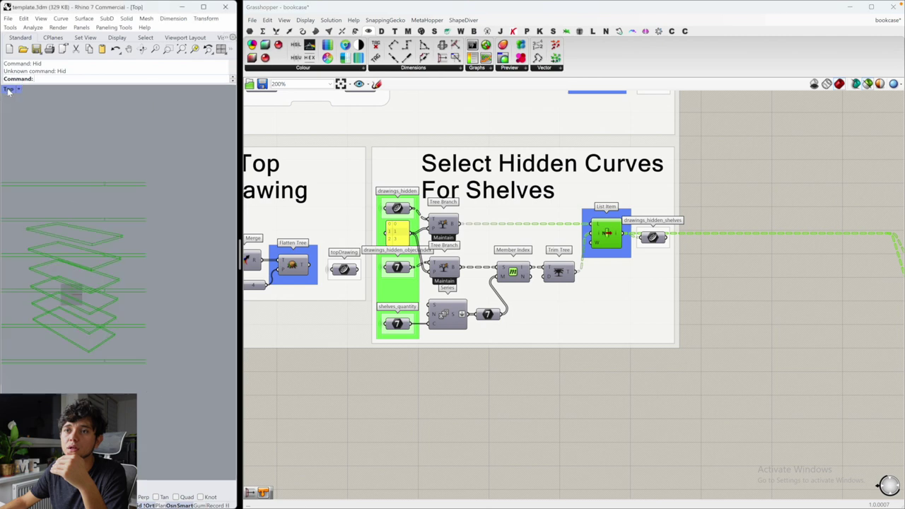
{"action": "scroll", "coordinate": [91, 214], "scroll_direction": "up", "scroll_amount": 2}
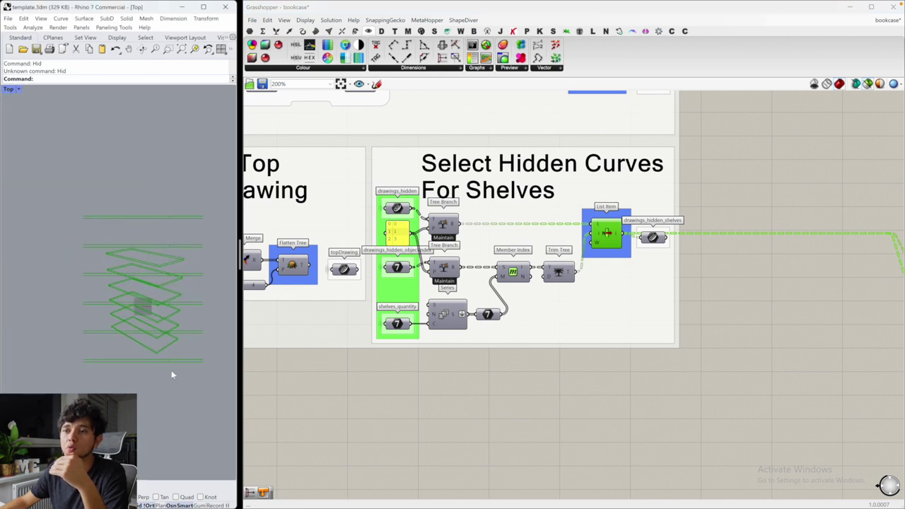
{"action": "scroll", "coordinate": [210, 357], "scroll_direction": "up", "scroll_amount": 1}
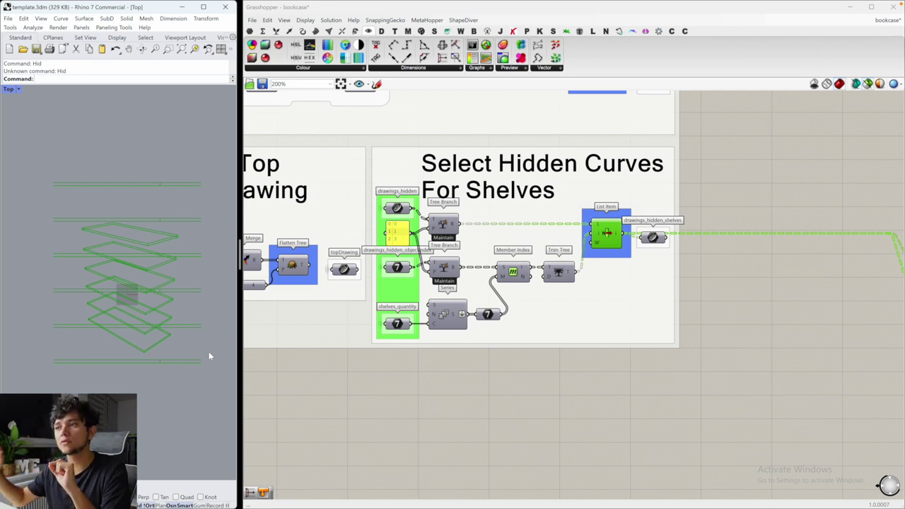
Step: Add an empty Panel beside the output parameters of the Create Make2d Drawings group
{"action": "right_click_drag", "start_coordinate": [430, 346], "coordinate": [460, 506]}
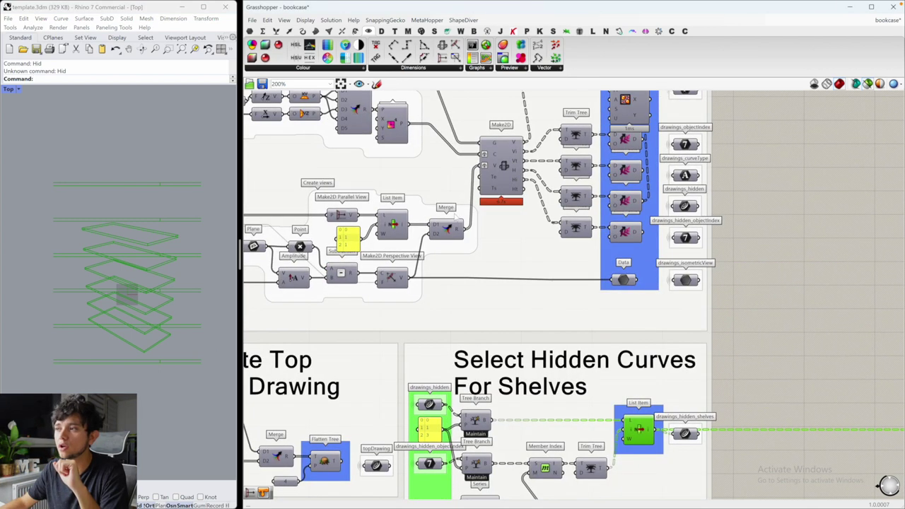
{"action": "scroll", "coordinate": [470, 198], "scroll_direction": "down", "scroll_amount": 1}
{"action": "scroll", "coordinate": [495, 259], "scroll_direction": "down", "scroll_amount": 1}
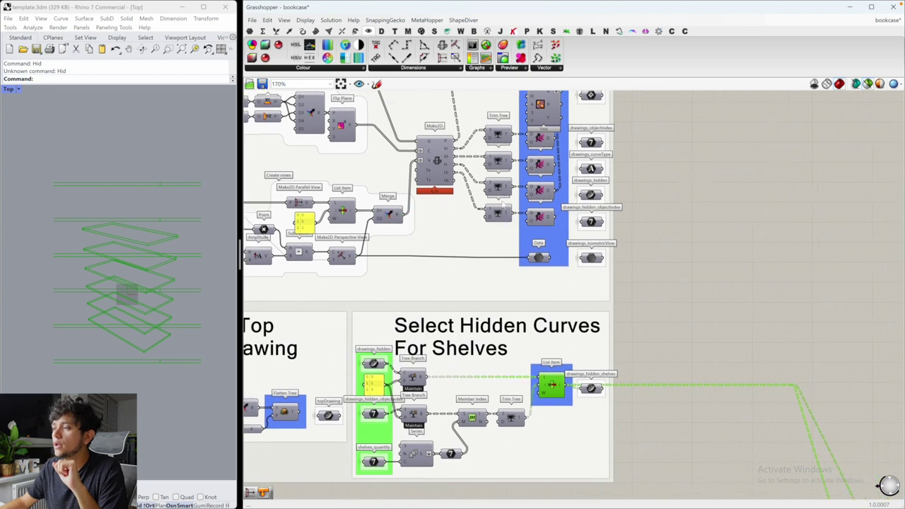
{"action": "right_click_drag", "start_coordinate": [504, 205], "coordinate": [461, 253]}
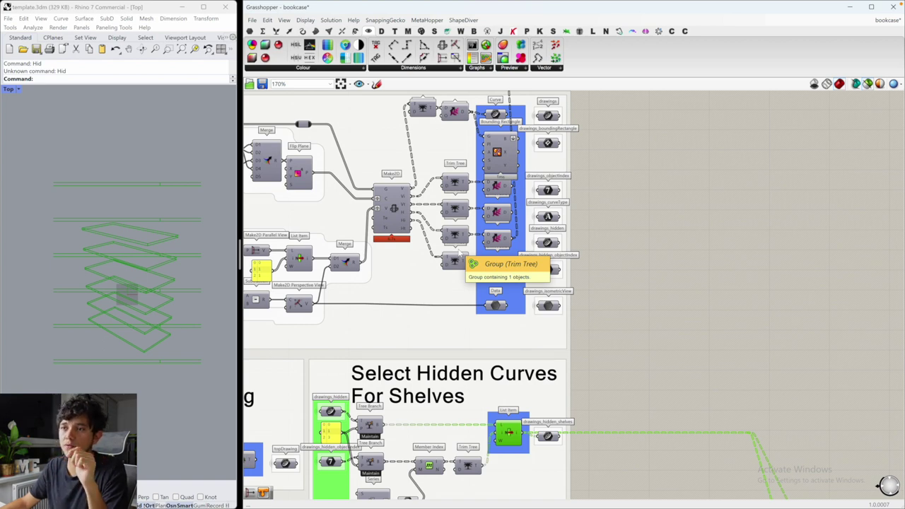
{"action": "right_click_drag", "start_coordinate": [467, 253], "coordinate": [453, 266]}
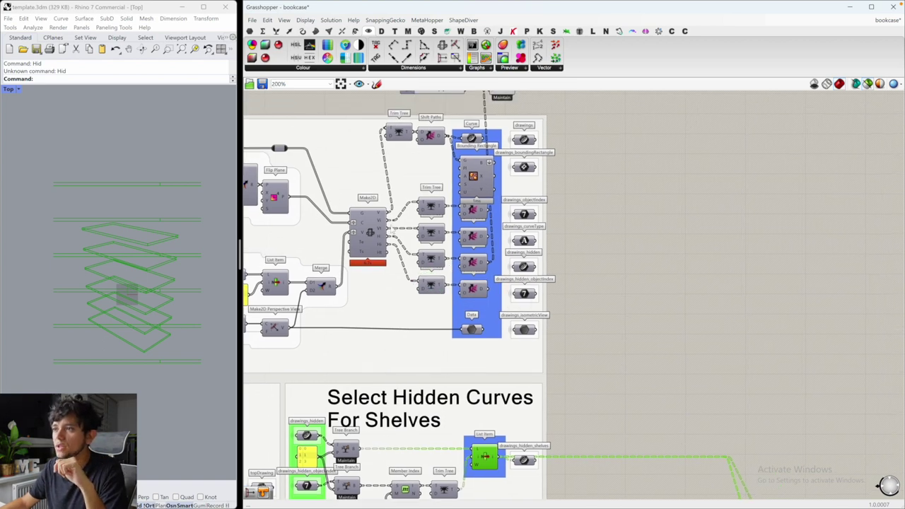
{"action": "scroll", "coordinate": [390, 230], "scroll_direction": "up", "scroll_amount": 1}
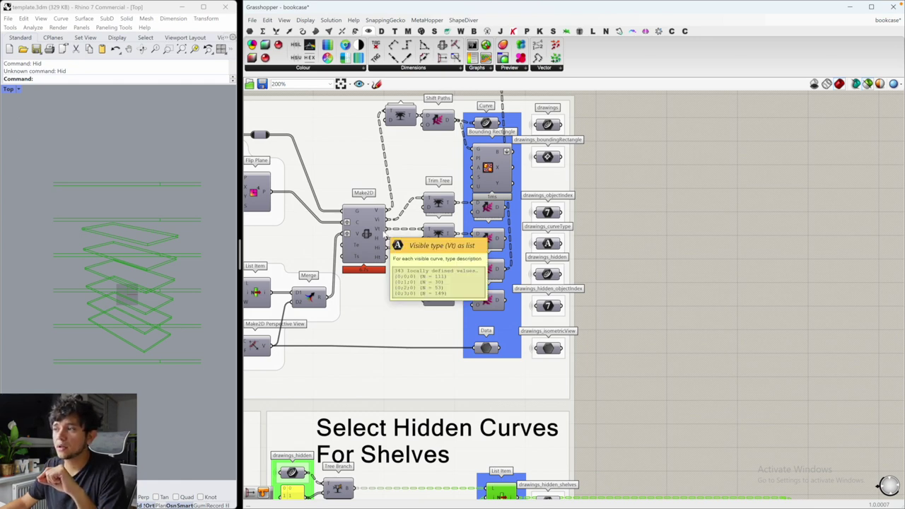
{"action": "left_click", "coordinate": [618, 255]}
{"action": "double_click", "coordinate": [642, 283]}
{"action": "type", "text": "//"}
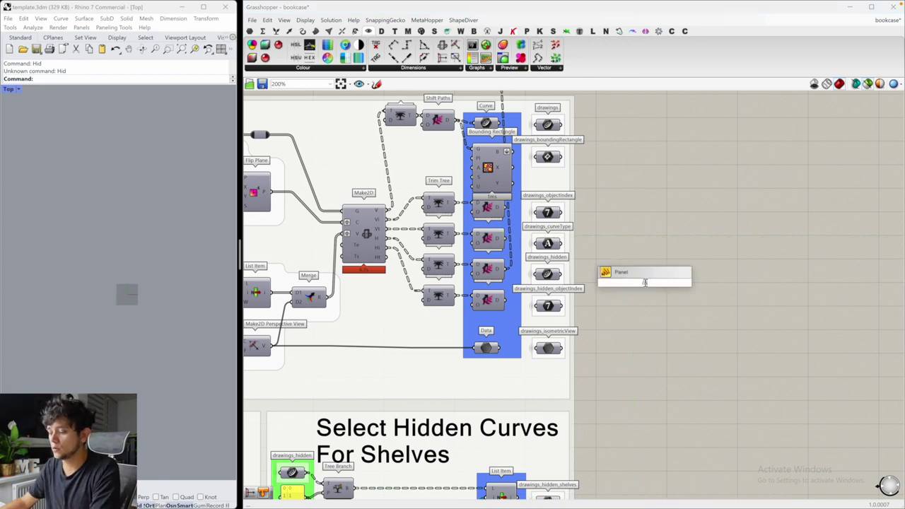
{"action": "key", "text": "Return"}
Step: Connect the Shift Paths output carrying the visible curve types to the new panel and enlarge the panel for reading
{"action": "left_click", "coordinate": [488, 238]}
{"action": "left_click_drag", "start_coordinate": [505, 238], "coordinate": [607, 283]}
{"action": "left_click_drag", "start_coordinate": [679, 306], "coordinate": [680, 423]}
{"action": "left_click_drag", "start_coordinate": [683, 424], "coordinate": [695, 448]}
{"action": "left_click_drag", "start_coordinate": [683, 271], "coordinate": [685, 201]}
{"action": "scroll", "coordinate": [685, 201], "scroll_direction": "up", "scroll_amount": 2}
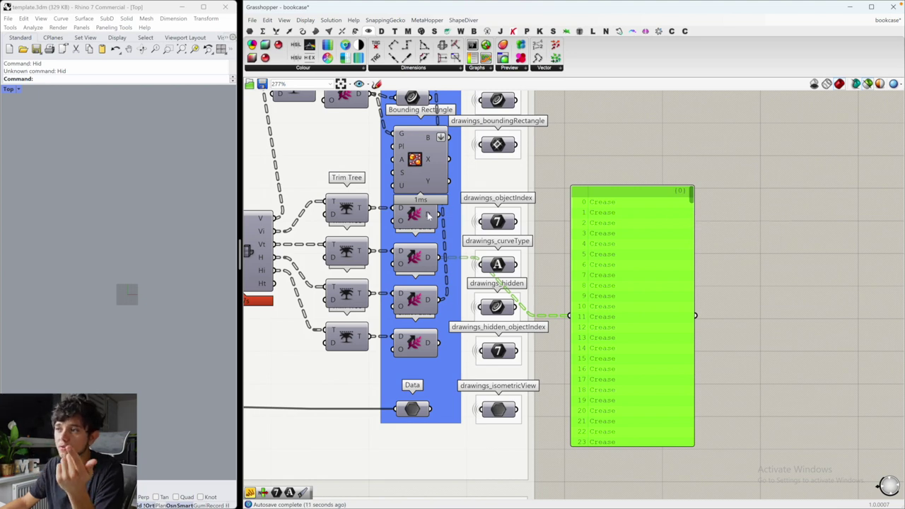
Step: Compare the curve type data with the object index and drawing curve outputs, and delete the temporary panel
{"action": "mouse_move", "coordinate": [436, 259]}
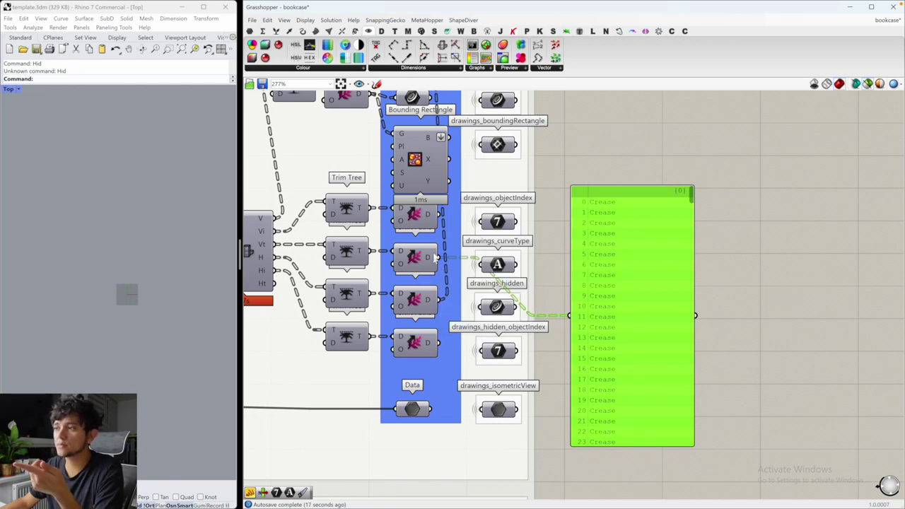
{"action": "mouse_move", "coordinate": [434, 224]}
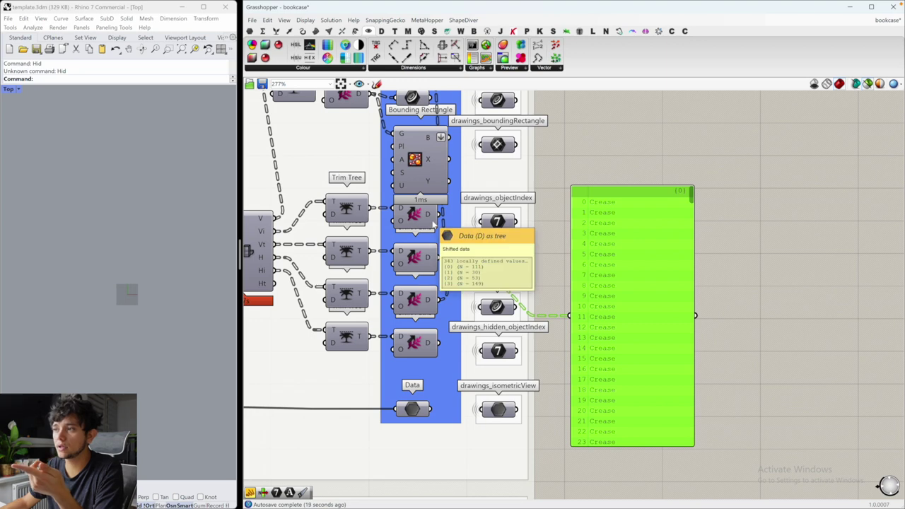
{"action": "scroll", "coordinate": [431, 221], "scroll_direction": "up", "scroll_amount": 3}
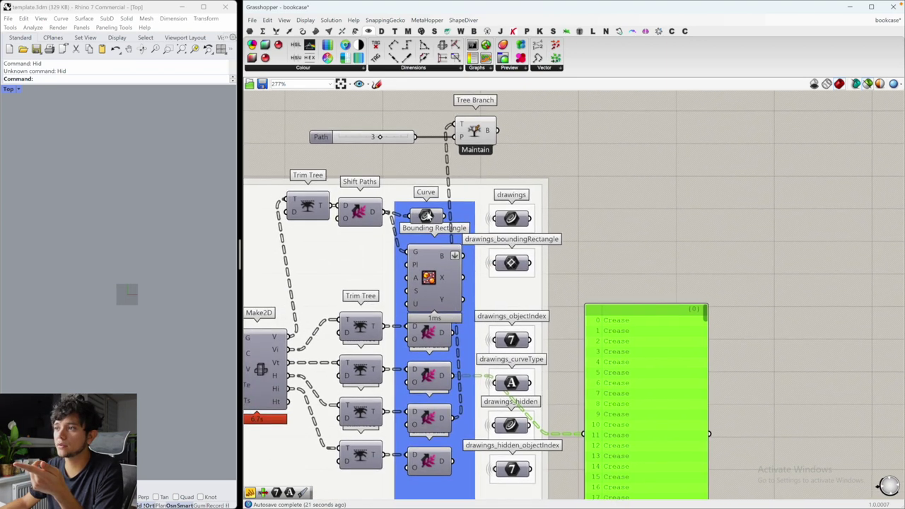
{"action": "scroll", "coordinate": [558, 193], "scroll_direction": "down", "scroll_amount": 5}
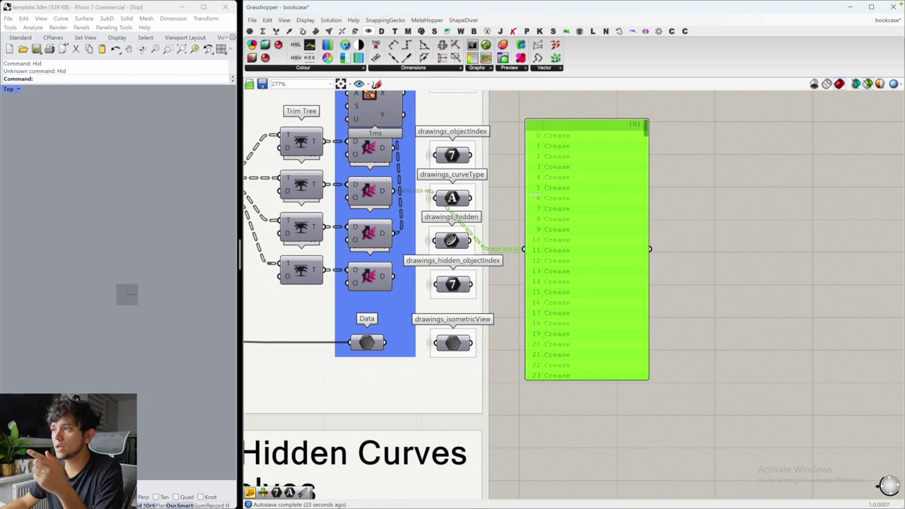
{"action": "key", "text": "Delete"}
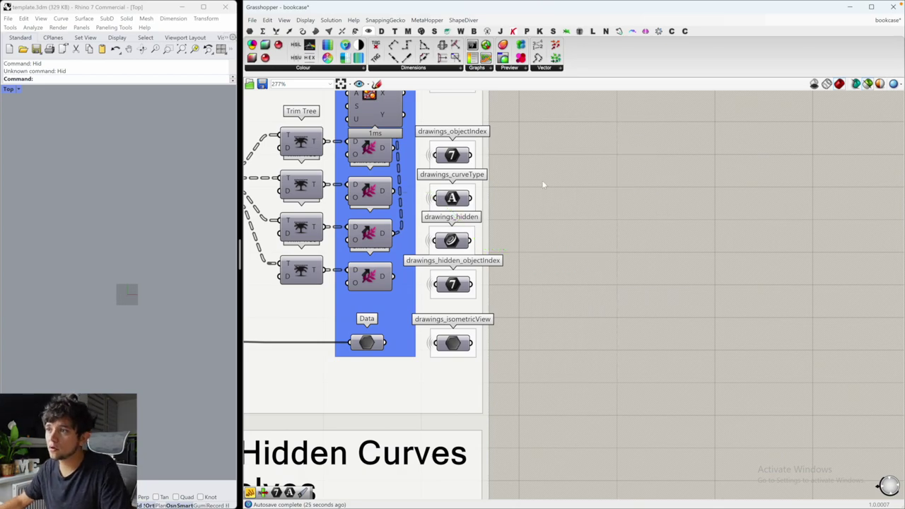
Step: Preview the drawer curves from the lower List Item in the Extract Drawer Detail group
{"action": "scroll", "coordinate": [442, 166], "scroll_direction": "down", "scroll_amount": 2}
{"action": "scroll", "coordinate": [442, 165], "scroll_direction": "down", "scroll_amount": 8}
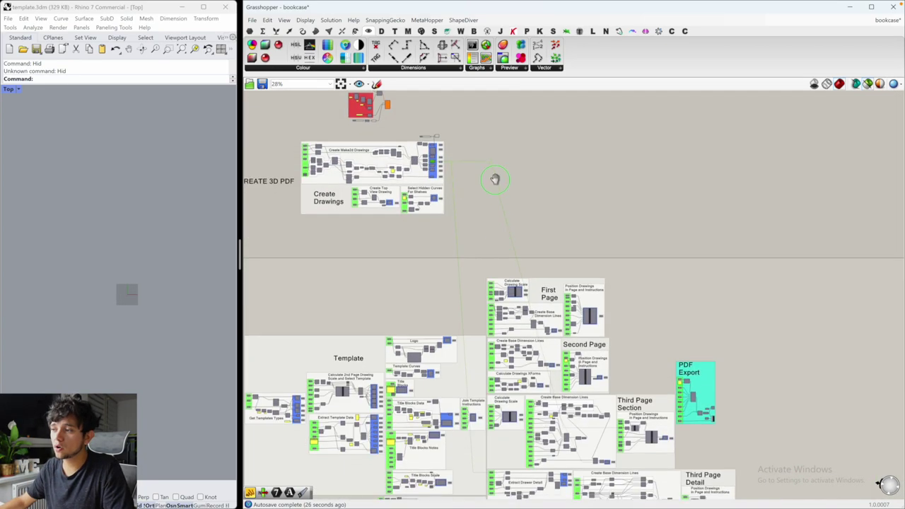
{"action": "right_click_drag", "start_coordinate": [505, 296], "coordinate": [498, 178]}
{"action": "scroll", "coordinate": [504, 318], "scroll_direction": "up", "scroll_amount": 2}
{"action": "scroll", "coordinate": [500, 319], "scroll_direction": "up", "scroll_amount": 7}
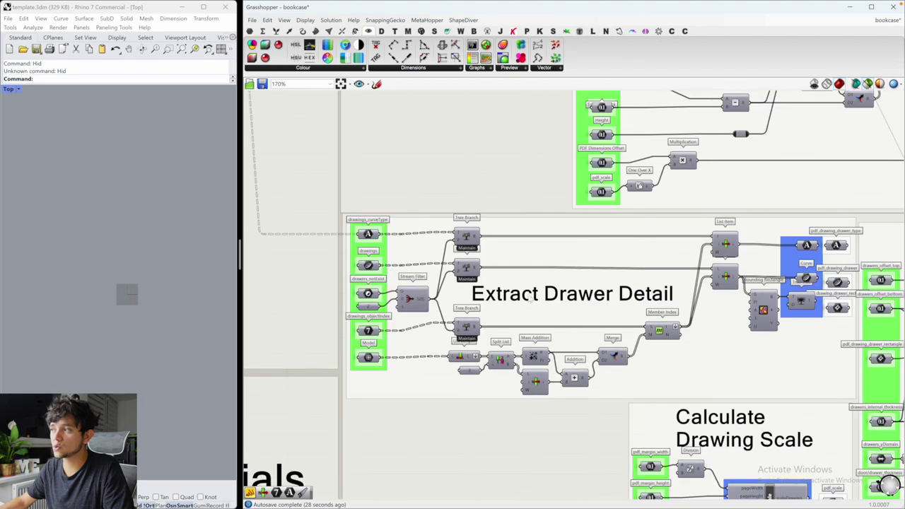
{"action": "left_click", "coordinate": [732, 281]}
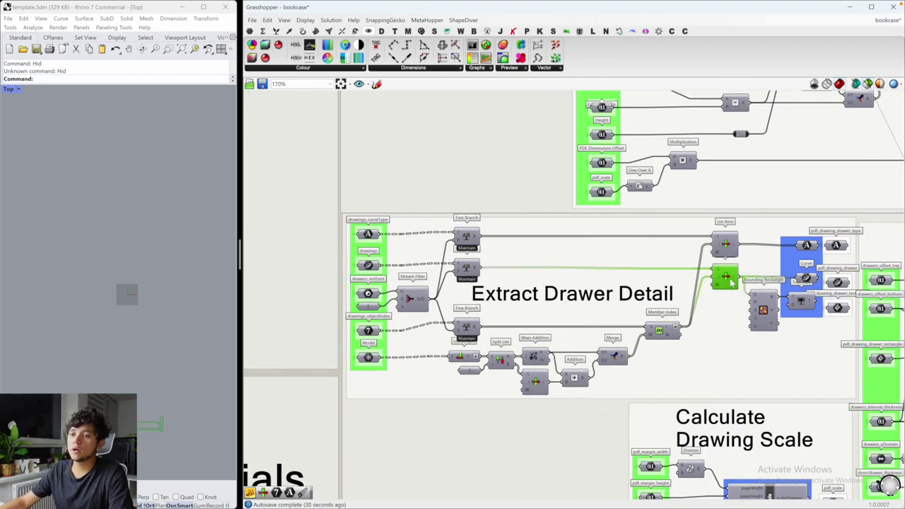
{"action": "right_click_drag", "start_coordinate": [189, 392], "coordinate": [177, 340]}
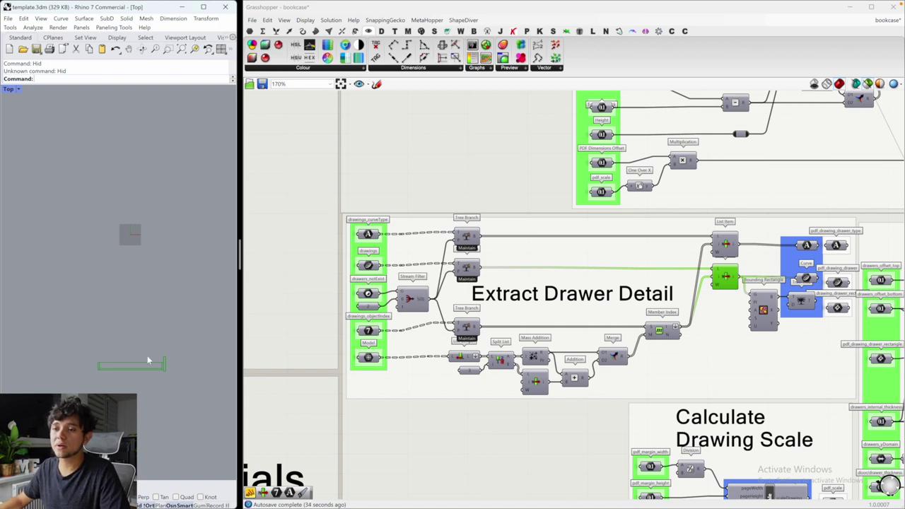
{"action": "scroll", "coordinate": [163, 371], "scroll_direction": "up", "scroll_amount": 3}
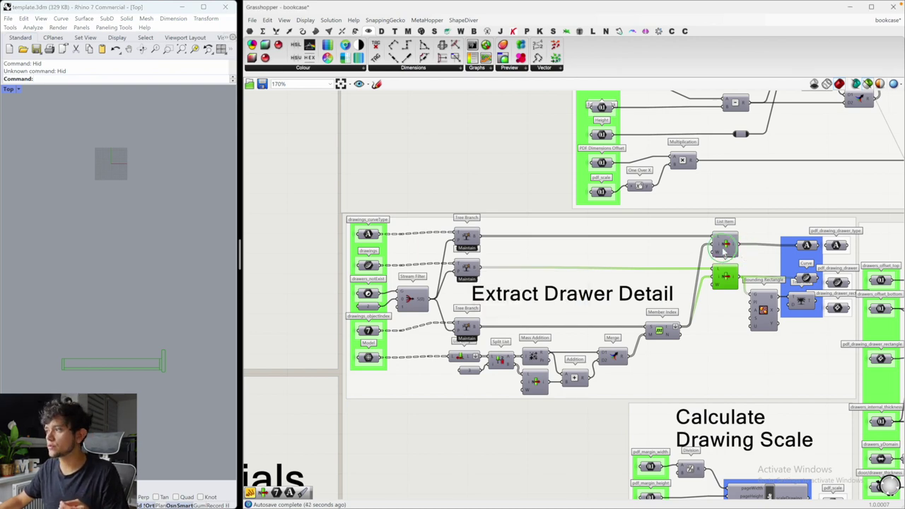
Step: Check the pdf_drawing_drawer_type input of the Third Page Detail group and open its getSection cluster
{"action": "right_click_drag", "start_coordinate": [816, 287], "coordinate": [657, 280]}
{"action": "right_click_drag", "start_coordinate": [760, 273], "coordinate": [624, 284]}
{"action": "scroll", "coordinate": [623, 284], "scroll_direction": "up", "scroll_amount": 2}
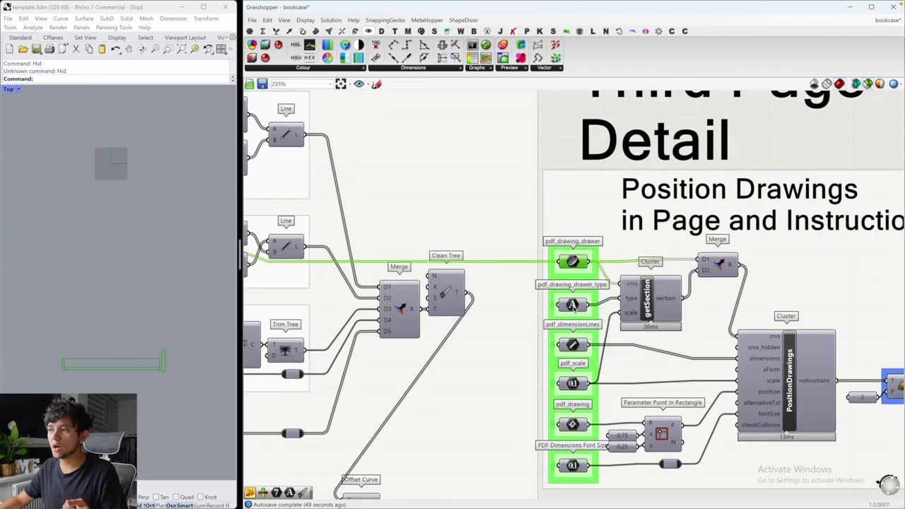
{"action": "mouse_move", "coordinate": [574, 307]}
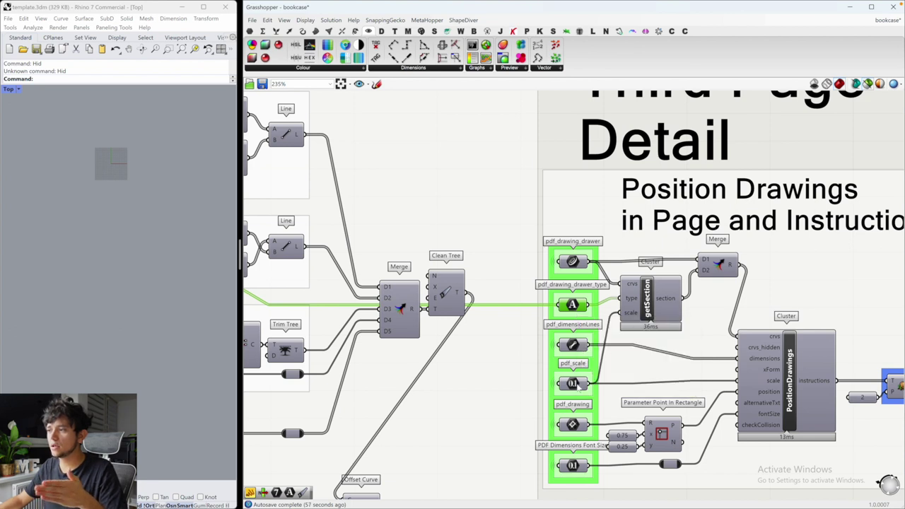
{"action": "left_click", "coordinate": [651, 300]}
{"action": "double_click", "coordinate": [651, 301]}
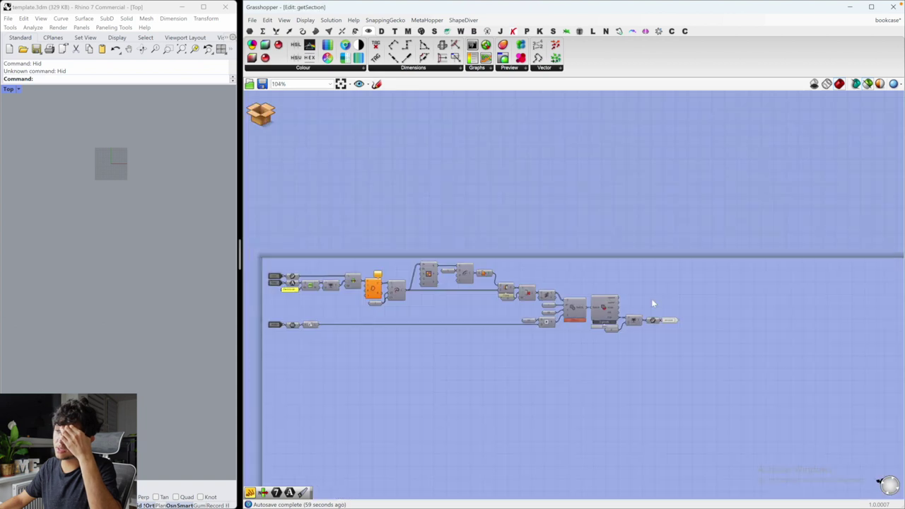
Step: Preview the input curves and the List Item result filtered by the Section type inside the getSection cluster
{"action": "scroll", "coordinate": [406, 295], "scroll_direction": "up", "scroll_amount": 3}
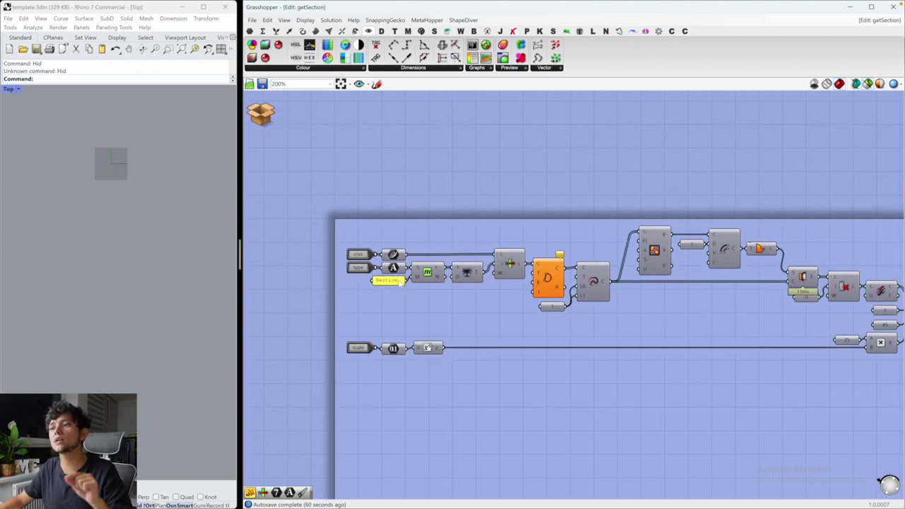
{"action": "left_click", "coordinate": [510, 266]}
{"action": "left_click", "coordinate": [396, 256]}
{"action": "left_click", "coordinate": [508, 266]}
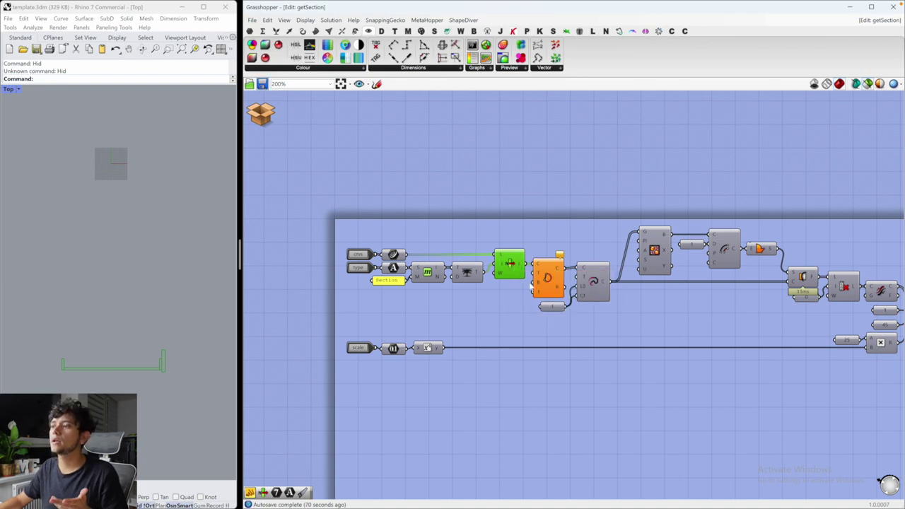
Step: Leave the cluster and preview the drawings parameter and its Tree Branch for path 2 in the Third Page Section group
{"action": "scroll", "coordinate": [532, 285], "scroll_direction": "down", "scroll_amount": 5}
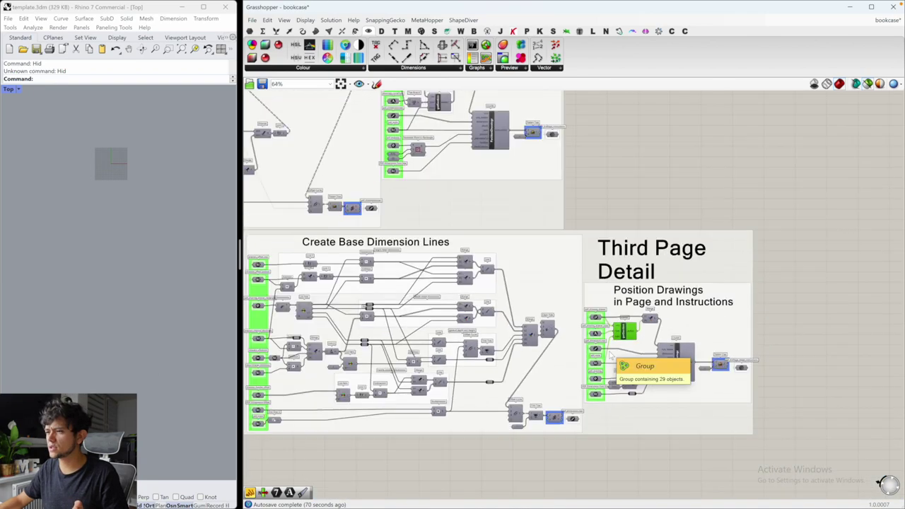
{"action": "scroll", "coordinate": [505, 276], "scroll_direction": "up", "scroll_amount": 8}
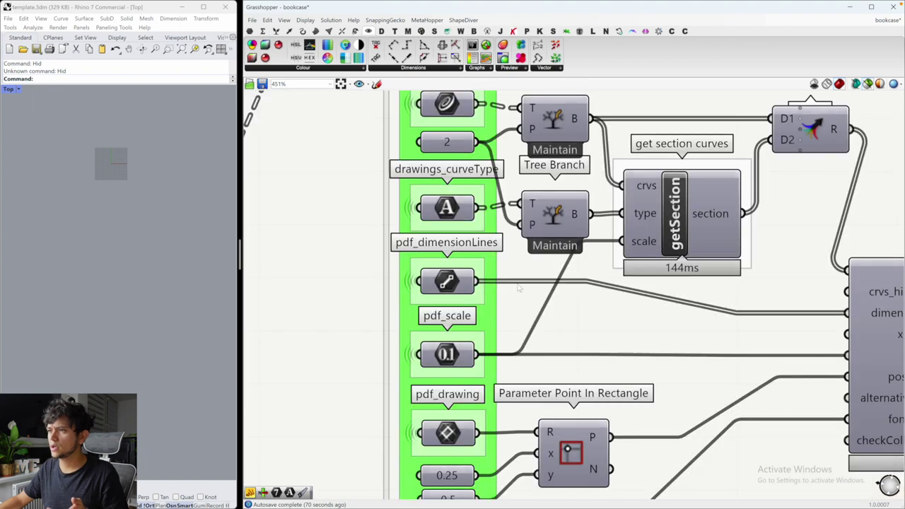
{"action": "scroll", "coordinate": [526, 303], "scroll_direction": "down", "scroll_amount": 2}
{"action": "left_click", "coordinate": [494, 203]}
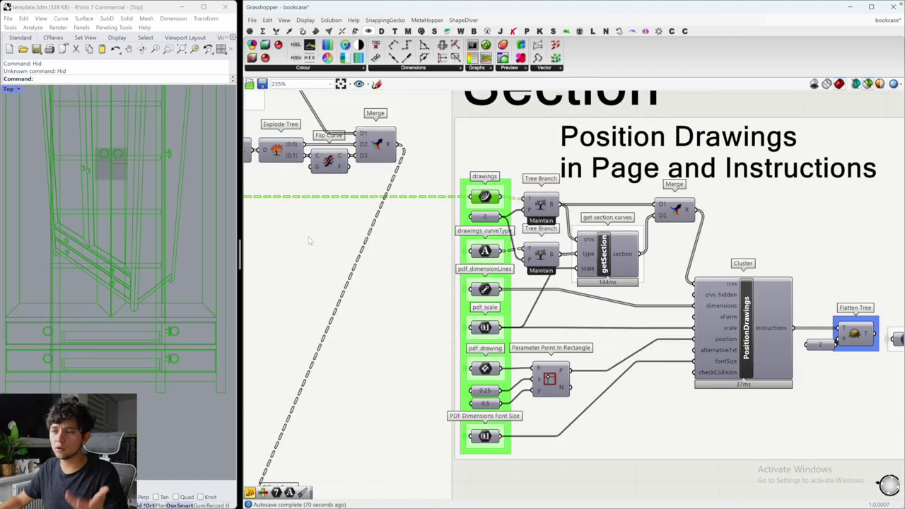
{"action": "left_click", "coordinate": [539, 204]}
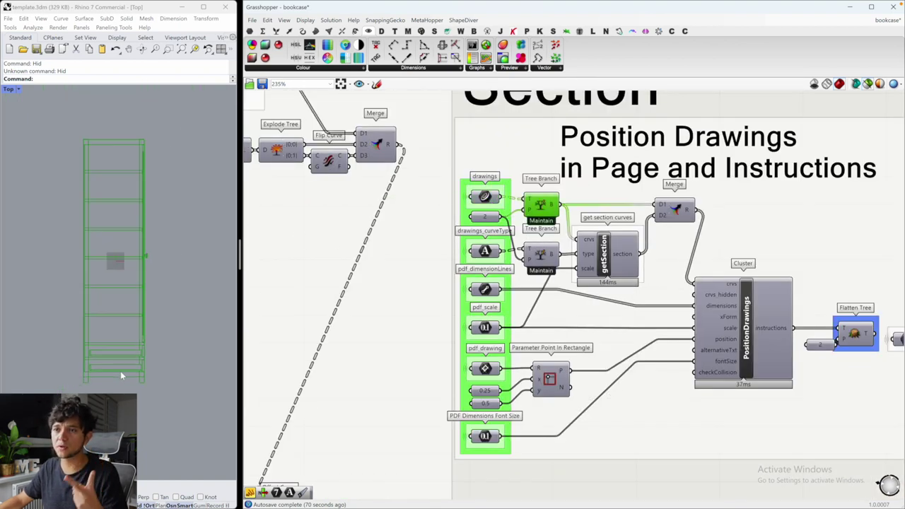
{"action": "right_click_drag", "start_coordinate": [117, 301], "coordinate": [118, 336]}
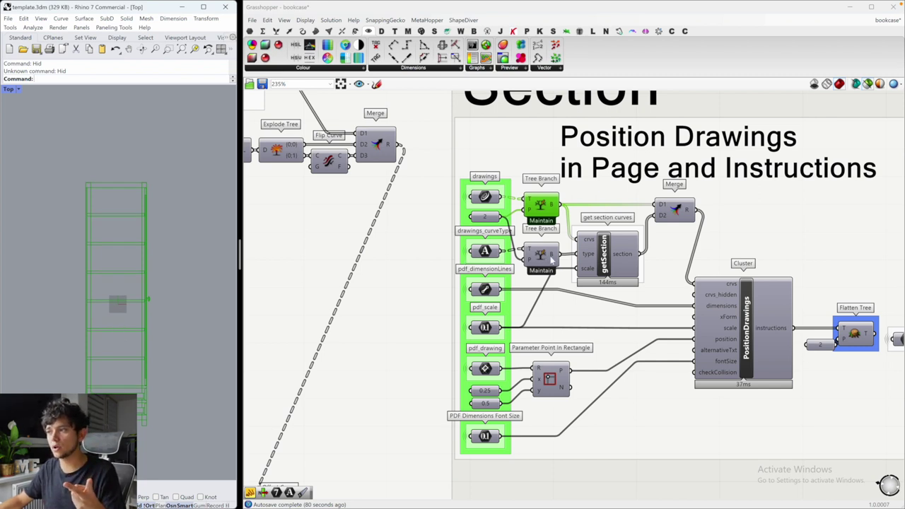
Step: Open the getSection cluster of the Third Page Section group and examine its Section type filter
{"action": "mouse_move", "coordinate": [552, 261]}
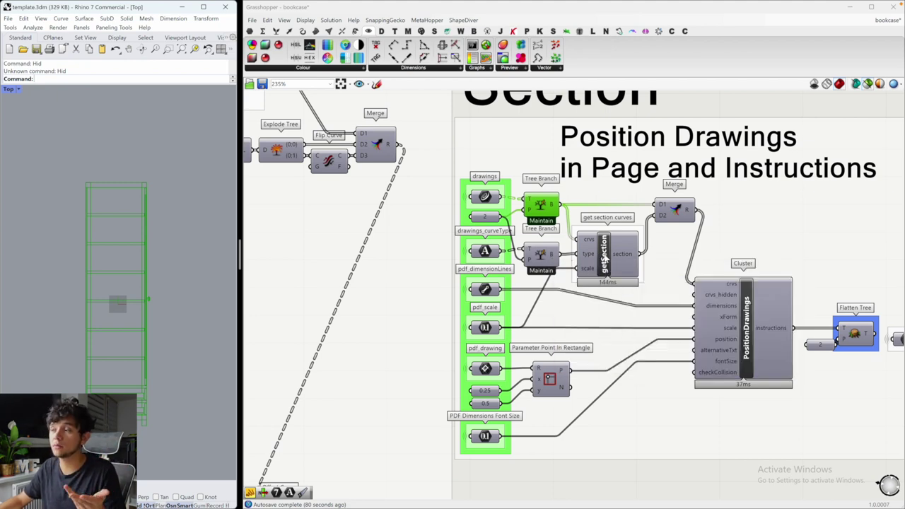
{"action": "left_click", "coordinate": [604, 261]}
{"action": "double_click", "coordinate": [605, 260]}
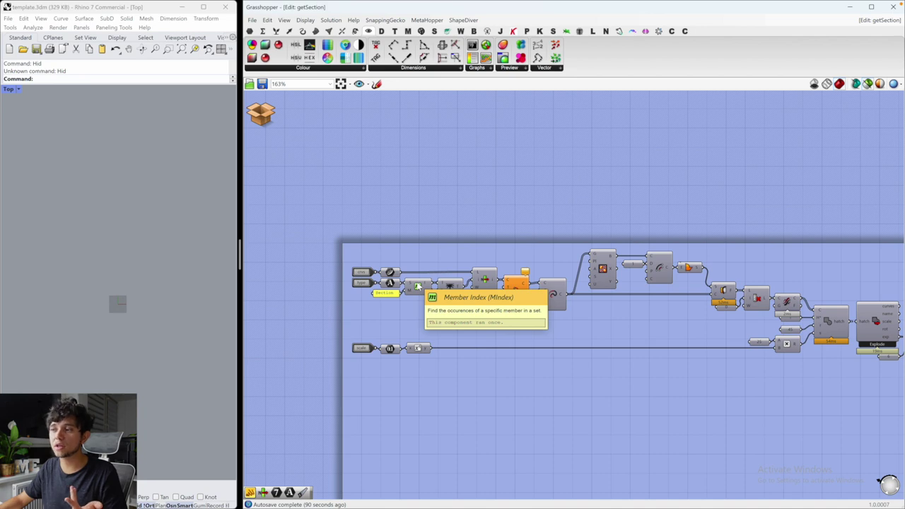
{"action": "scroll", "coordinate": [418, 287], "scroll_direction": "up", "scroll_amount": 3}
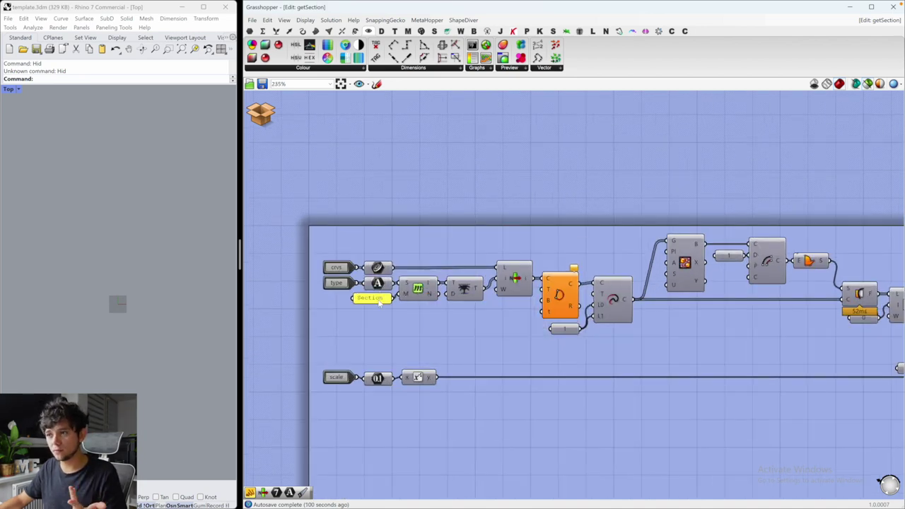
Step: Check the indices matched to the Section type and preview the input curves against the List Item result
{"action": "mouse_move", "coordinate": [435, 287]}
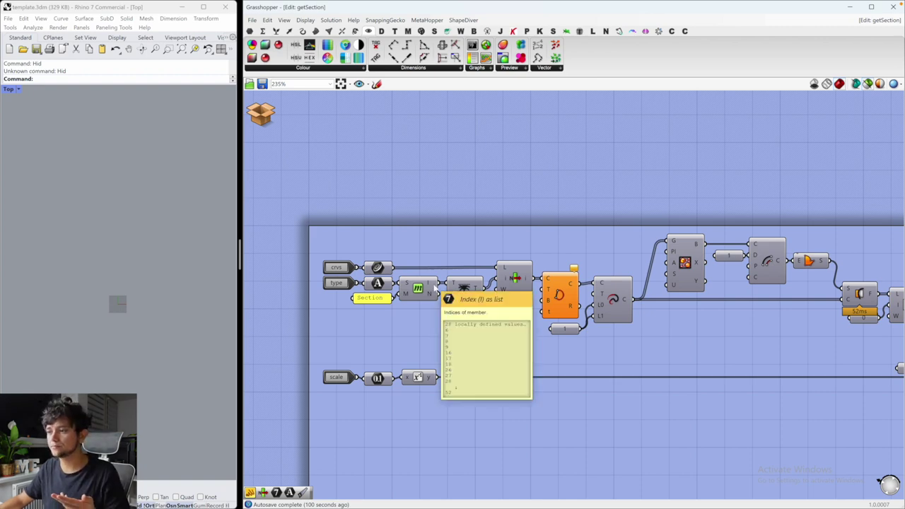
{"action": "left_click", "coordinate": [377, 267]}
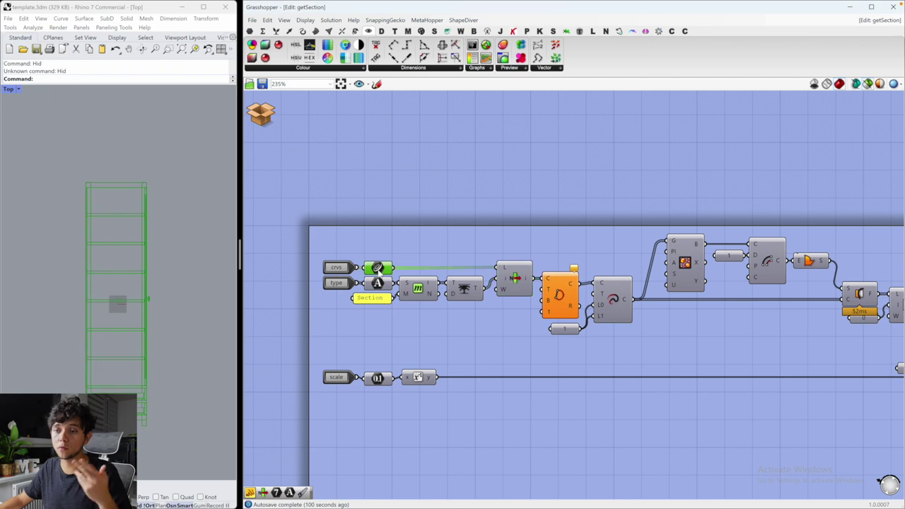
{"action": "left_click", "coordinate": [506, 279]}
{"action": "mouse_move", "coordinate": [505, 280]}
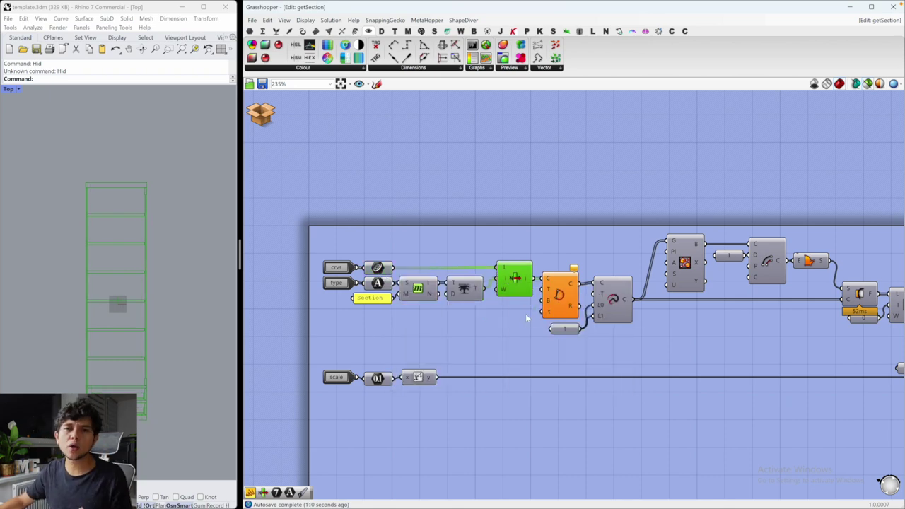
Step: Preview the output of the Hatch component near the end of the getSection cluster
{"action": "scroll", "coordinate": [495, 308], "scroll_direction": "down", "scroll_amount": 1}
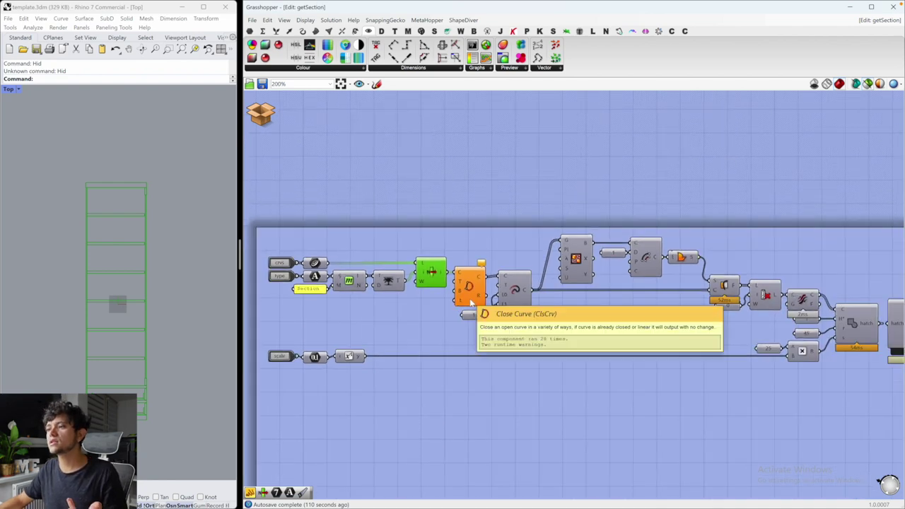
{"action": "scroll", "coordinate": [495, 304], "scroll_direction": "down", "scroll_amount": 1}
{"action": "right_click_drag", "start_coordinate": [802, 326], "coordinate": [760, 316]}
{"action": "left_click", "coordinate": [760, 316]}
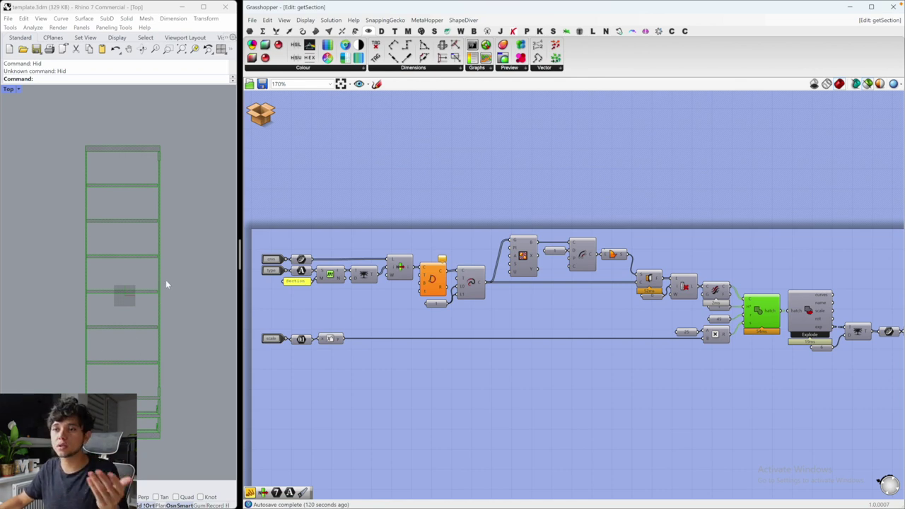
{"action": "right_click_drag", "start_coordinate": [707, 320], "coordinate": [693, 309]}
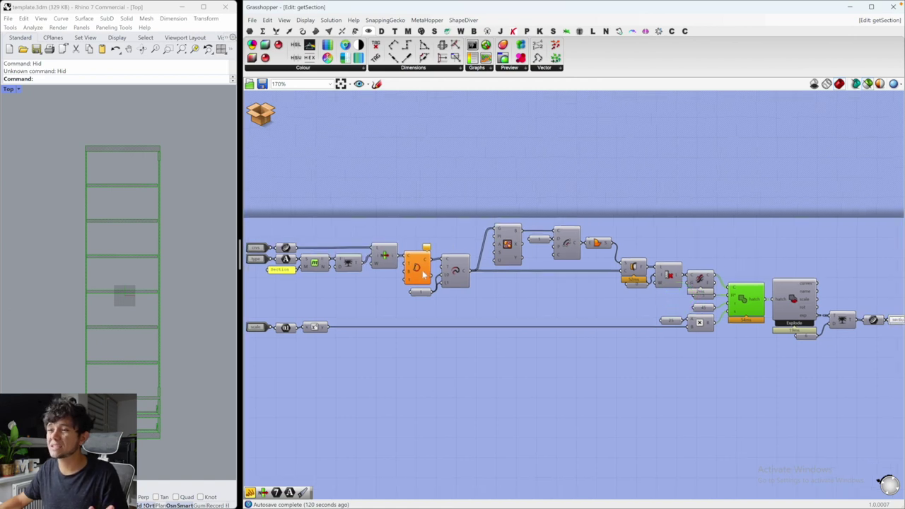
Step: Preview the chain from List Item through Close Curve and the extended curves to the boundary surface and its split, ending back at List Item
{"action": "left_click", "coordinate": [388, 263]}
{"action": "mouse_move", "coordinate": [393, 261]}
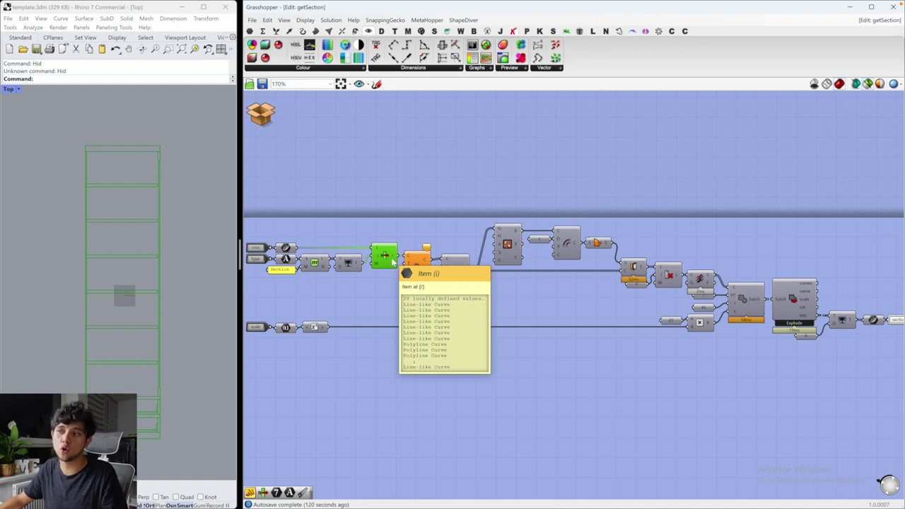
{"action": "left_click", "coordinate": [417, 263]}
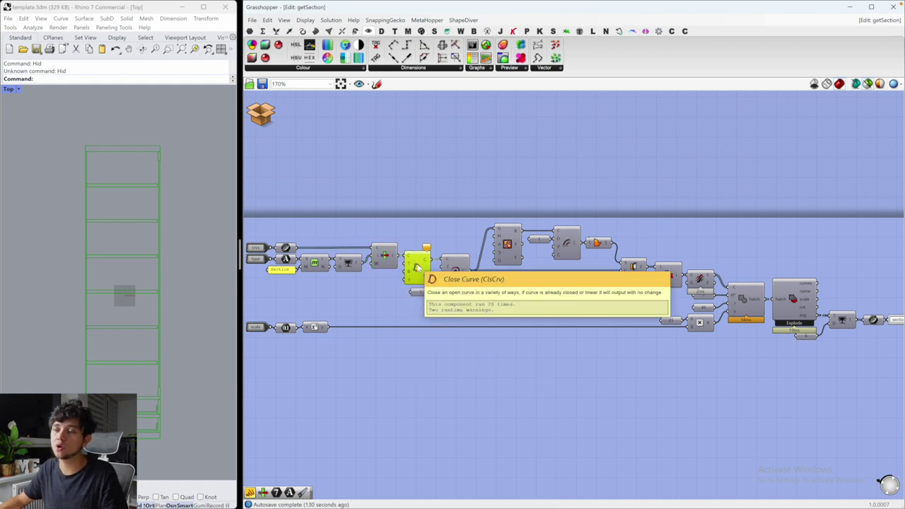
{"action": "left_click", "coordinate": [461, 276]}
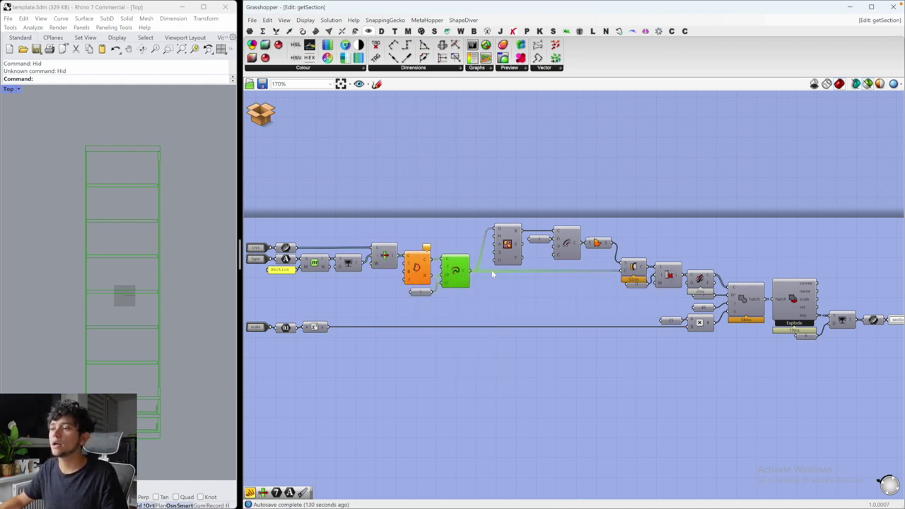
{"action": "left_click", "coordinate": [600, 243]}
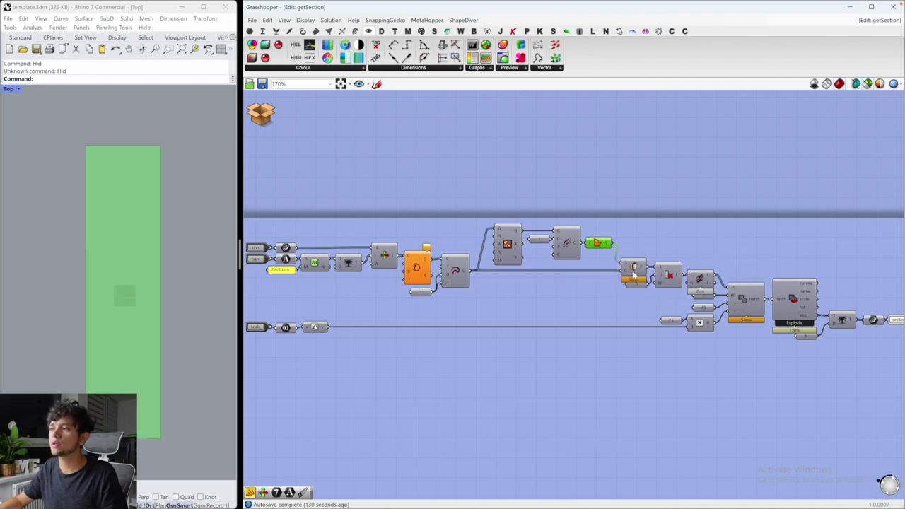
{"action": "left_click", "coordinate": [632, 272]}
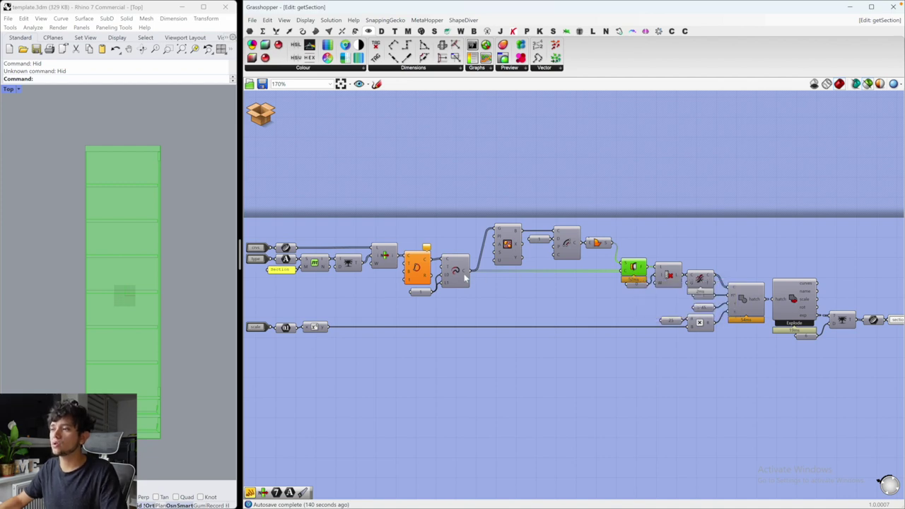
{"action": "left_click", "coordinate": [393, 258]}
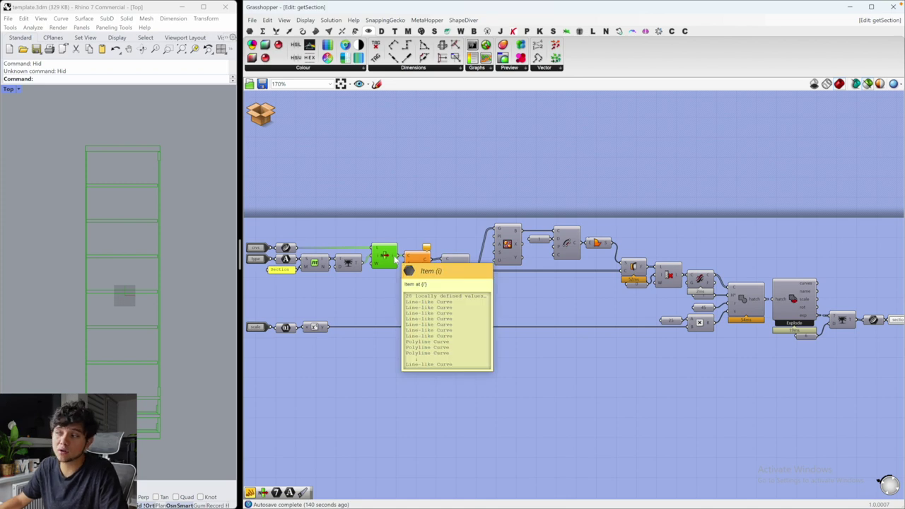
Step: Preview the curves feeding the Hatch component, check its curve input, and compare them with the hatch output
{"action": "left_click", "coordinate": [700, 280]}
{"action": "scroll", "coordinate": [737, 281], "scroll_direction": "up", "scroll_amount": 2}
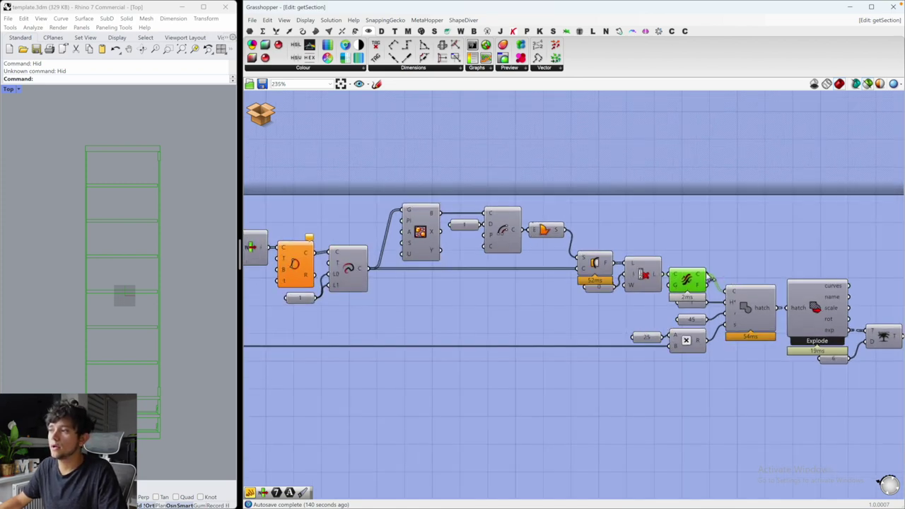
{"action": "right_click_drag", "start_coordinate": [755, 278], "coordinate": [674, 273]}
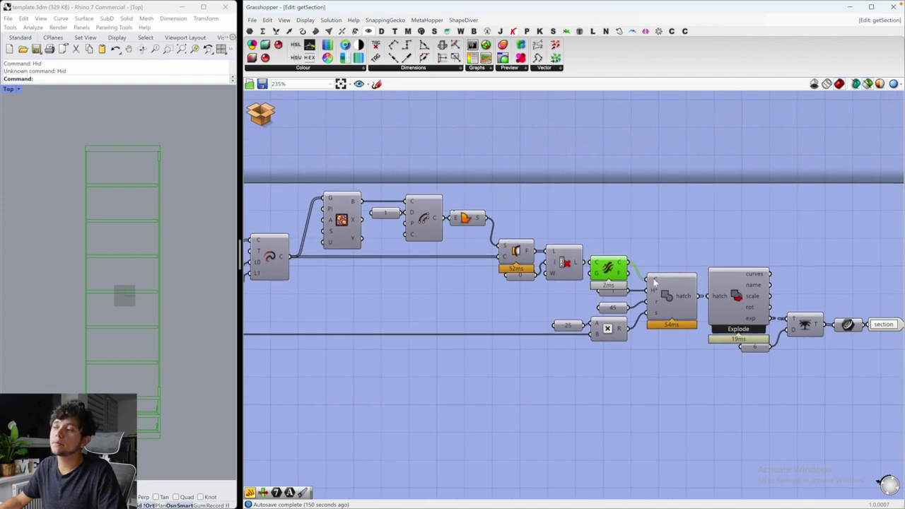
{"action": "mouse_move", "coordinate": [654, 281]}
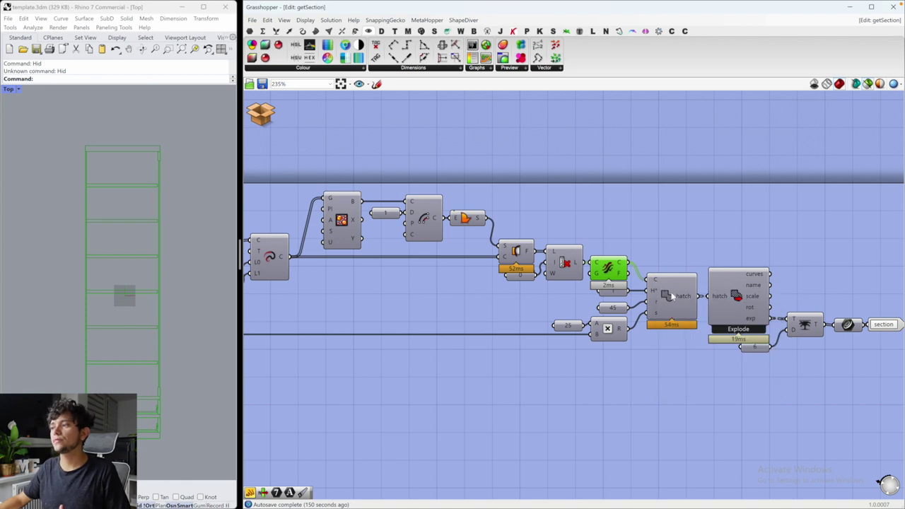
{"action": "left_click", "coordinate": [672, 297]}
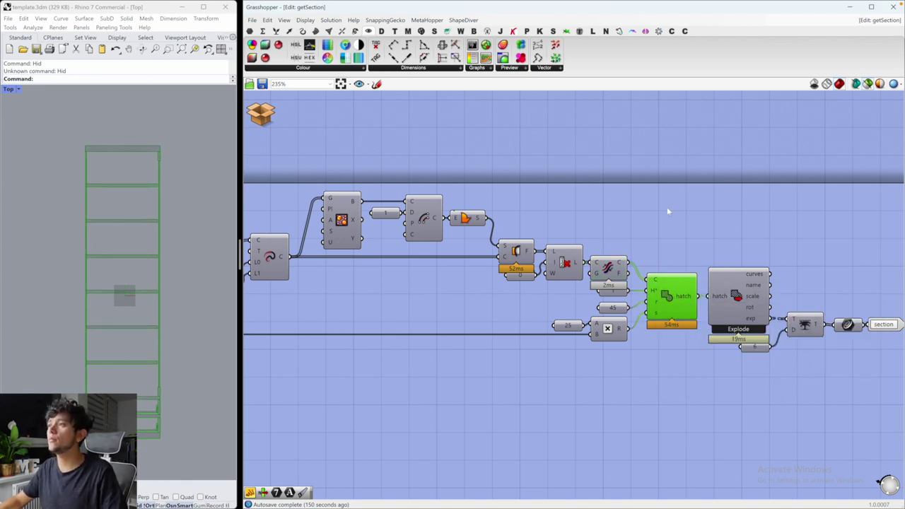
Step: Locate the Hatch component among the Annotation components and examine its inputs on the canvas
{"action": "left_click", "coordinate": [660, 33]}
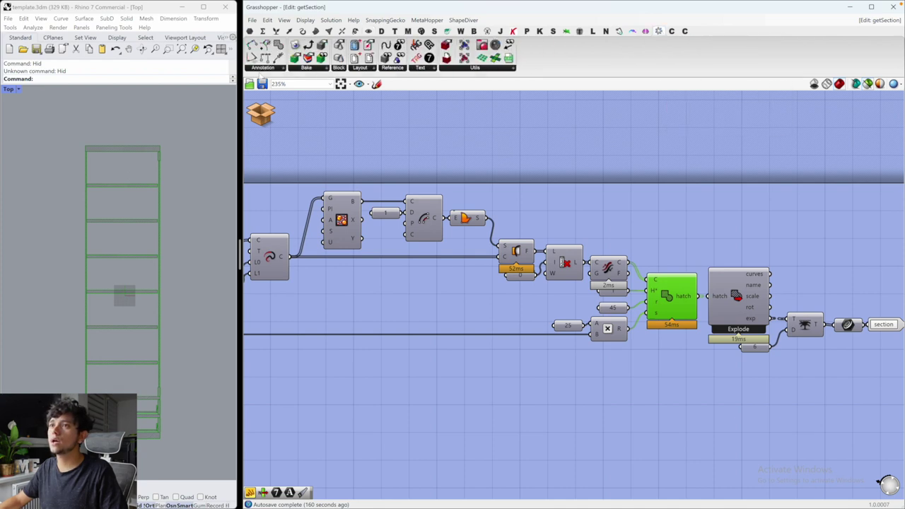
{"action": "left_click", "coordinate": [263, 68]}
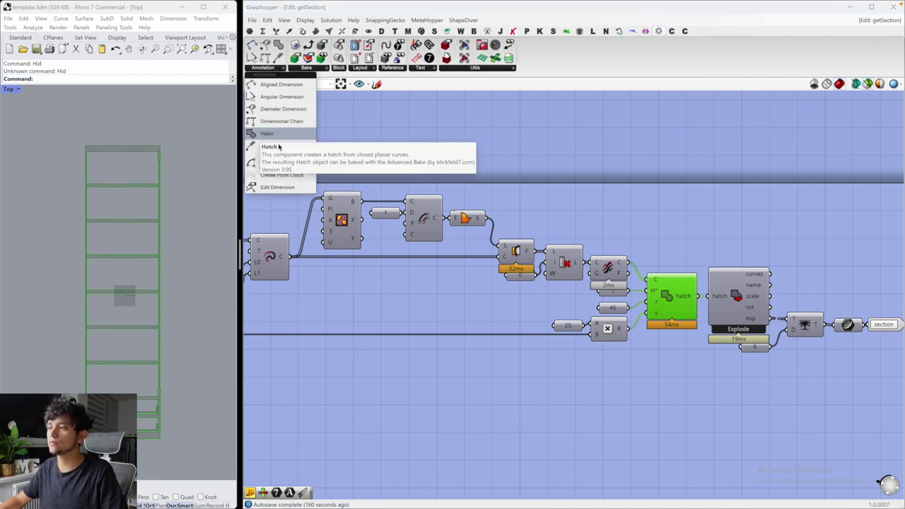
{"action": "left_click", "coordinate": [667, 263]}
{"action": "scroll", "coordinate": [666, 275], "scroll_direction": "up", "scroll_amount": 2}
{"action": "left_click", "coordinate": [654, 283]}
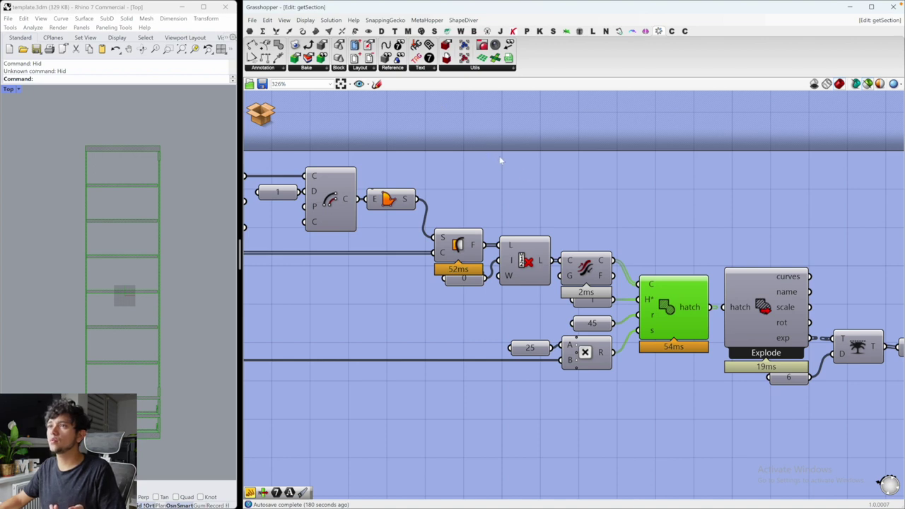
Step: Add a value list connected to the Hatch component's pattern input and preview the Solid pattern
{"action": "double_click", "coordinate": [580, 179]}
{"action": "type", "text": "value list"}
{"action": "key", "text": "Return"}
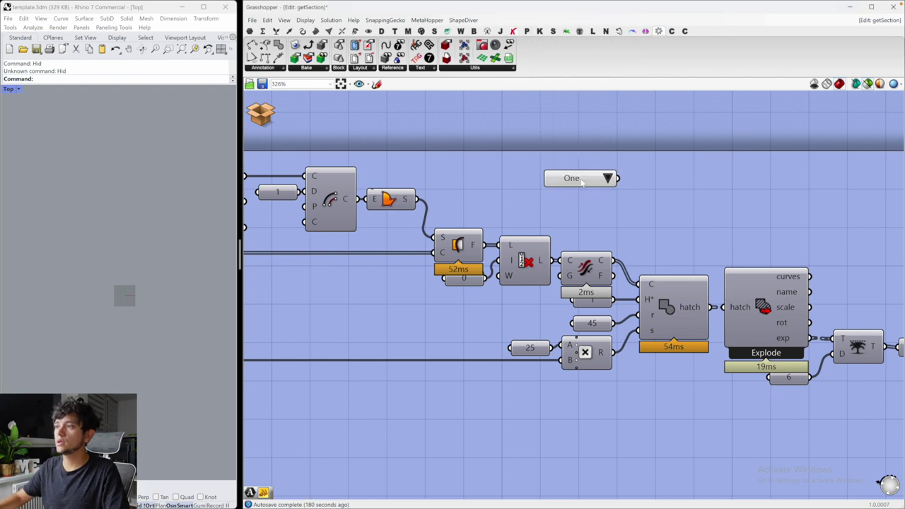
{"action": "mouse_move", "coordinate": [582, 182]}
{"action": "left_mouse_down"}
{"action": "mouse_move", "coordinate": [441, 303]}
{"action": "mouse_move", "coordinate": [637, 302]}
{"action": "left_mouse_up"}
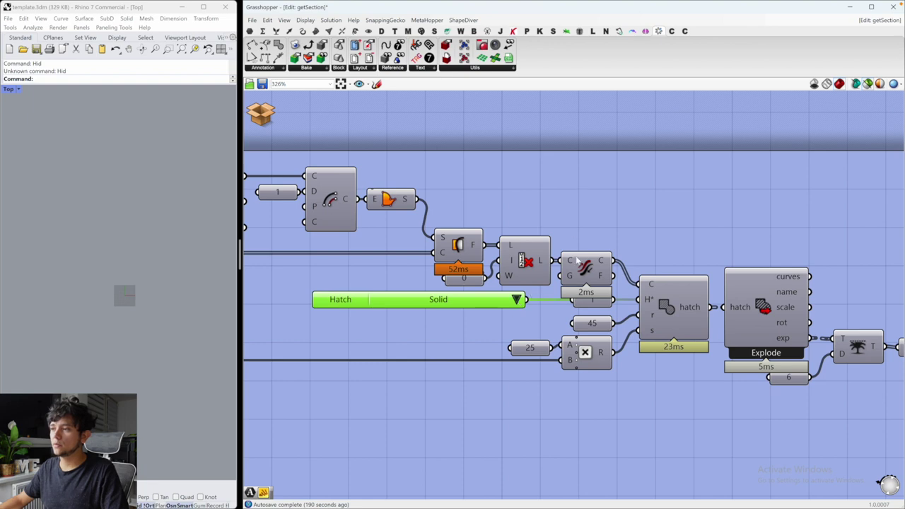
{"action": "scroll", "coordinate": [576, 263], "scroll_direction": "down", "scroll_amount": 3}
{"action": "right_click_drag", "start_coordinate": [544, 254], "coordinate": [530, 161]}
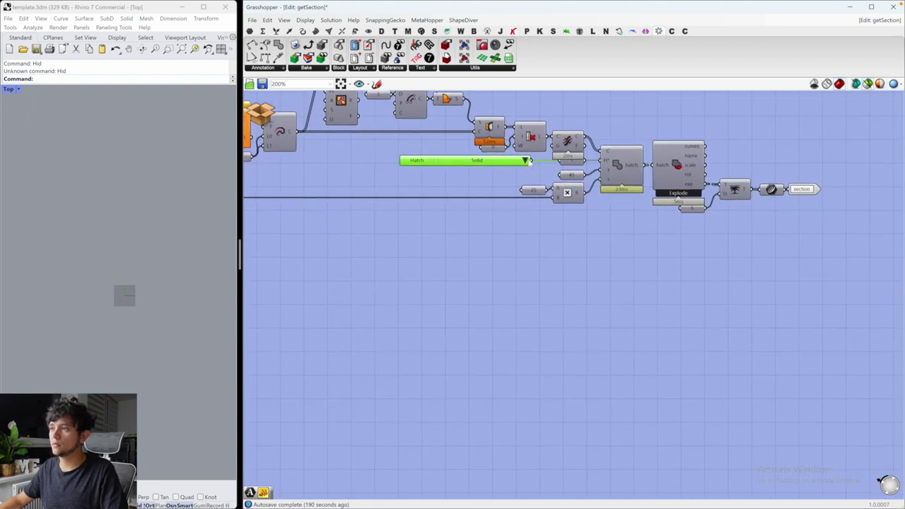
{"action": "left_click", "coordinate": [526, 161]}
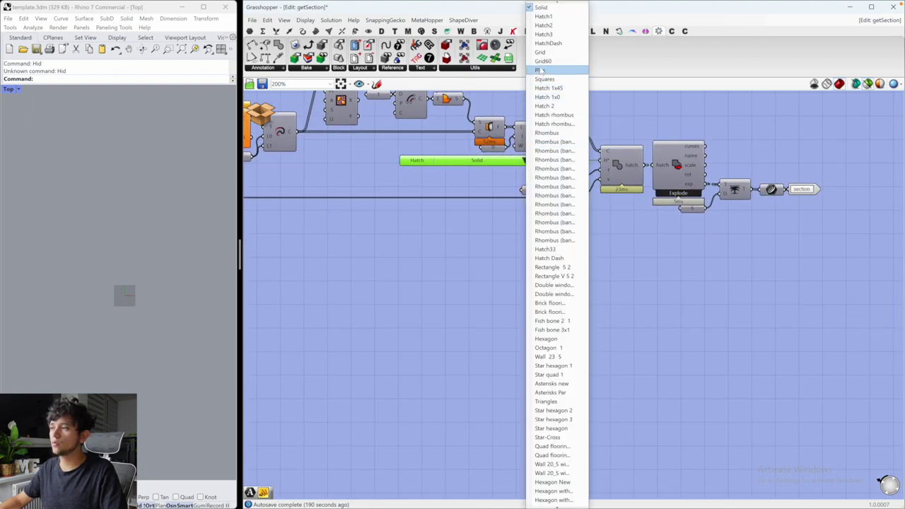
{"action": "left_click", "coordinate": [612, 173]}
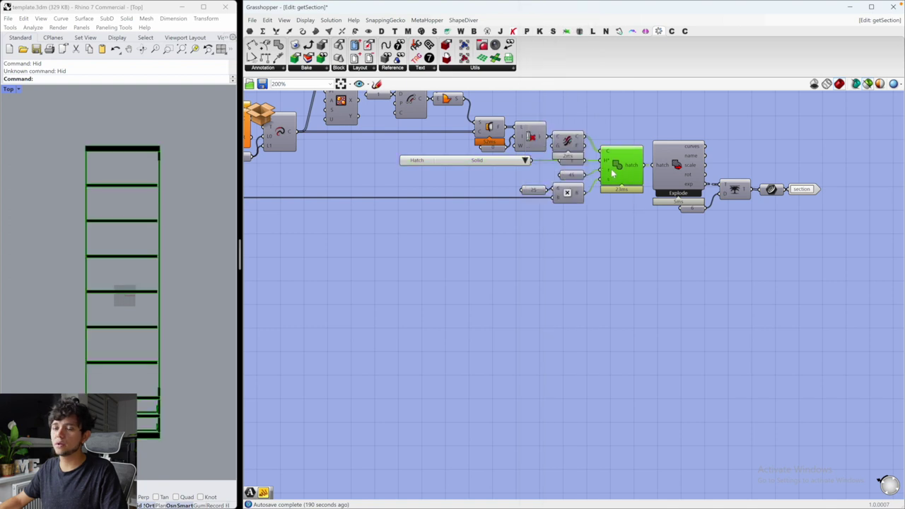
Step: Try the Hatch3, Hatch2 and Hatch Dash patterns in the value list on the section hatch
{"action": "left_click", "coordinate": [527, 161]}
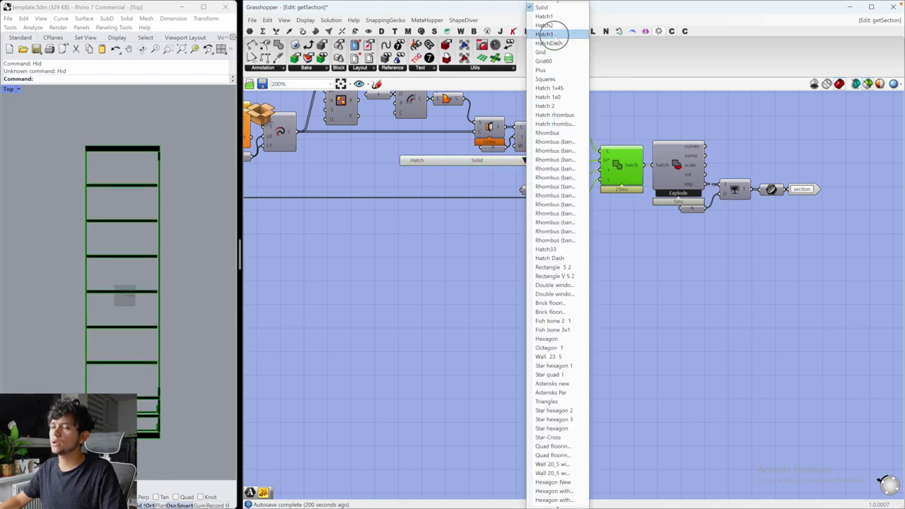
{"action": "left_click", "coordinate": [556, 38]}
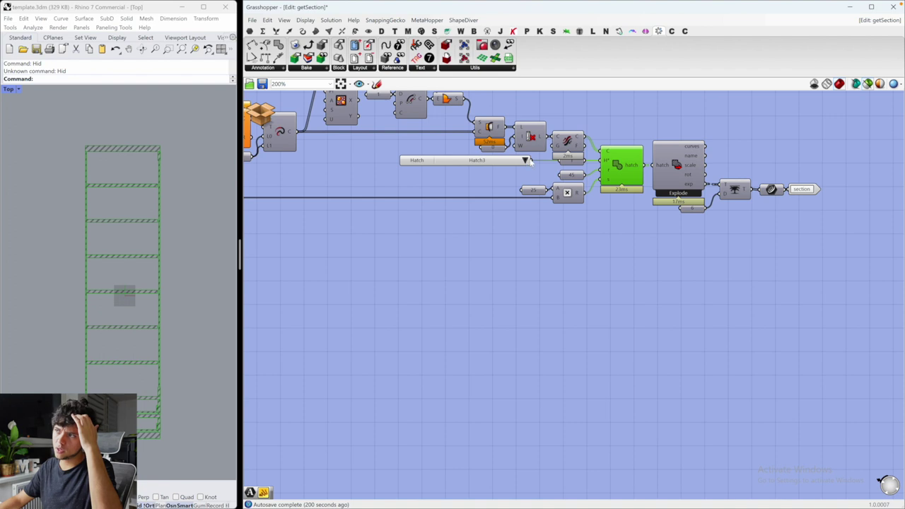
{"action": "left_click", "coordinate": [526, 161]}
{"action": "left_click", "coordinate": [544, 26]}
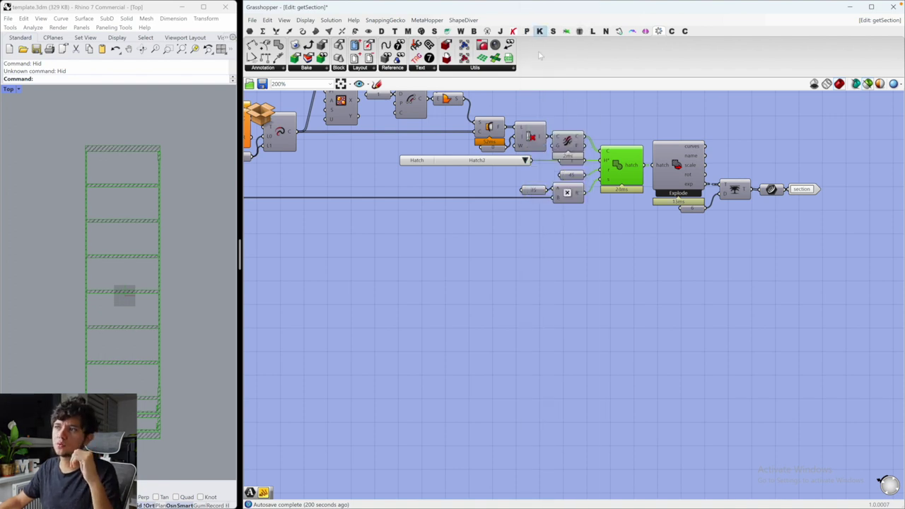
{"action": "left_click", "coordinate": [526, 161]}
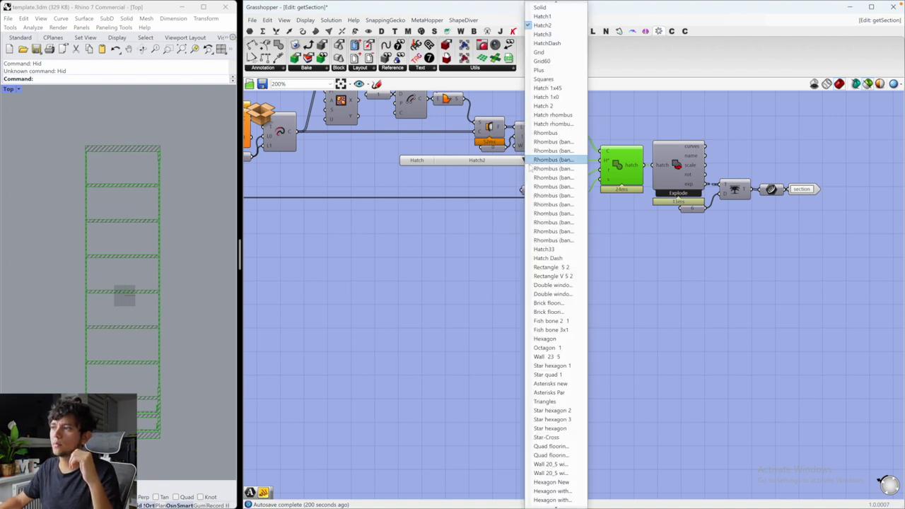
{"action": "left_click", "coordinate": [554, 258]}
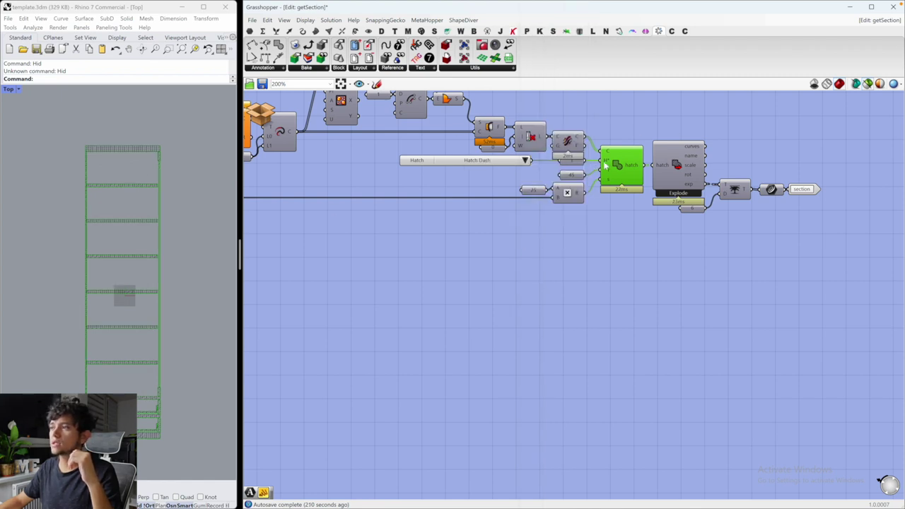
Step: Reconnect the constant 1 to the Hatch component's pattern input and delete the Hatch value list
{"action": "mouse_move", "coordinate": [609, 166]}
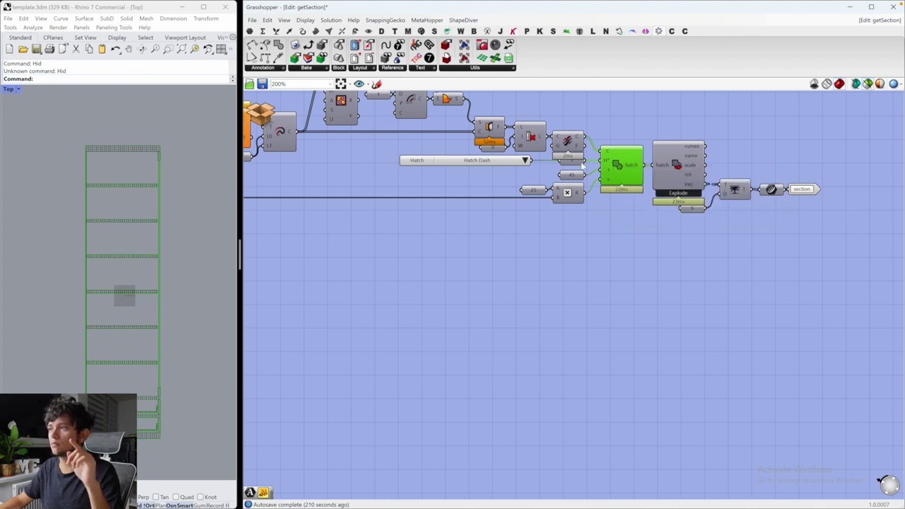
{"action": "mouse_move", "coordinate": [583, 164]}
{"action": "left_mouse_down"}
{"action": "mouse_move", "coordinate": [591, 157]}
{"action": "mouse_move", "coordinate": [604, 168]}
{"action": "left_mouse_up"}
{"action": "left_click", "coordinate": [504, 161]}
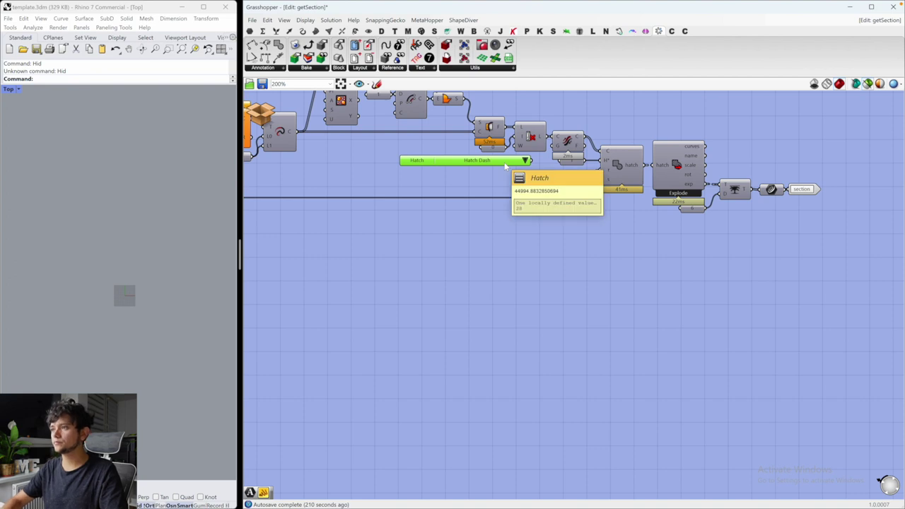
{"action": "key", "text": "Delete"}
Step: Preview the Hatch output, check its rotation input, and inspect the hatch lines up close in the Rhino viewport
{"action": "left_click", "coordinate": [622, 158]}
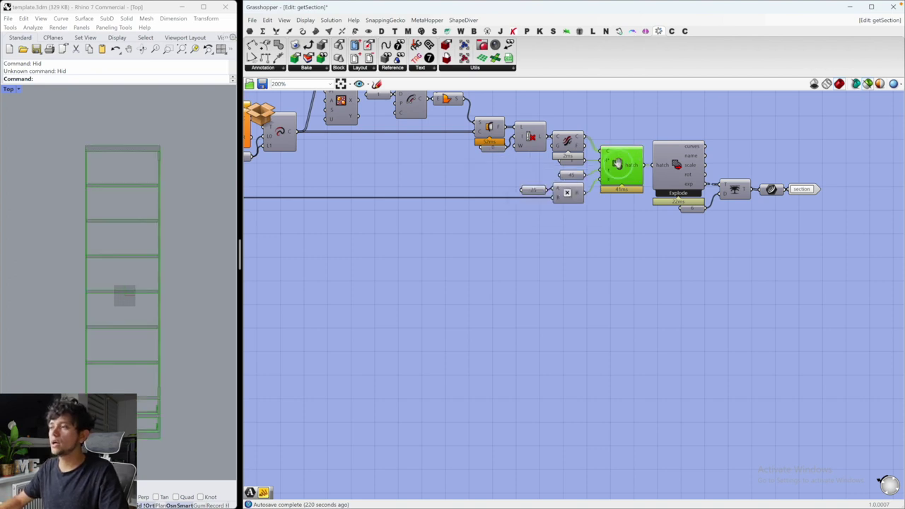
{"action": "right_click_drag", "start_coordinate": [638, 139], "coordinate": [555, 194]}
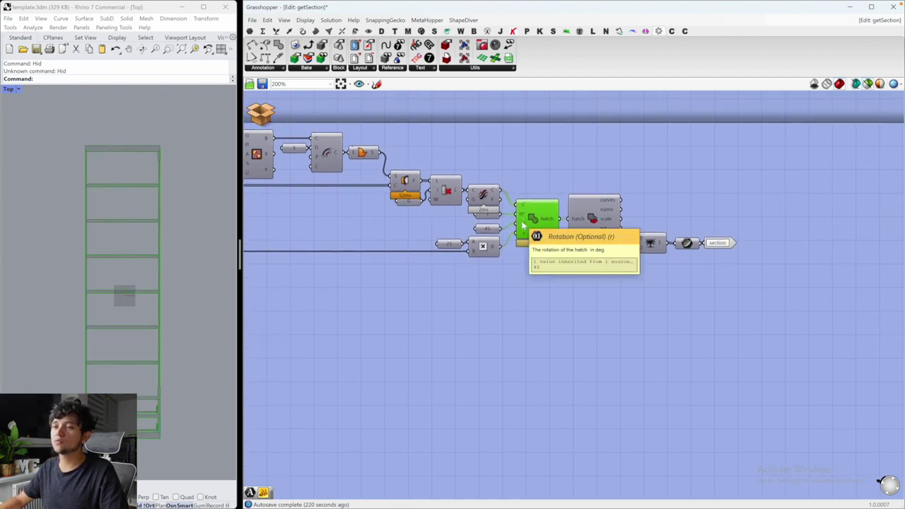
{"action": "scroll", "coordinate": [134, 155], "scroll_direction": "up", "scroll_amount": 5}
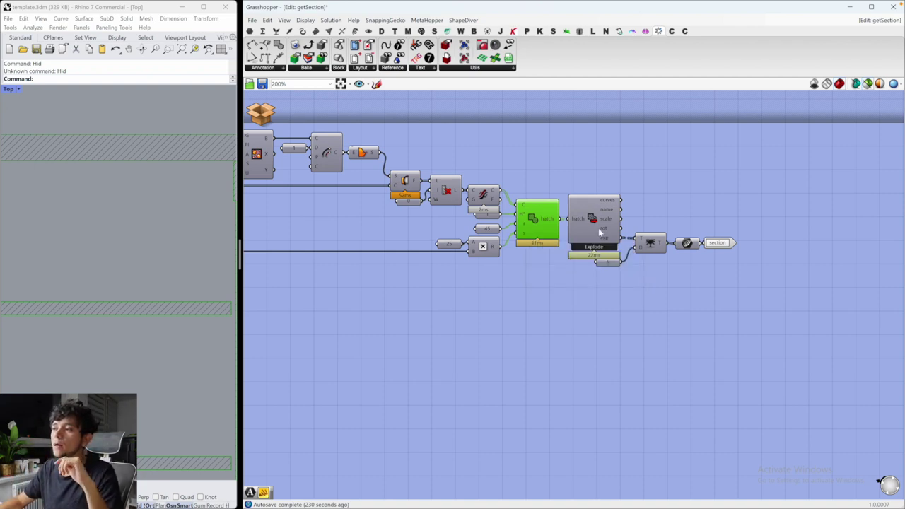
Step: Add a panel to read the Hatch component's output, and delete the panel after checking it
{"action": "left_click", "coordinate": [584, 159]}
{"action": "left_click", "coordinate": [583, 159]}
{"action": "type", "text": "panel"}
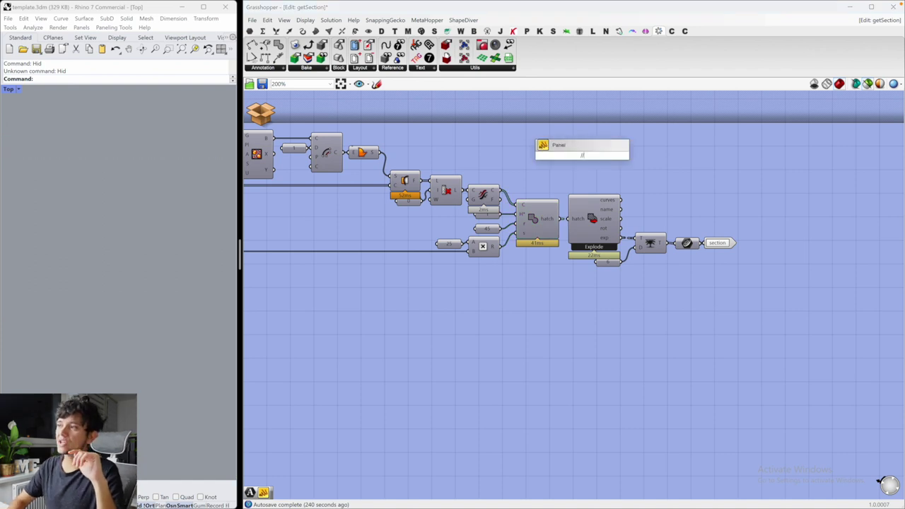
{"action": "key", "text": "Return"}
{"action": "mouse_move", "coordinate": [559, 218]}
{"action": "left_mouse_down"}
{"action": "mouse_move", "coordinate": [542, 177]}
{"action": "mouse_move", "coordinate": [545, 156]}
{"action": "mouse_move", "coordinate": [615, 142]}
{"action": "left_mouse_up"}
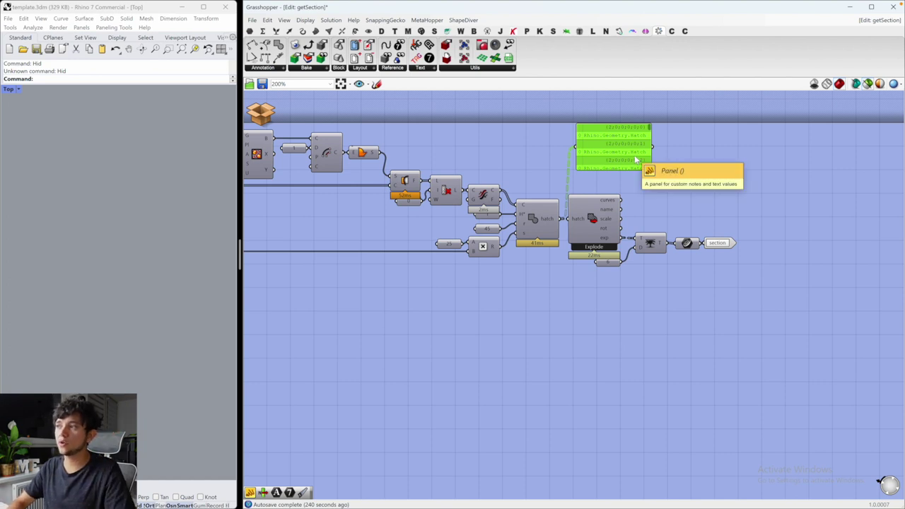
{"action": "key", "text": "Delete"}
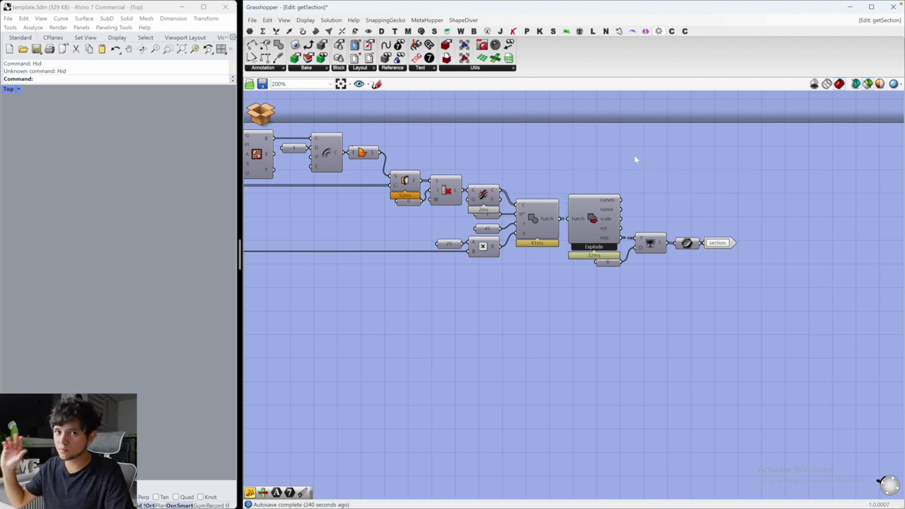
Step: Preview the exploded hatch, locate Hatch Explode among the Reference components, and check the placed component's options
{"action": "left_click", "coordinate": [548, 234]}
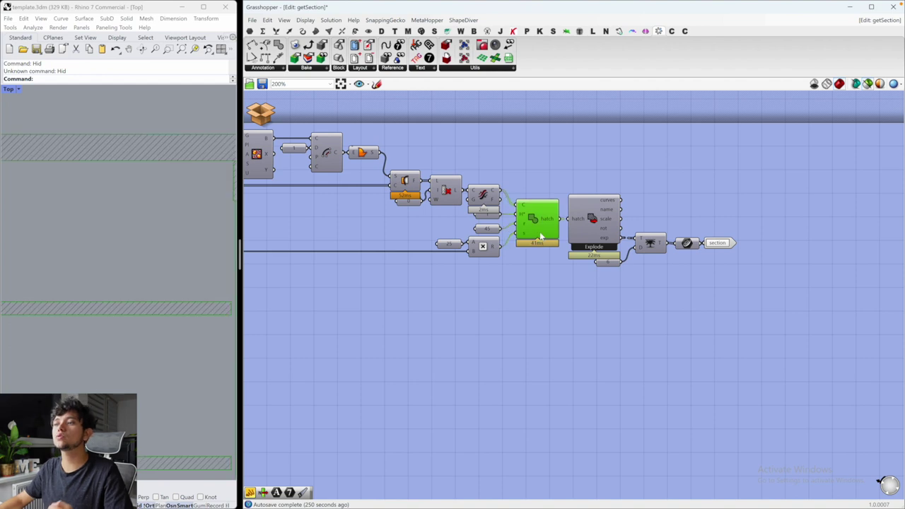
{"action": "left_click", "coordinate": [594, 224]}
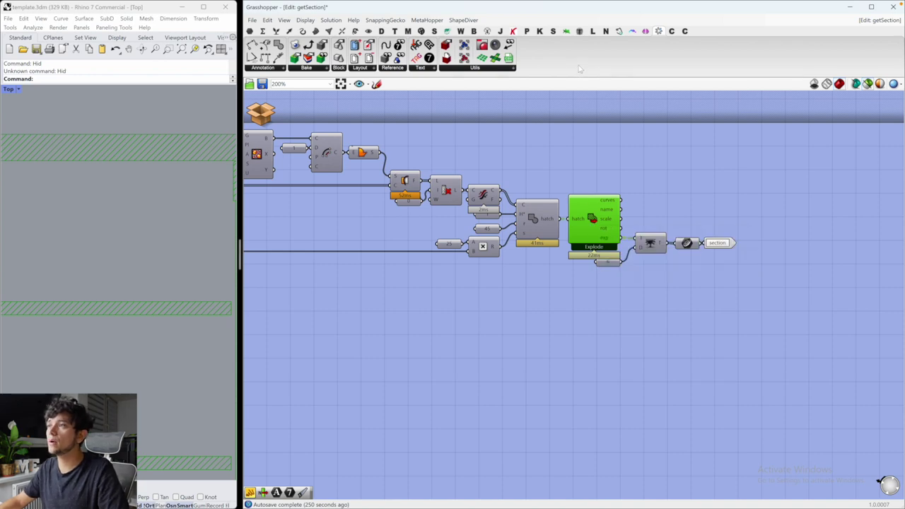
{"action": "left_click", "coordinate": [579, 31]}
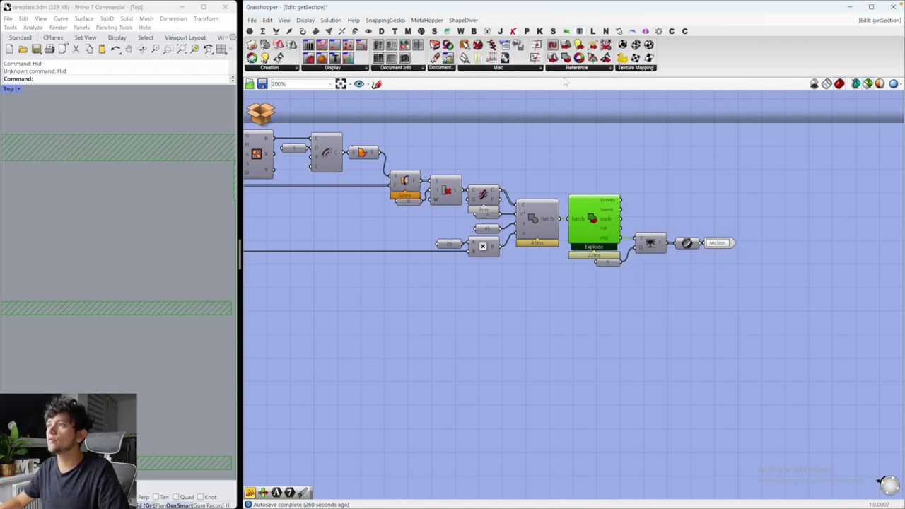
{"action": "left_click", "coordinate": [569, 69]}
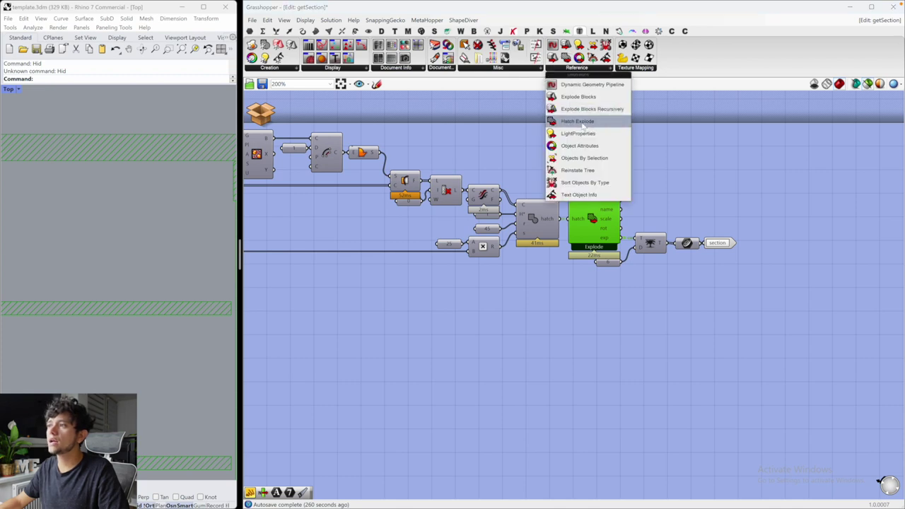
{"action": "right_click", "coordinate": [593, 218]}
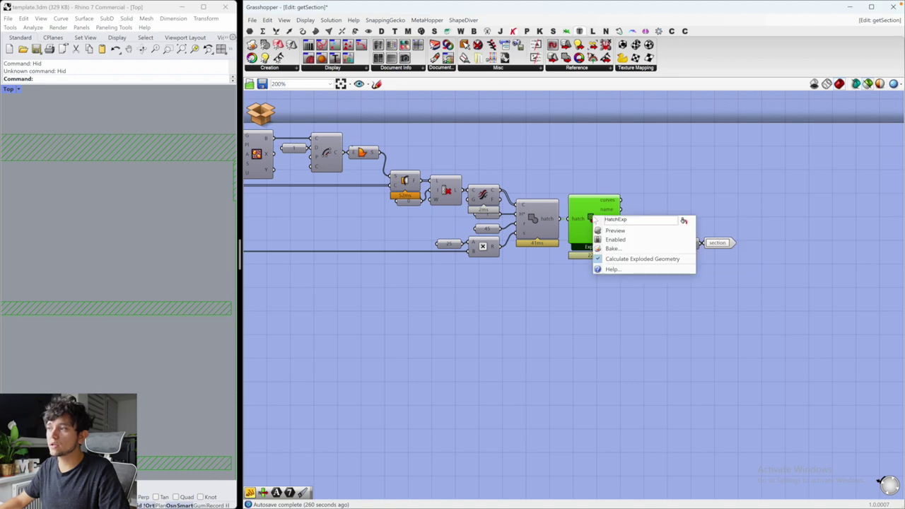
{"action": "left_click", "coordinate": [679, 220]}
{"action": "scroll", "coordinate": [678, 220], "scroll_direction": "up", "scroll_amount": 2}
{"action": "mouse_move", "coordinate": [585, 246]}
Step: Compare the Hatch preview with the Trim Tree output, and examine the trimmed line curves across the whole bookcase section in Rhino
{"action": "left_click", "coordinate": [480, 219]}
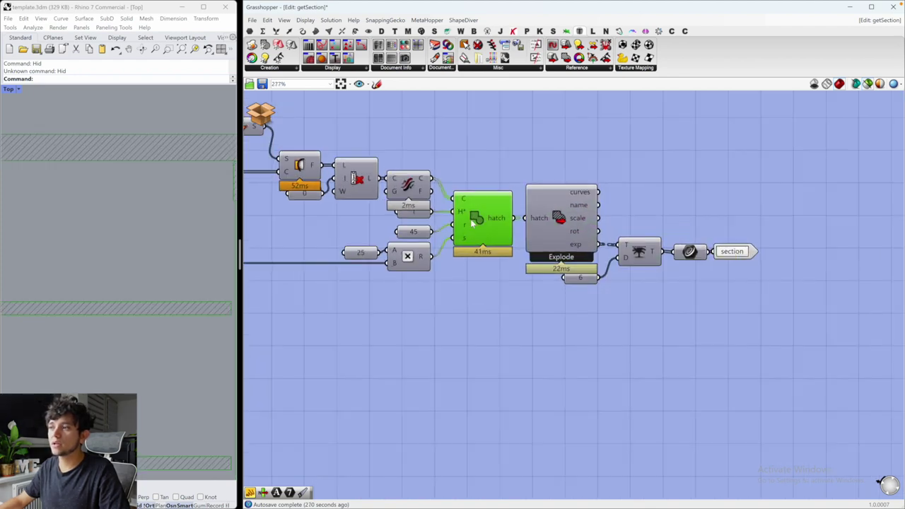
{"action": "left_click", "coordinate": [639, 253]}
{"action": "scroll", "coordinate": [131, 215], "scroll_direction": "down", "scroll_amount": 3}
{"action": "scroll", "coordinate": [131, 215], "scroll_direction": "down", "scroll_amount": 2}
{"action": "scroll", "coordinate": [139, 221], "scroll_direction": "up", "scroll_amount": 3}
{"action": "mouse_move", "coordinate": [657, 262]}
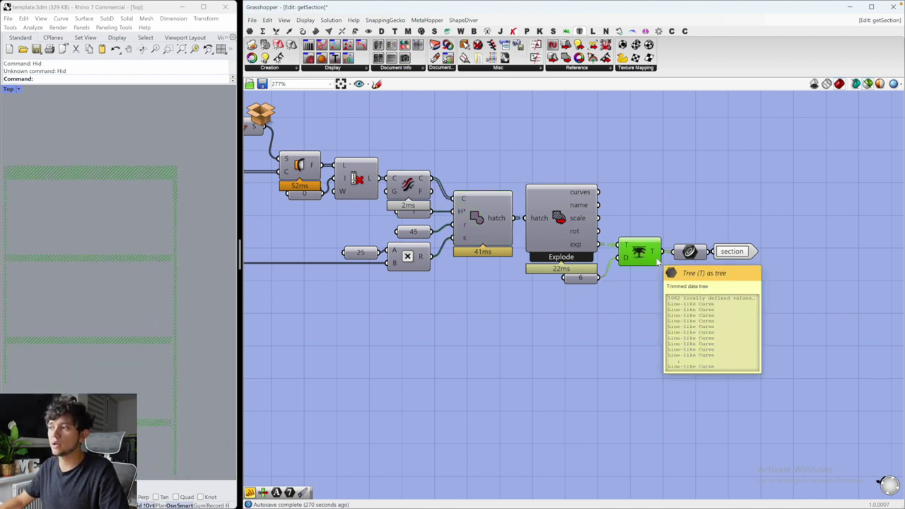
{"action": "scroll", "coordinate": [164, 233], "scroll_direction": "down", "scroll_amount": 3}
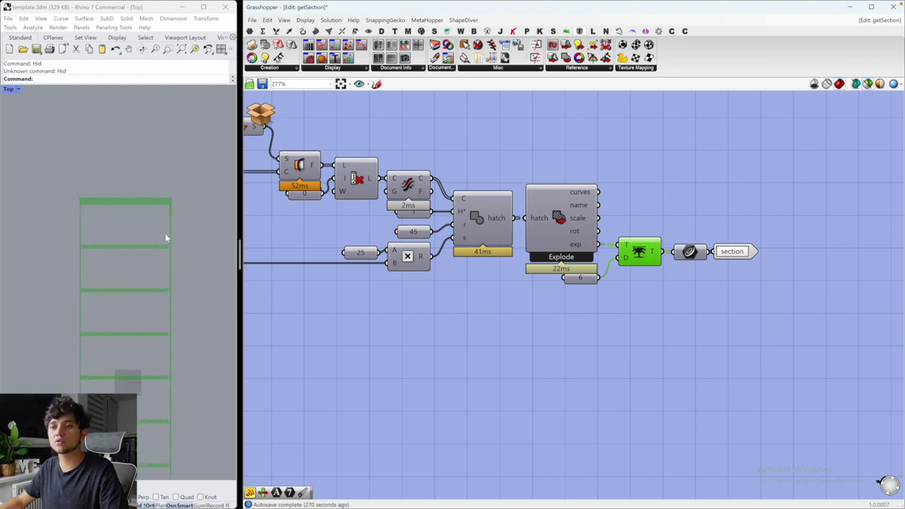
{"action": "scroll", "coordinate": [164, 238], "scroll_direction": "down", "scroll_amount": 2}
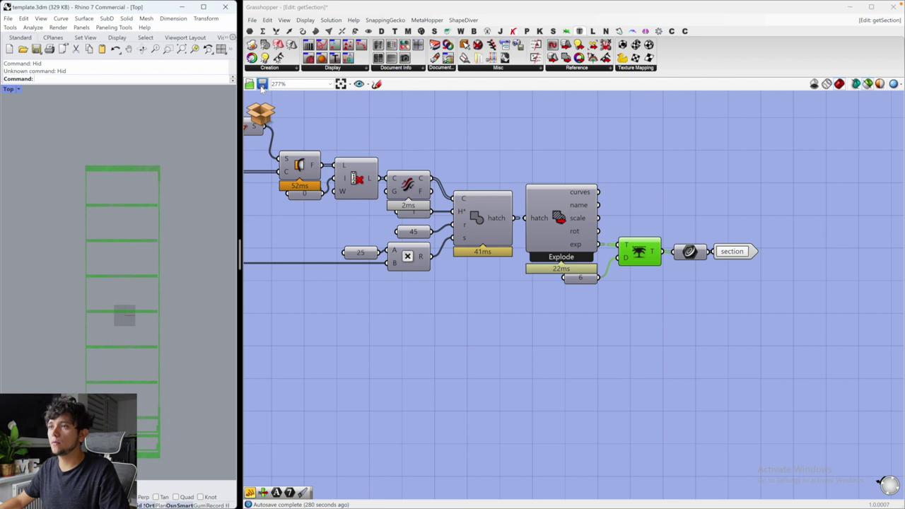
Step: Save the getSection cluster and, back in the bookcase definition, select the C# script that creates the hatch patterns near Export PDF
{"action": "left_click", "coordinate": [261, 84]}
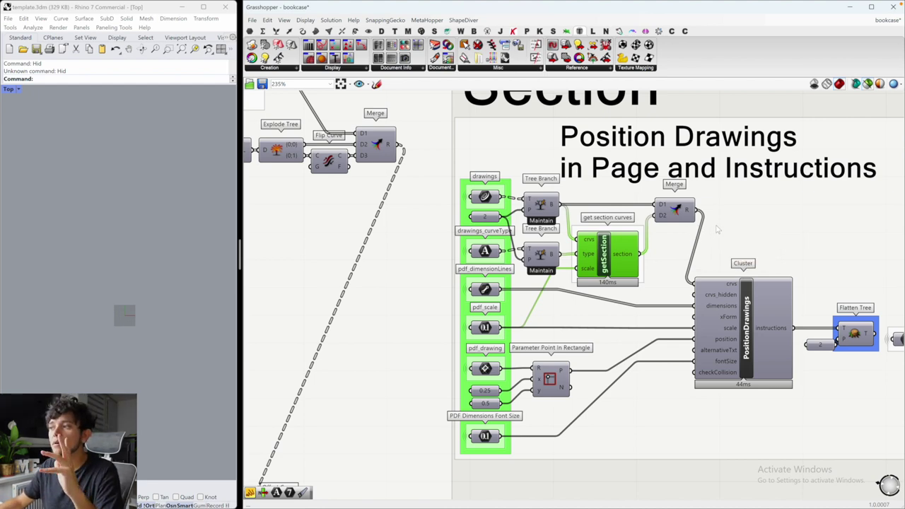
{"action": "scroll", "coordinate": [737, 240], "scroll_direction": "down", "scroll_amount": 5}
{"action": "scroll", "coordinate": [737, 240], "scroll_direction": "down", "scroll_amount": 3}
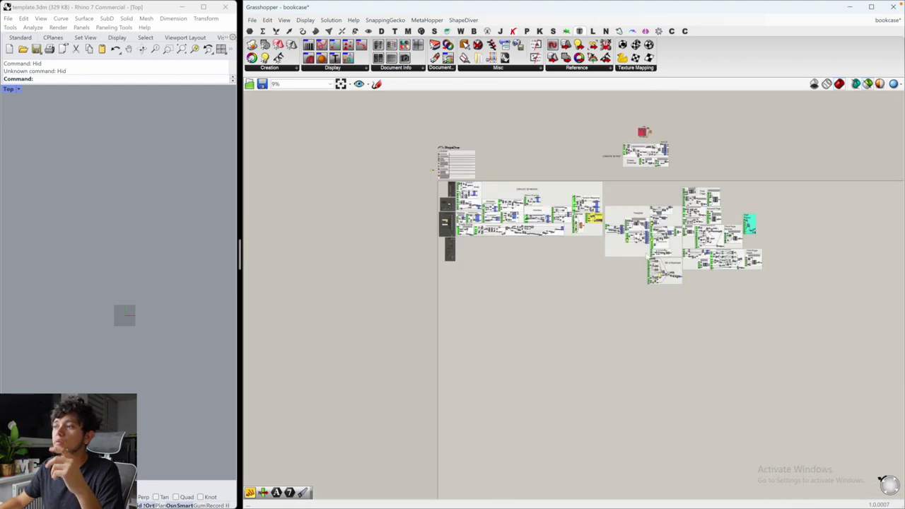
{"action": "scroll", "coordinate": [495, 237], "scroll_direction": "up", "scroll_amount": 5}
{"action": "scroll", "coordinate": [493, 233], "scroll_direction": "up", "scroll_amount": 6}
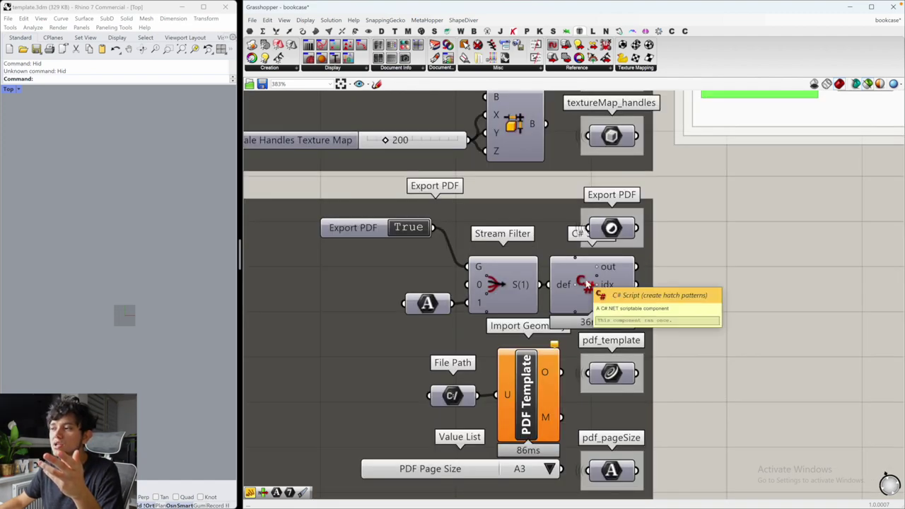
{"action": "left_click", "coordinate": [587, 282]}
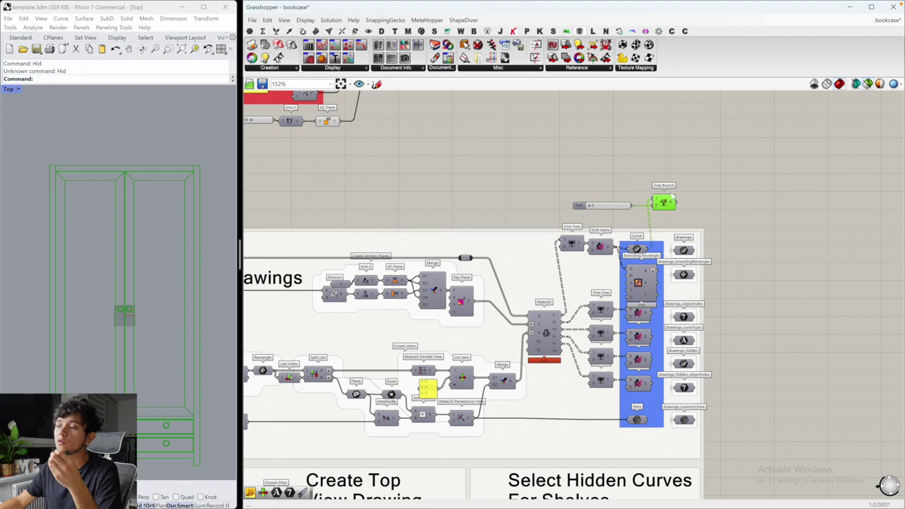
Step: Set the Path slider feeding the Tree Branch above the drawing outputs to 1 to preview the side view drawing
{"action": "scroll", "coordinate": [661, 202], "scroll_direction": "up", "scroll_amount": 2}
{"action": "left_click", "coordinate": [570, 209]}
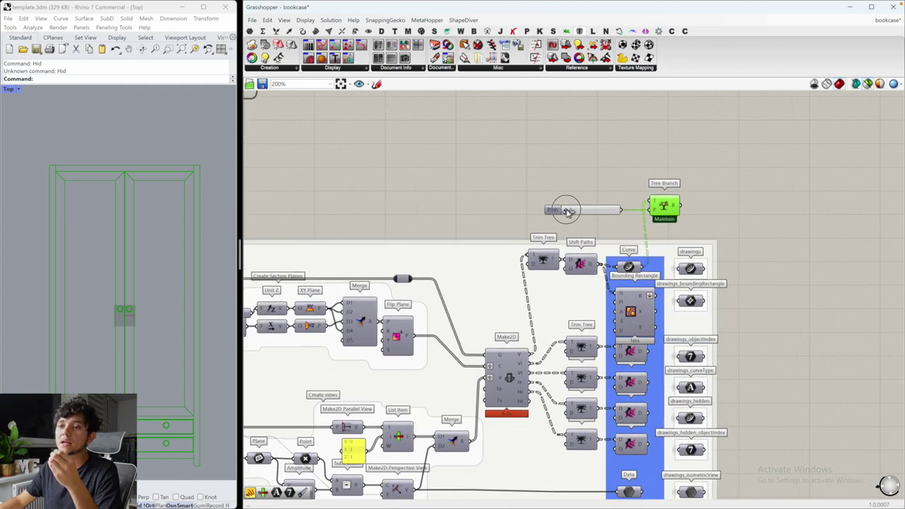
{"action": "mouse_move", "coordinate": [572, 211]}
{"action": "left_mouse_down"}
{"action": "mouse_move", "coordinate": [595, 210]}
{"action": "mouse_move", "coordinate": [576, 210]}
{"action": "left_mouse_up"}
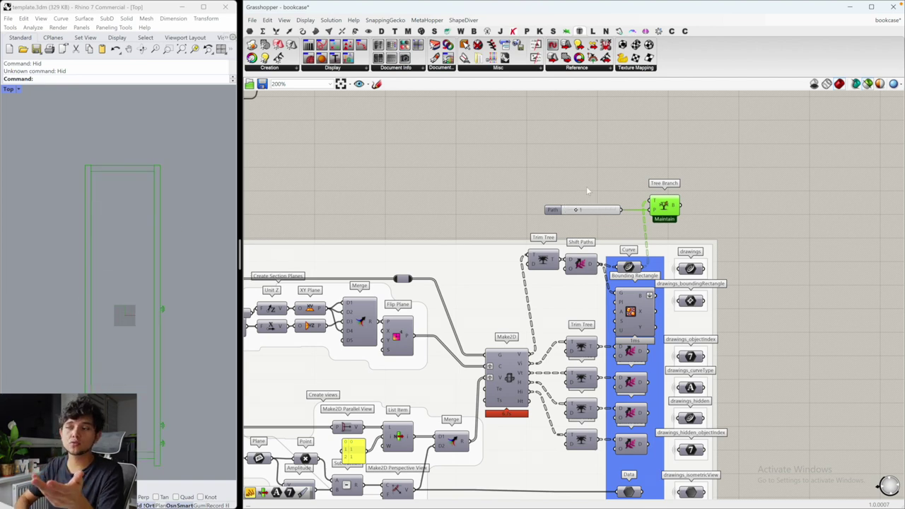
Step: Switch to the browser and examine the perspective drawing and title block on page 1 of the BOOKCASE 150cm W x 45cm D x 150cm H PDF
{"action": "key", "text": "ctrl+Left"}
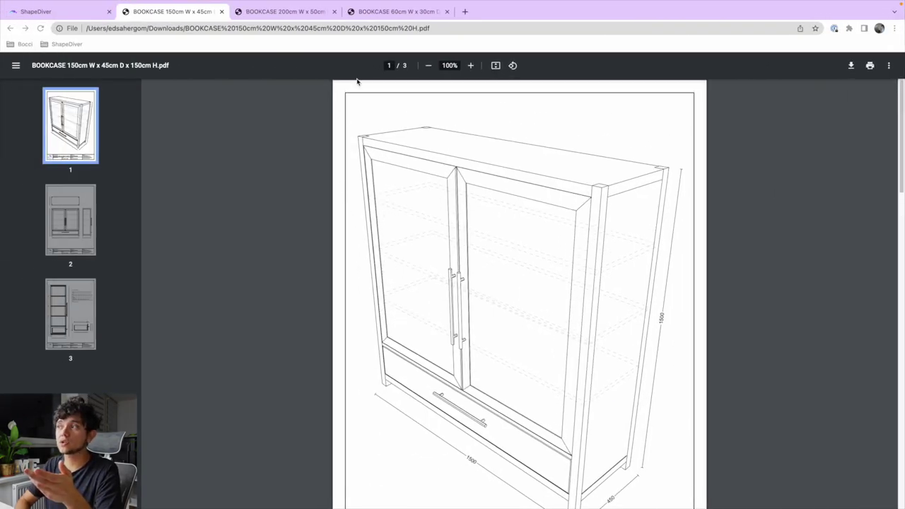
{"action": "scroll", "coordinate": [649, 387], "scroll_direction": "down", "scroll_amount": 4}
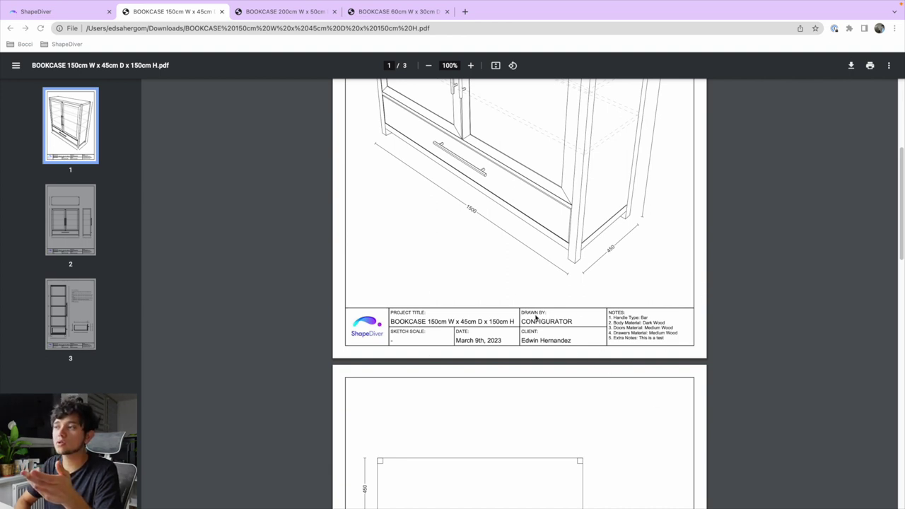
{"action": "scroll", "coordinate": [536, 318], "scroll_direction": "up", "scroll_amount": 3}
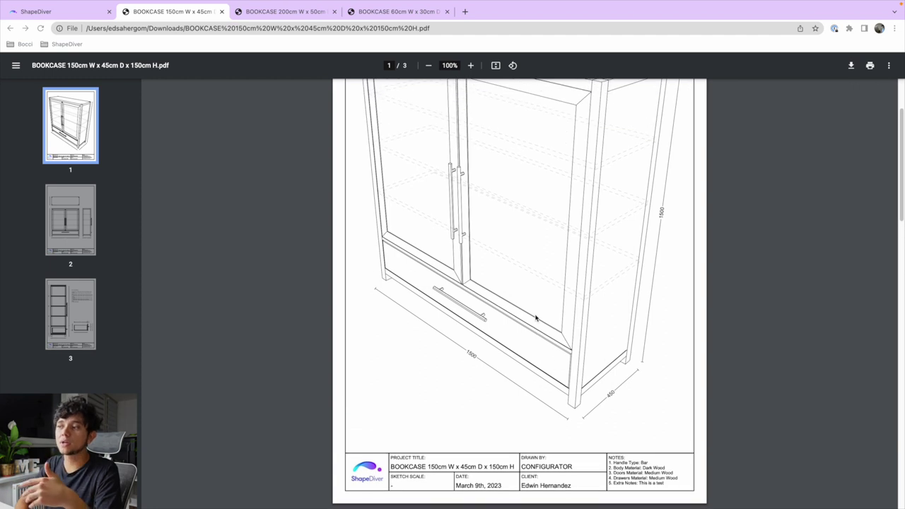
{"action": "scroll", "coordinate": [536, 318], "scroll_direction": "up", "scroll_amount": 2}
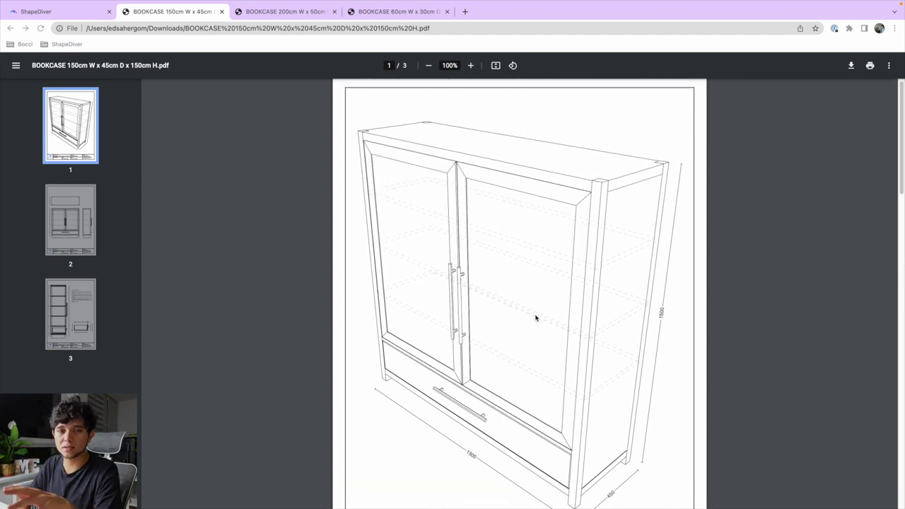